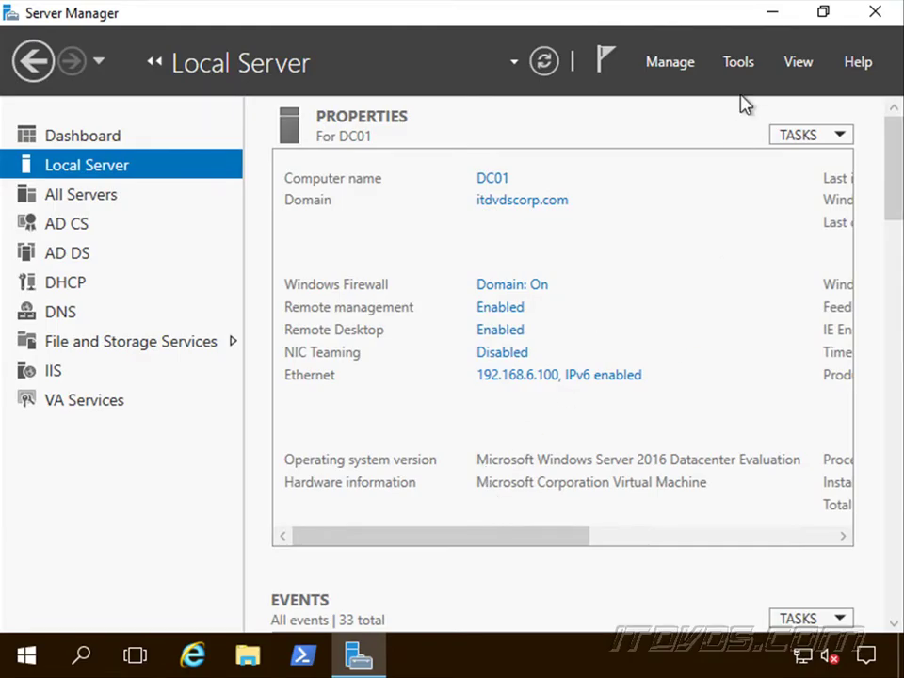
- Open Active Directory Users and Computers and go to the Service Accounts organizational unit under Phoenix
click(740, 64)
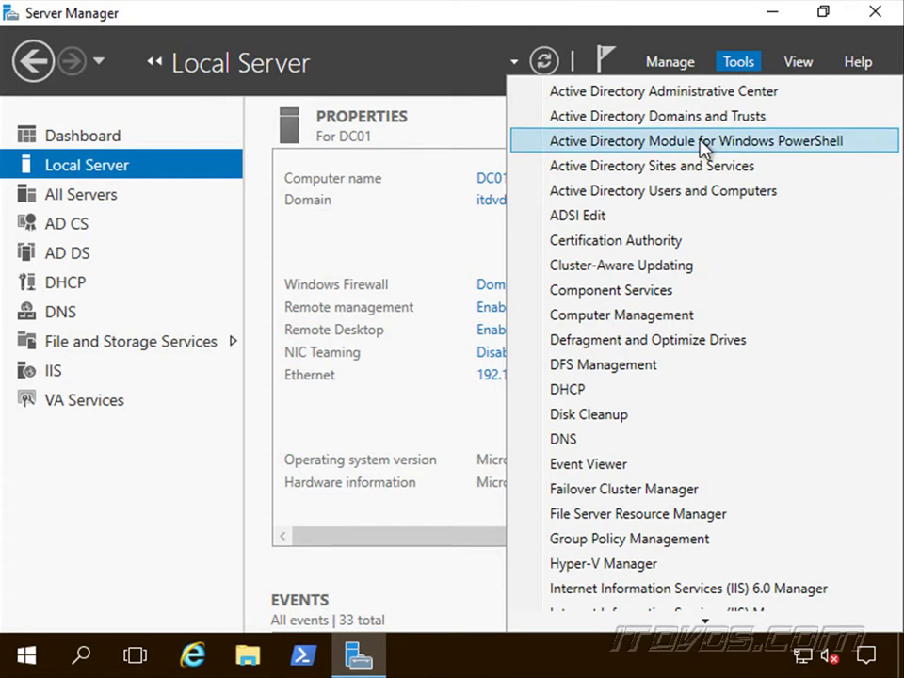
click(692, 193)
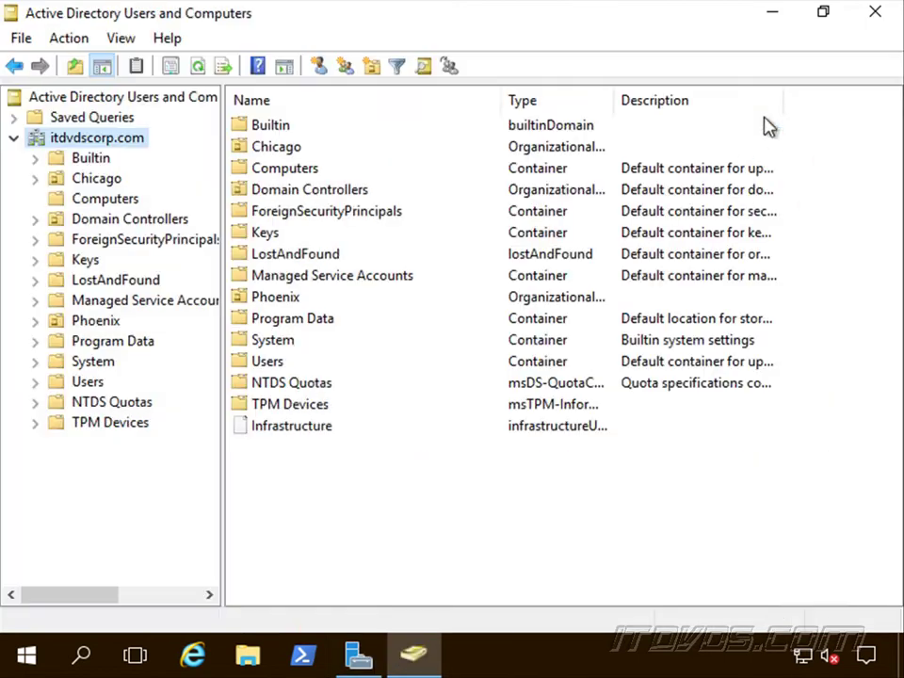
click(37, 322)
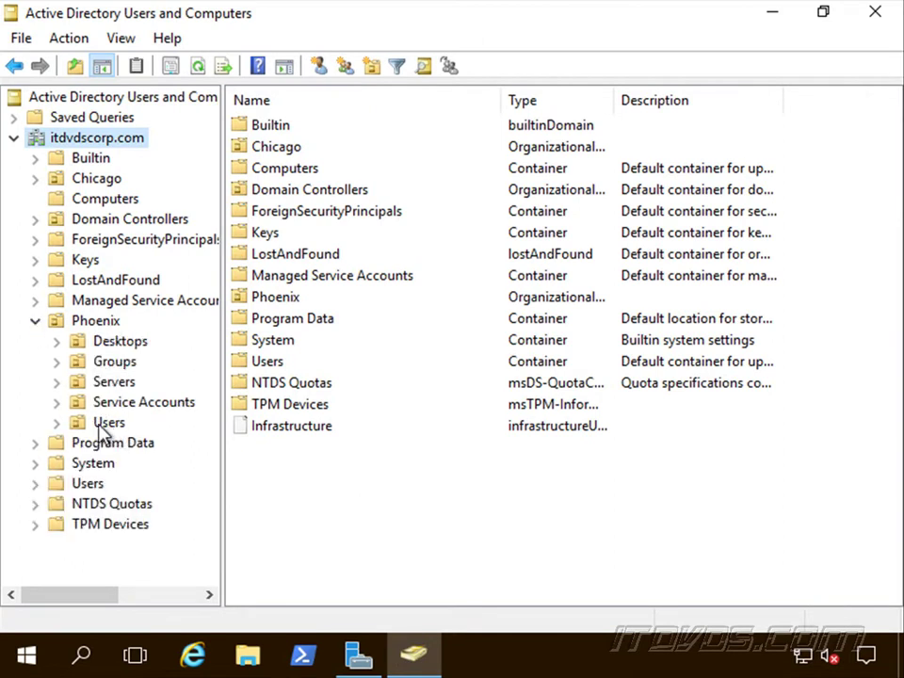
click(146, 403)
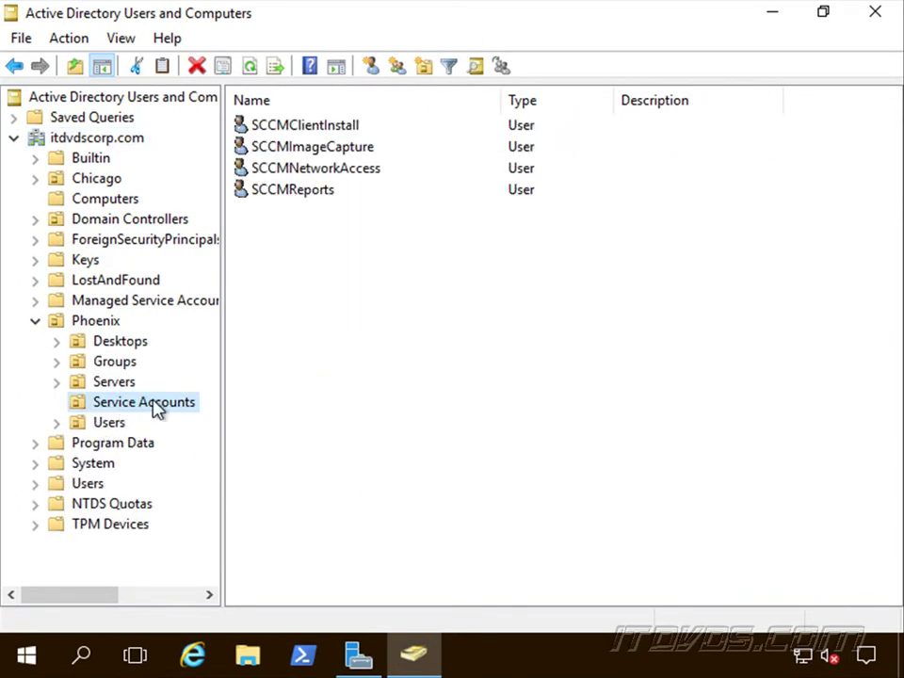
- Start a new user in Service Accounts with VMMService as first name and logon name, and continue to the password settings
right_click(150, 405)
mouse_move(315, 127)
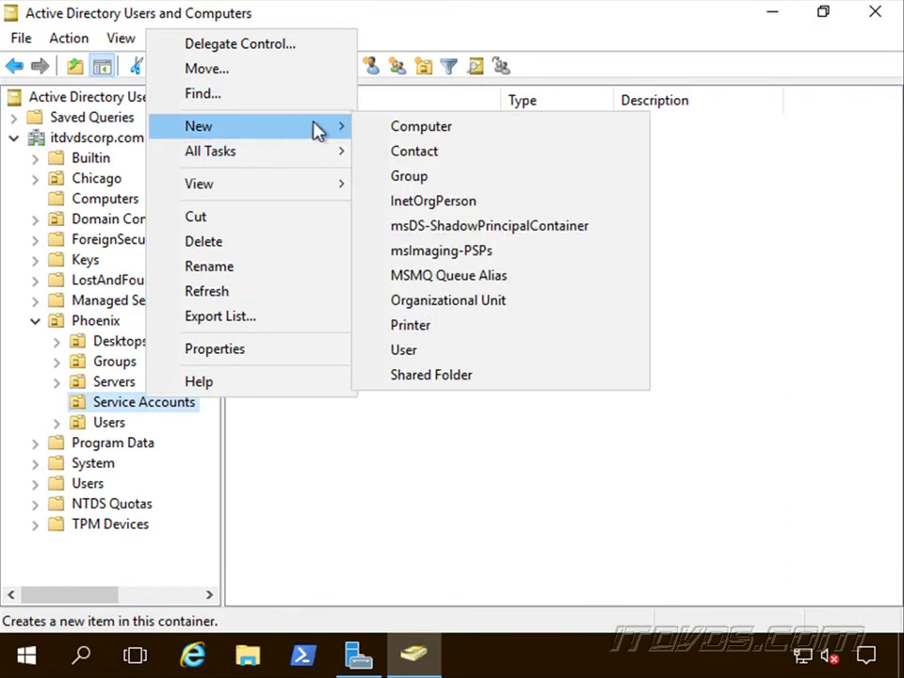
click(428, 351)
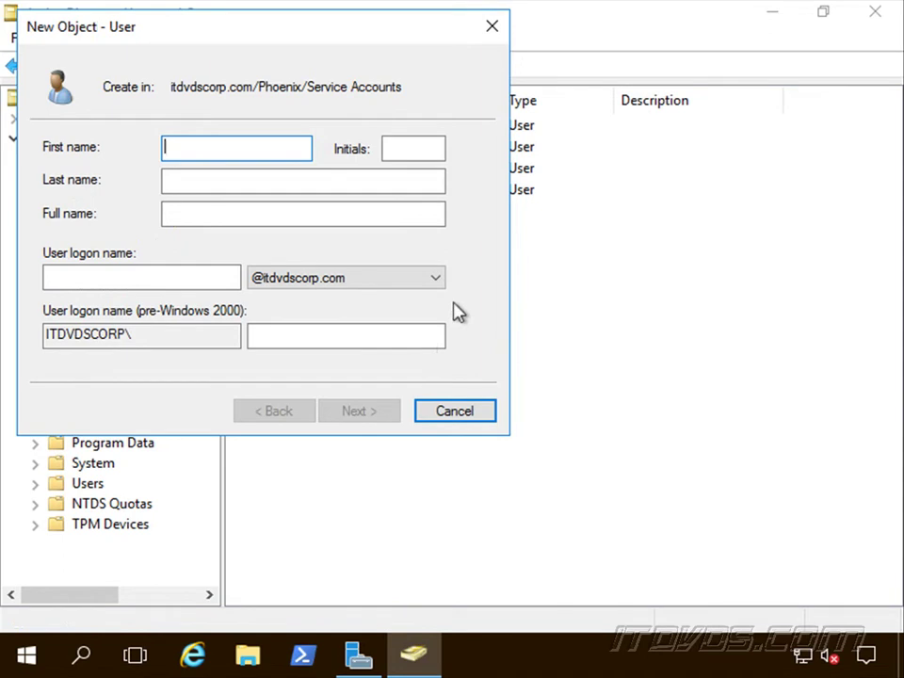
text(VMMService)
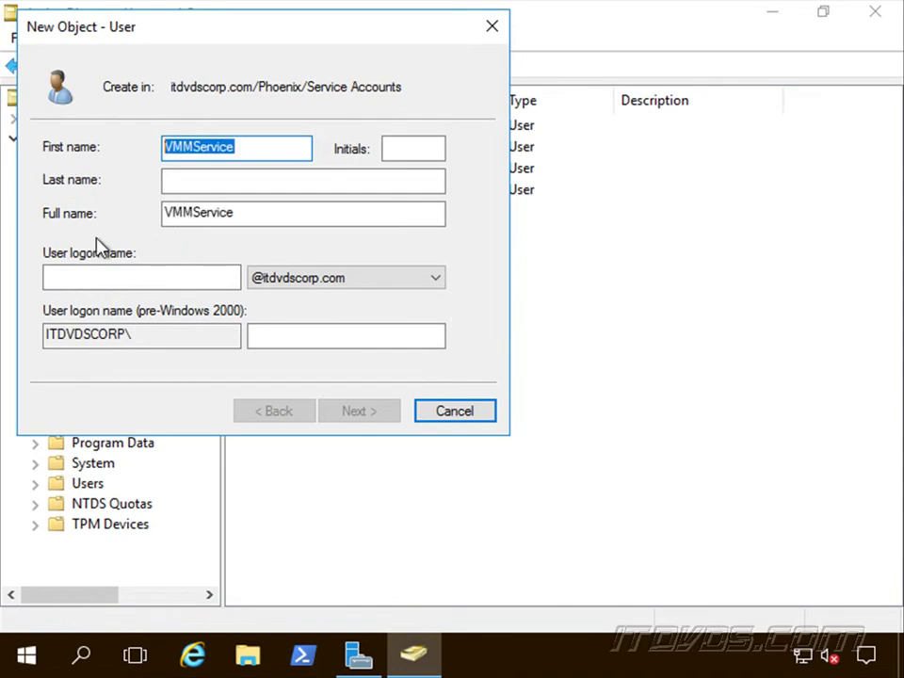
click(166, 278)
text(VMMService)
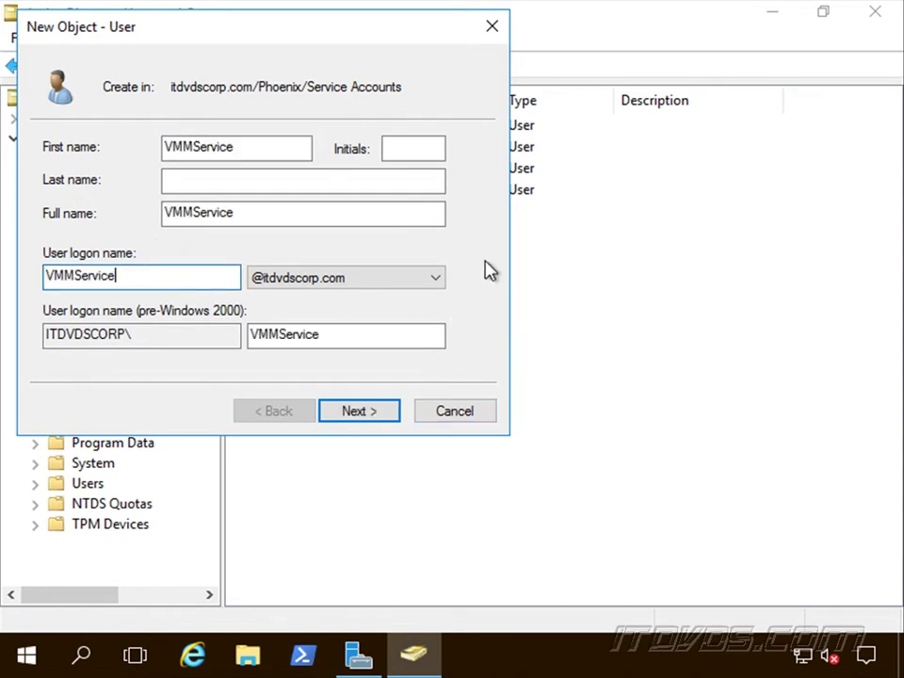
click(380, 415)
- Enter and confirm the account password, turn off the forced change at next logon, set it to never expire, and finish creating the user
text(*********)
key(Tab)
text(*********)
click(50, 222)
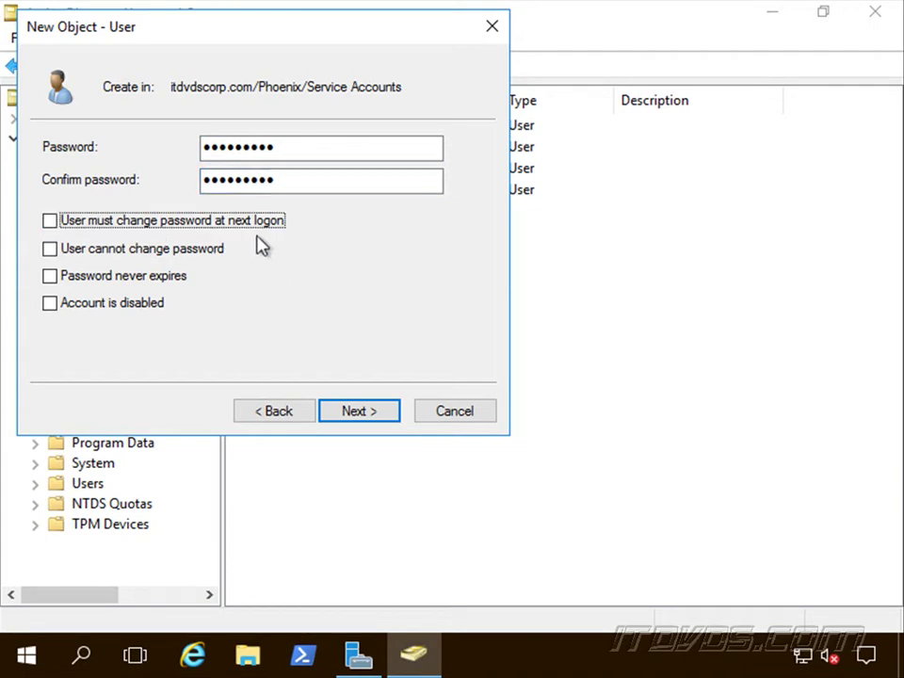
click(50, 275)
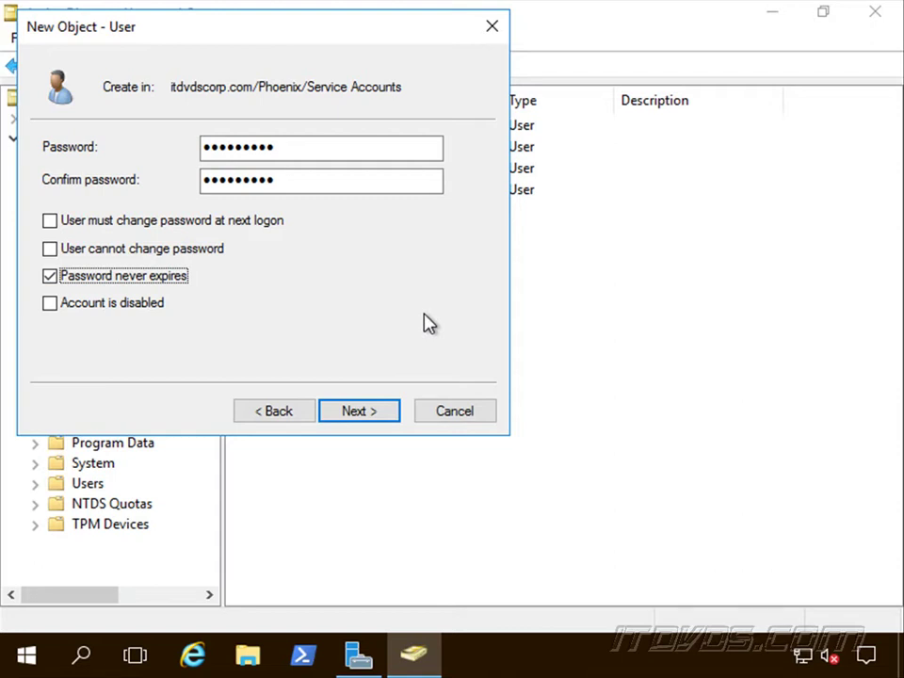
click(379, 412)
click(357, 411)
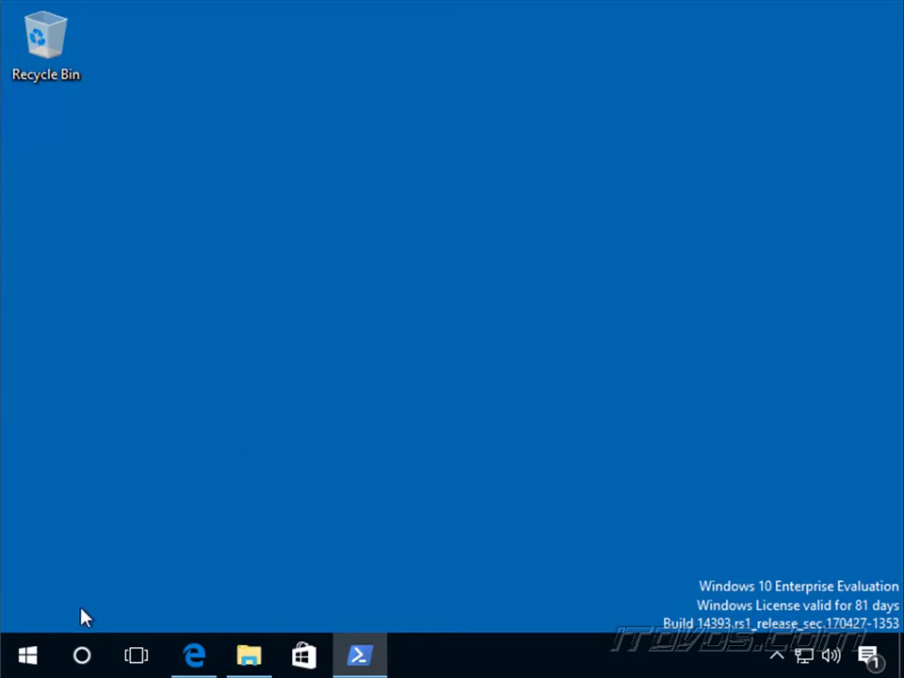
- Open Computer Management on the Windows 10 machine and connect it to the remote SCVMM server
right_click(38, 663)
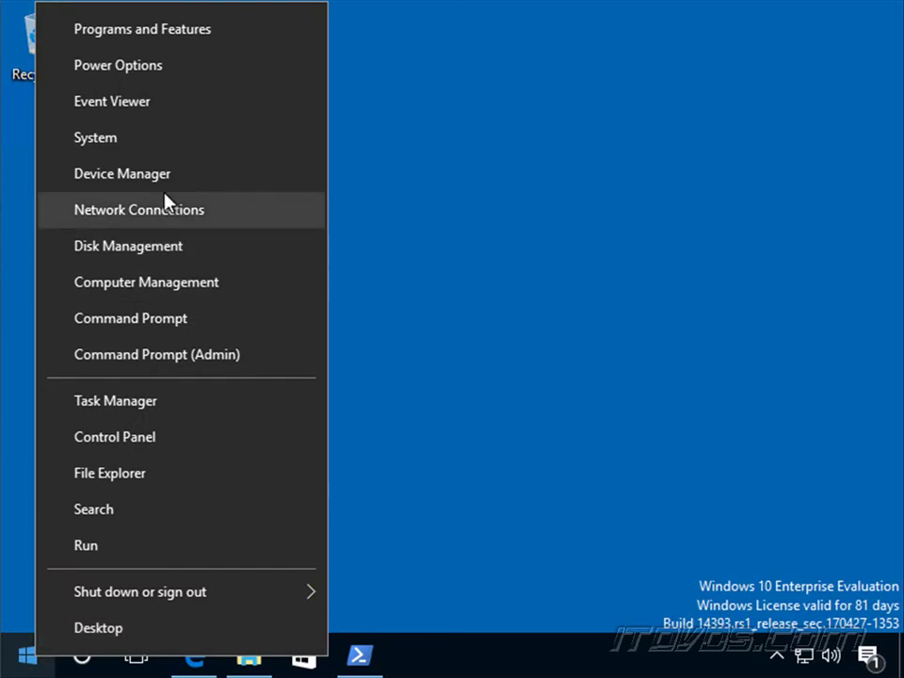
click(209, 293)
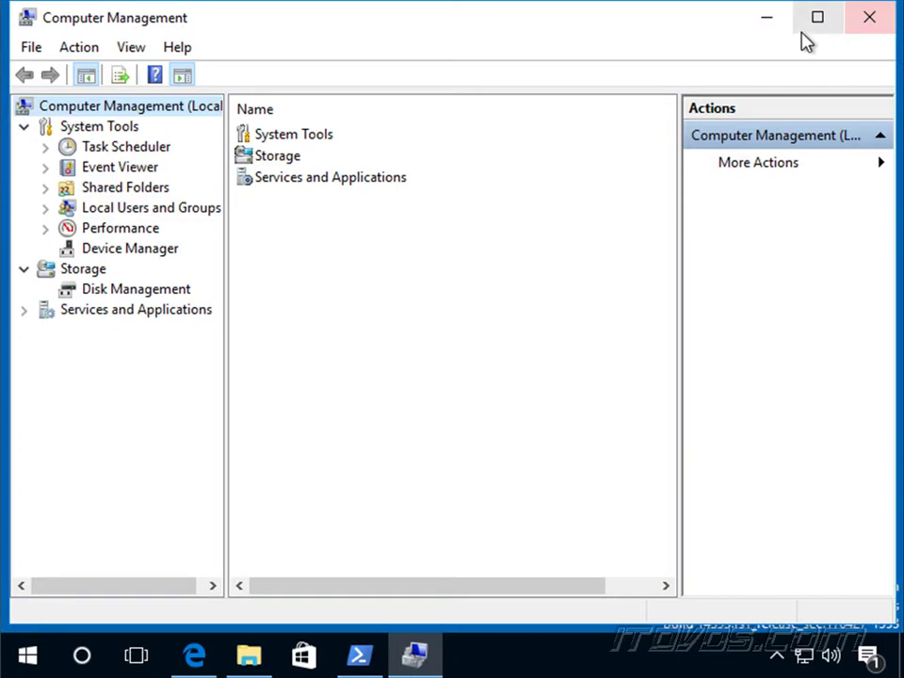
click(815, 26)
drag(220, 217, 240, 215)
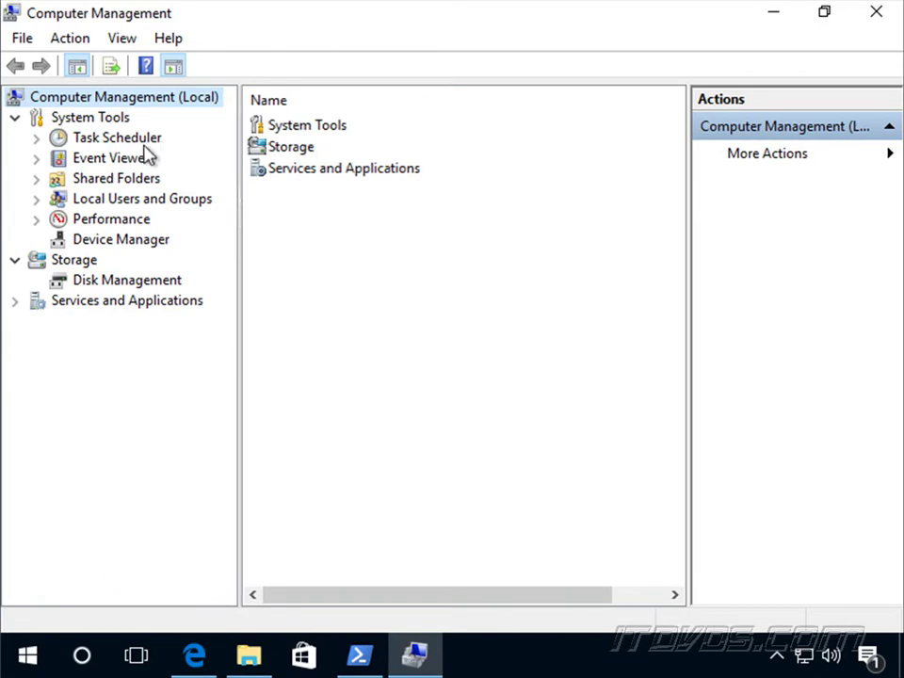
right_click(127, 104)
click(231, 119)
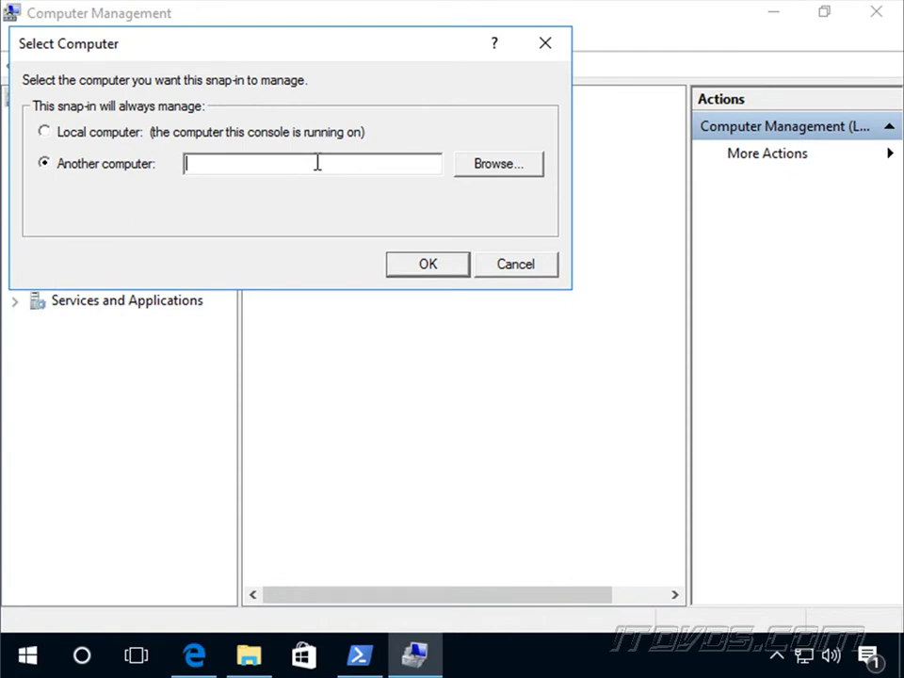
text(scvmm0)
key(Return)
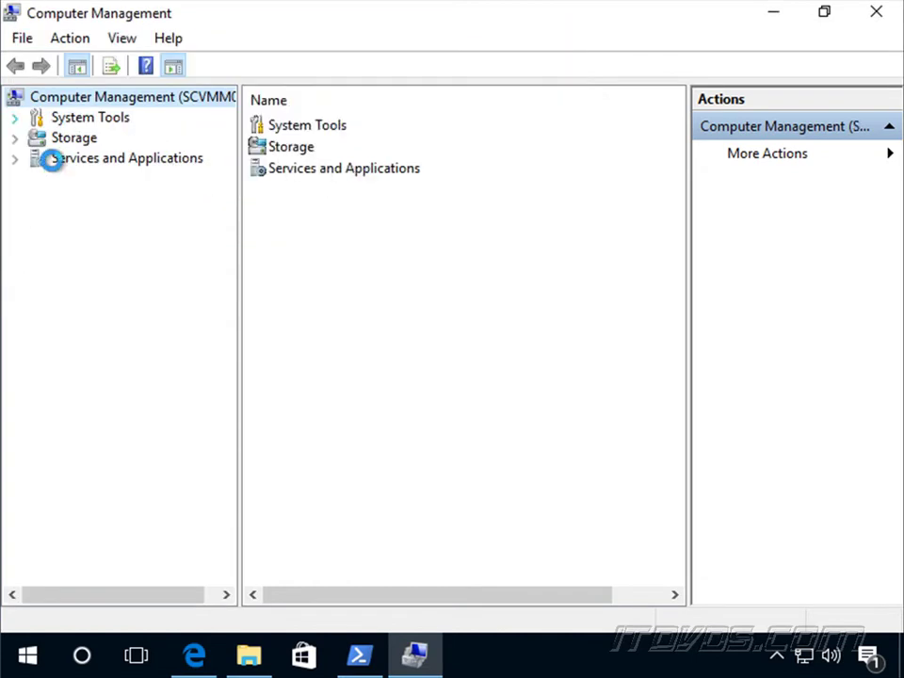
- Add the domain account vmmservice to the SCVMM server's local Administrators group and save the membership
click(36, 199)
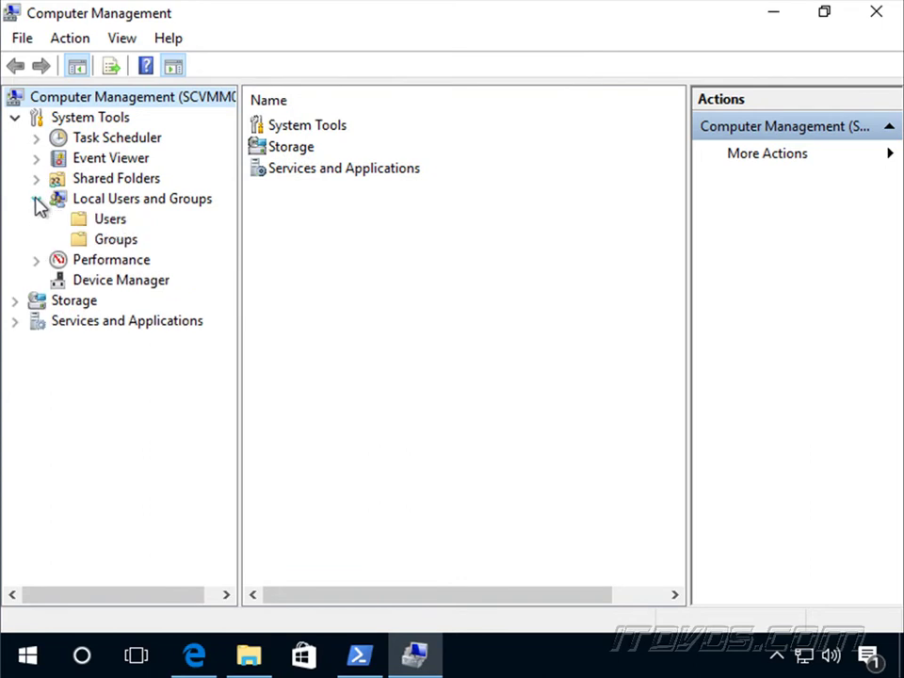
click(111, 222)
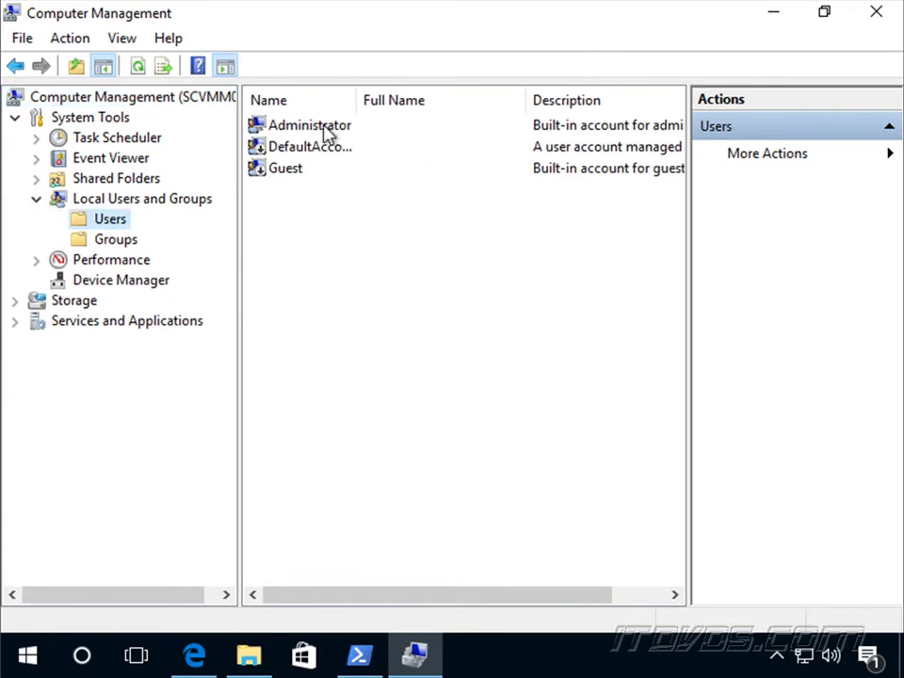
click(117, 239)
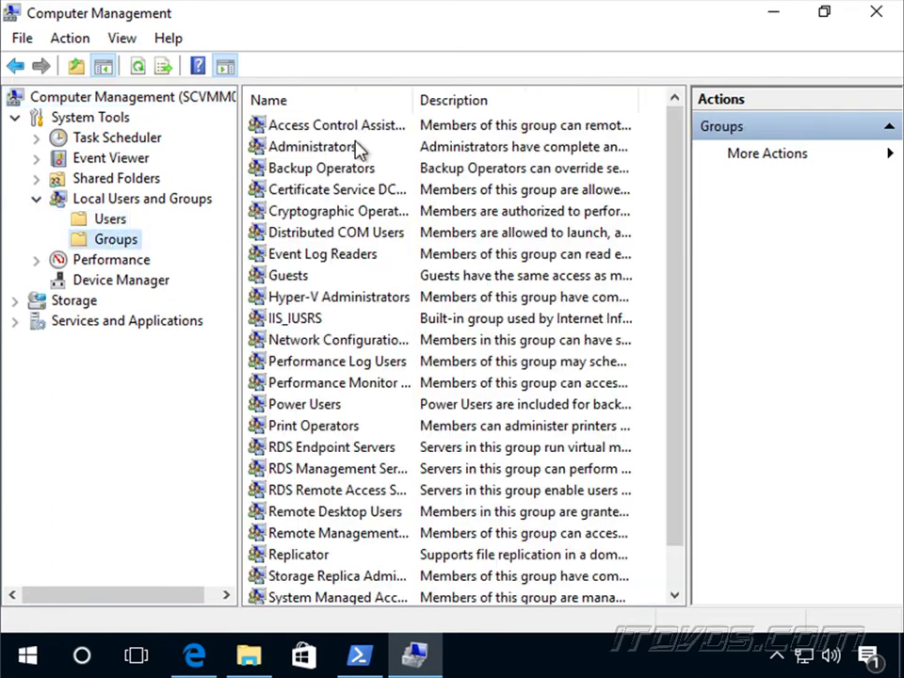
double_click(337, 150)
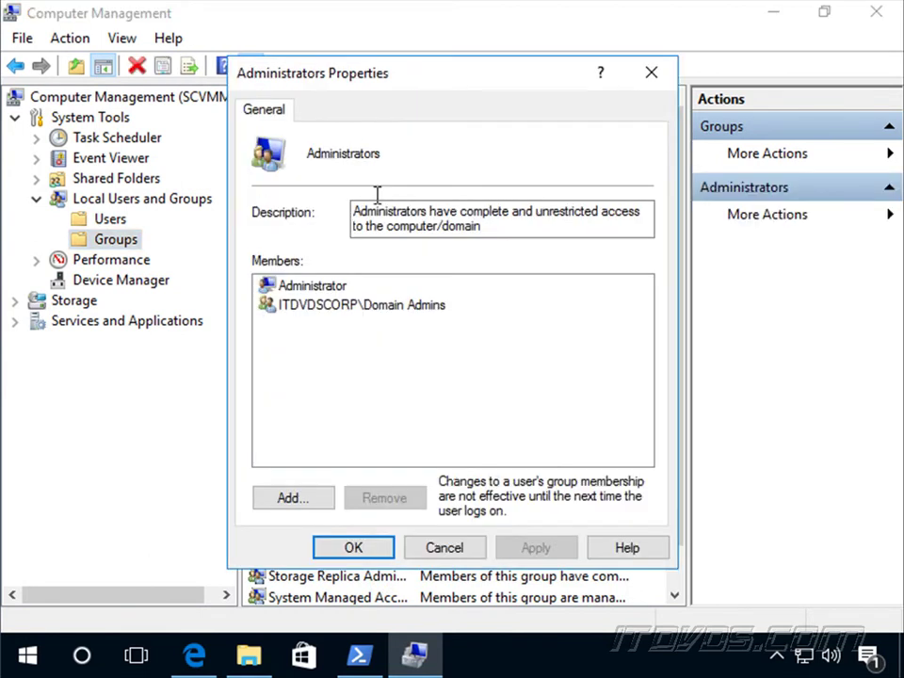
click(311, 501)
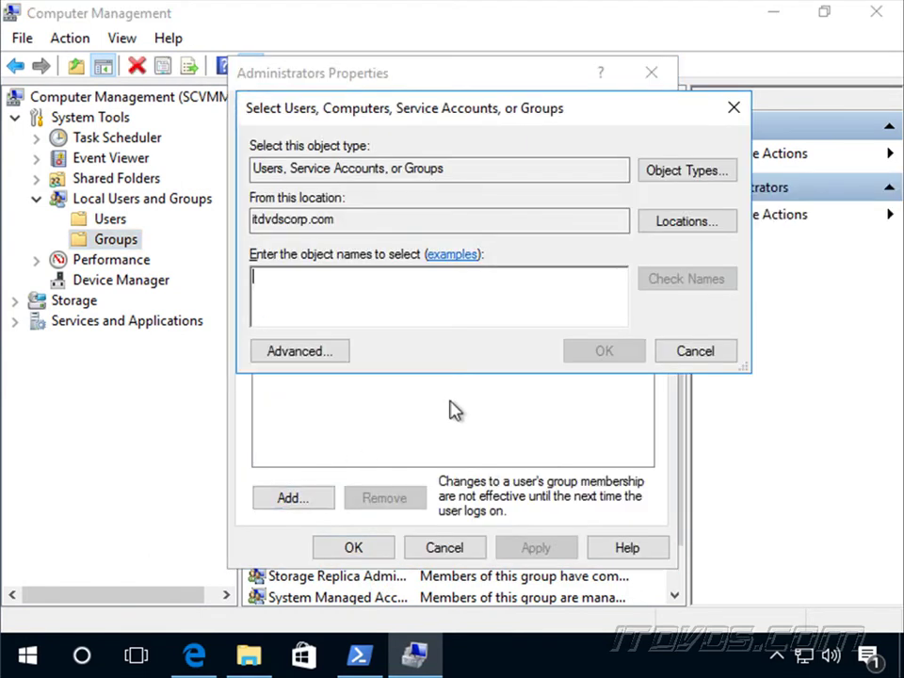
text(vmmservice)
click(655, 278)
click(603, 350)
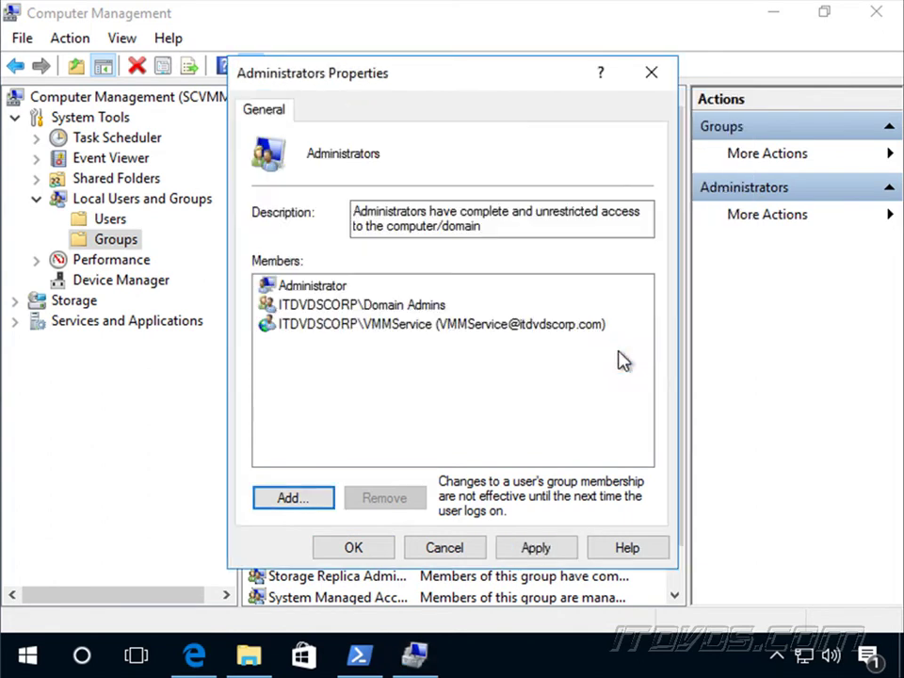
click(362, 547)
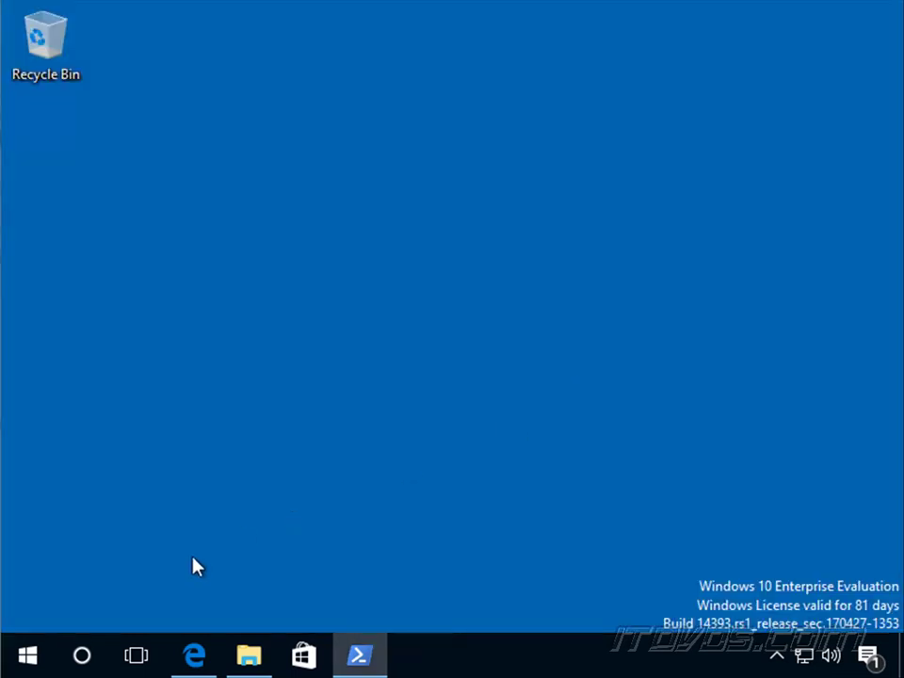
- Open SQL Server Management Studio and connect to the DB03 Database Engine with Windows Authentication
click(42, 653)
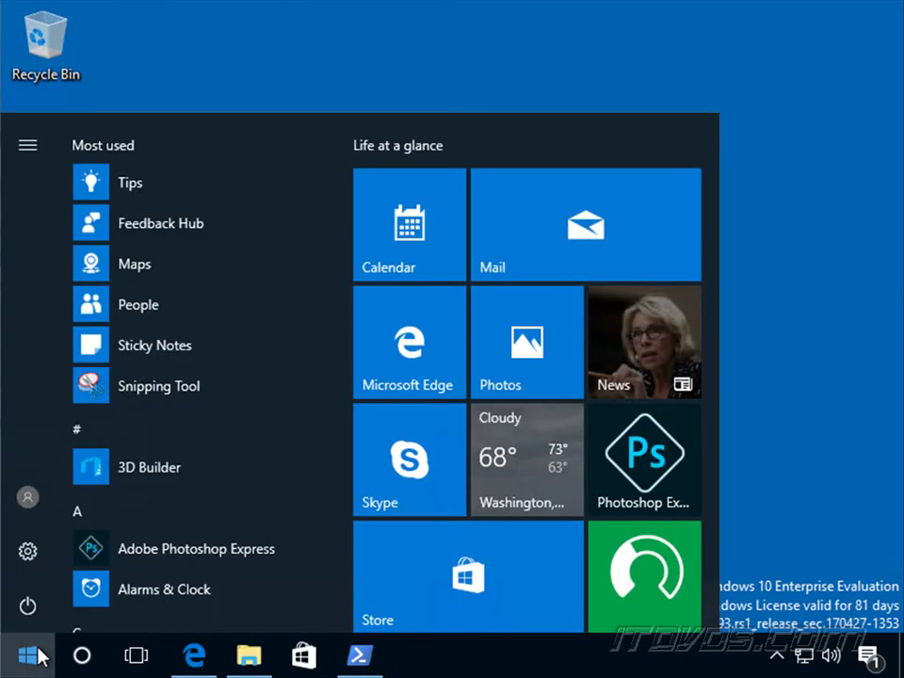
scroll(198, 528, down, 10)
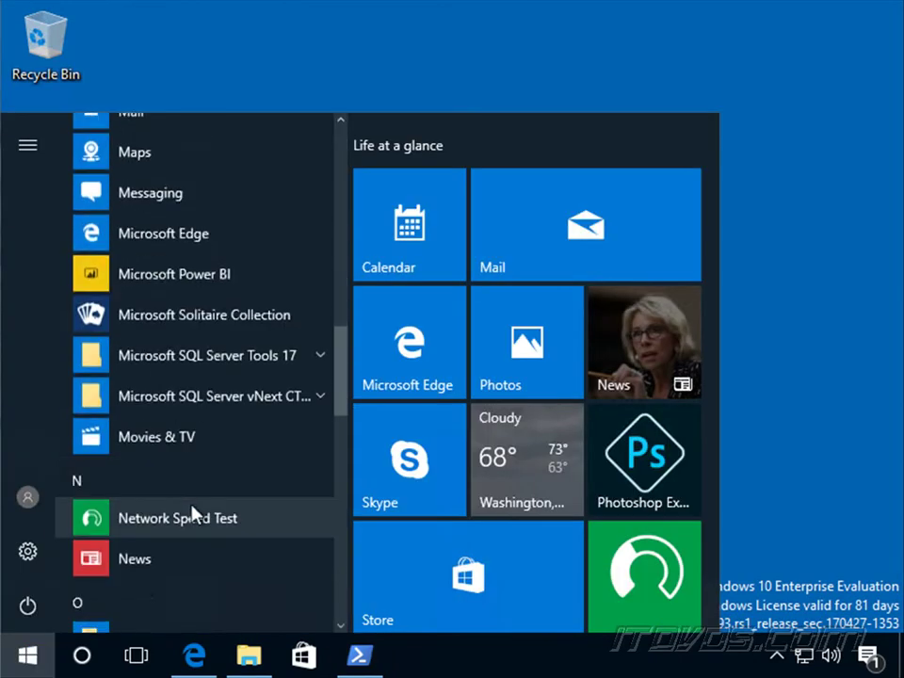
click(212, 360)
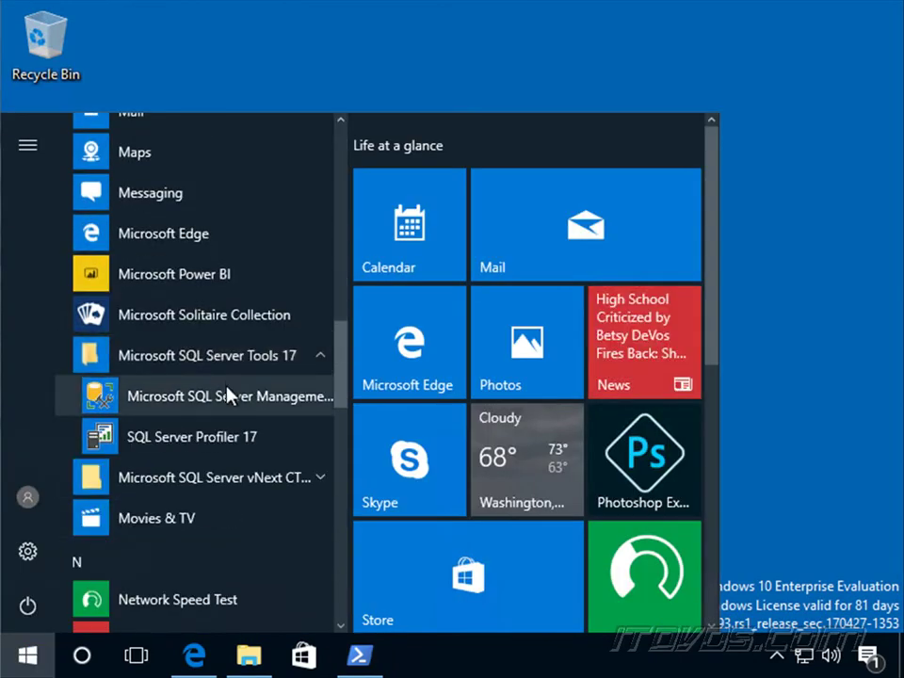
click(270, 415)
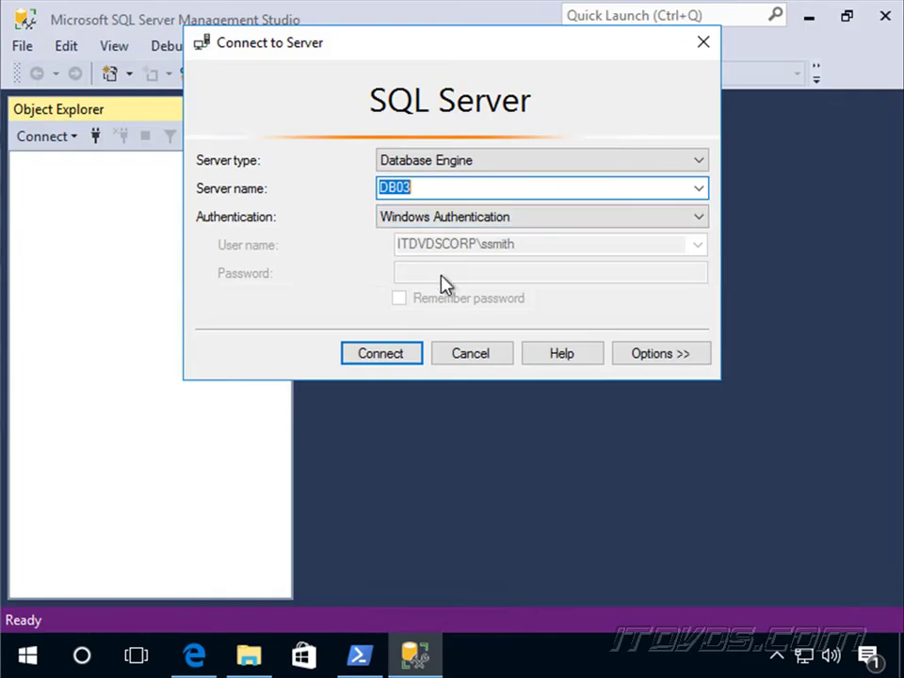
click(395, 361)
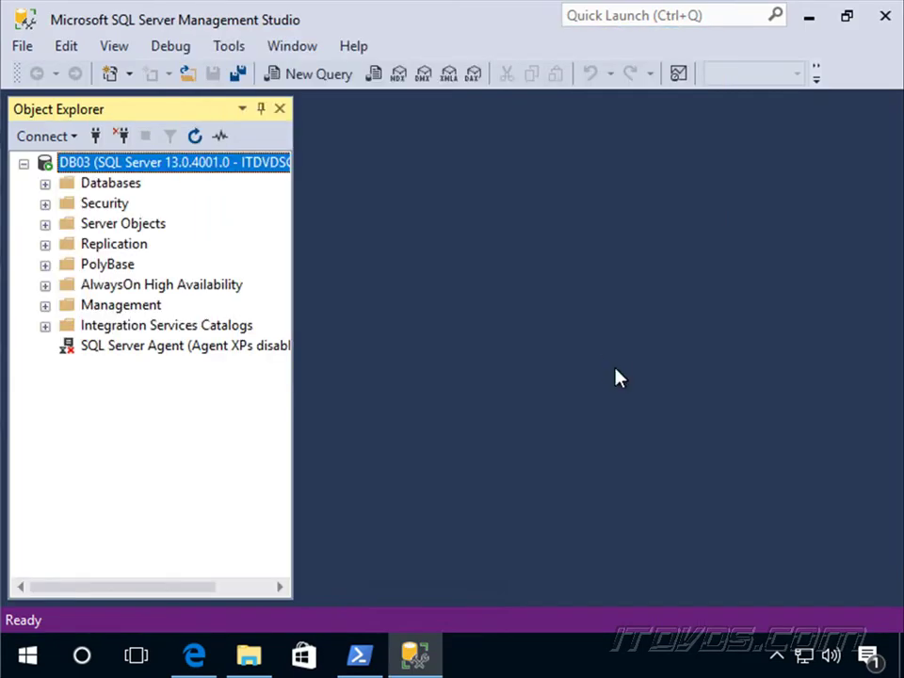
- Start a new login under the Security logins of DB03 and maximize its window
click(45, 184)
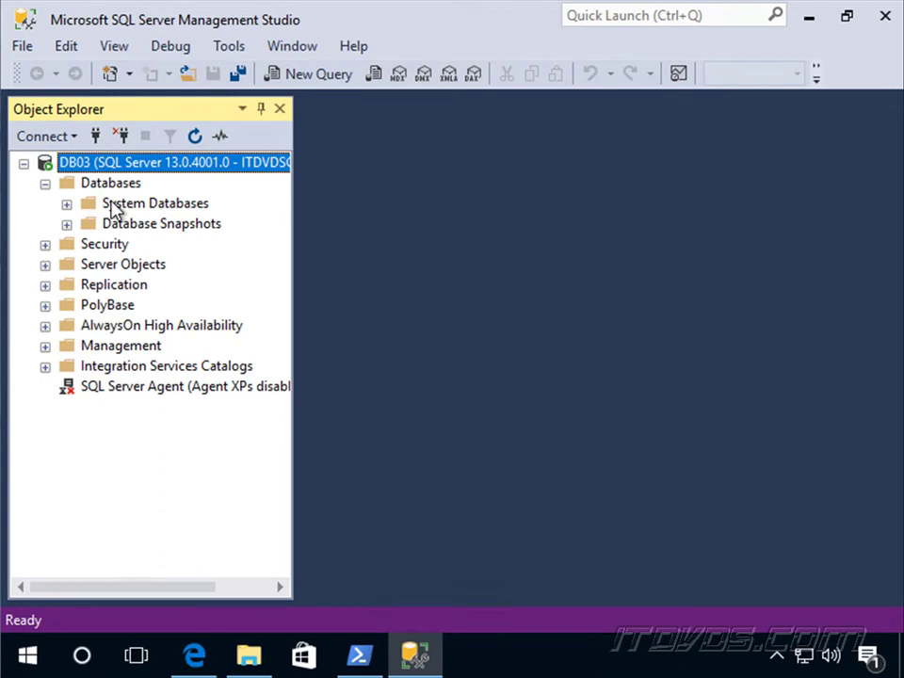
click(45, 243)
click(111, 264)
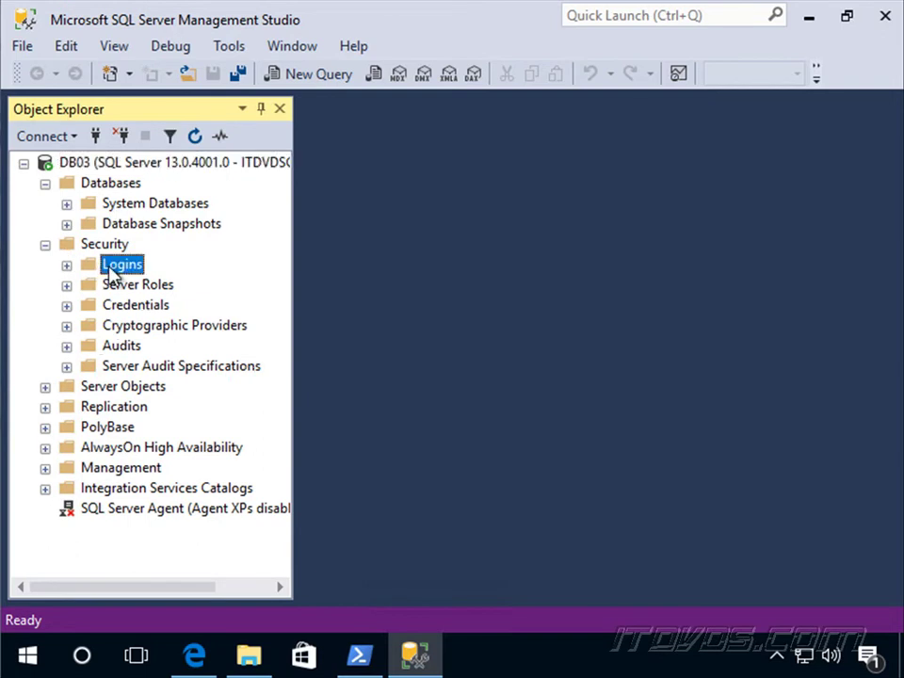
right_click(109, 267)
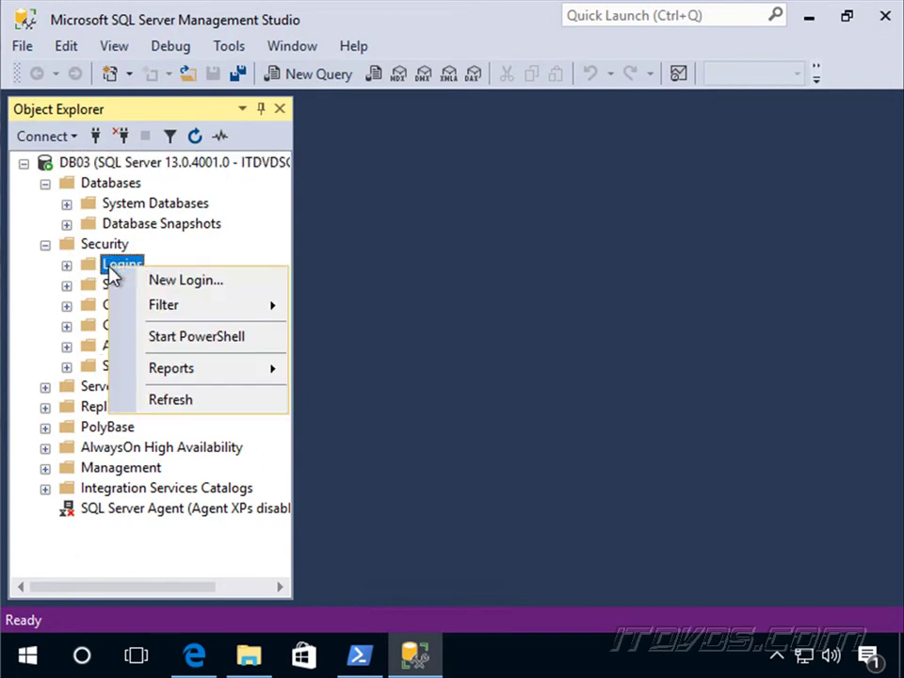
click(133, 281)
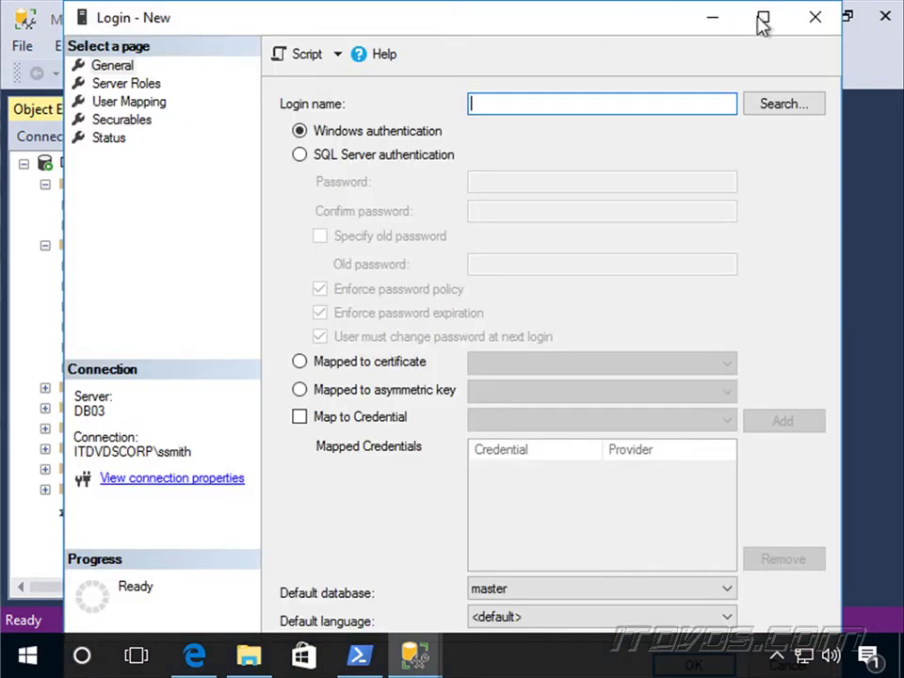
click(760, 17)
- Set the new login's name to the domain account vmmservice, looked up in the Entire Directory location
click(859, 96)
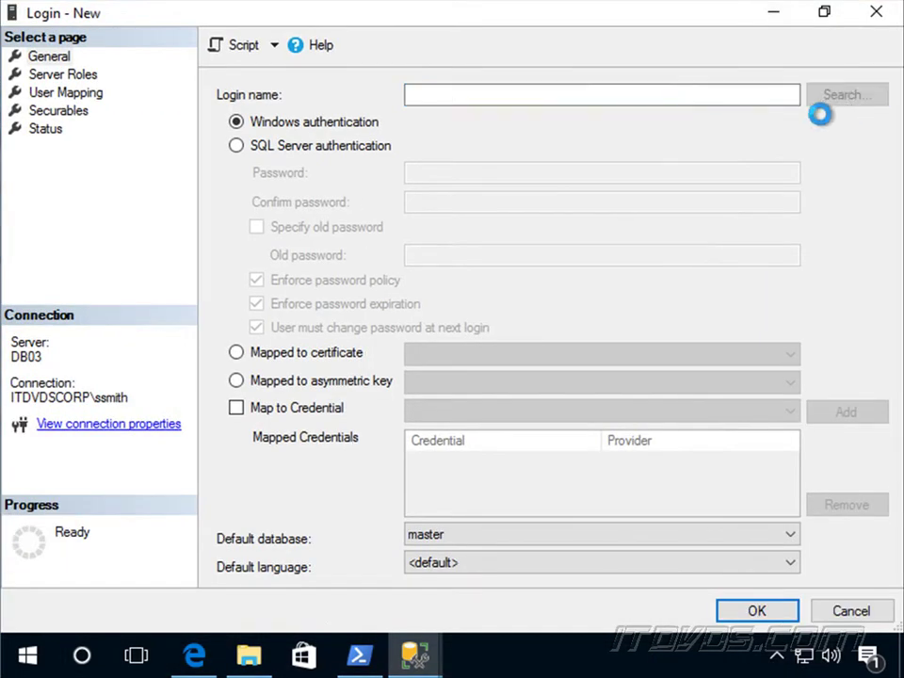
click(438, 161)
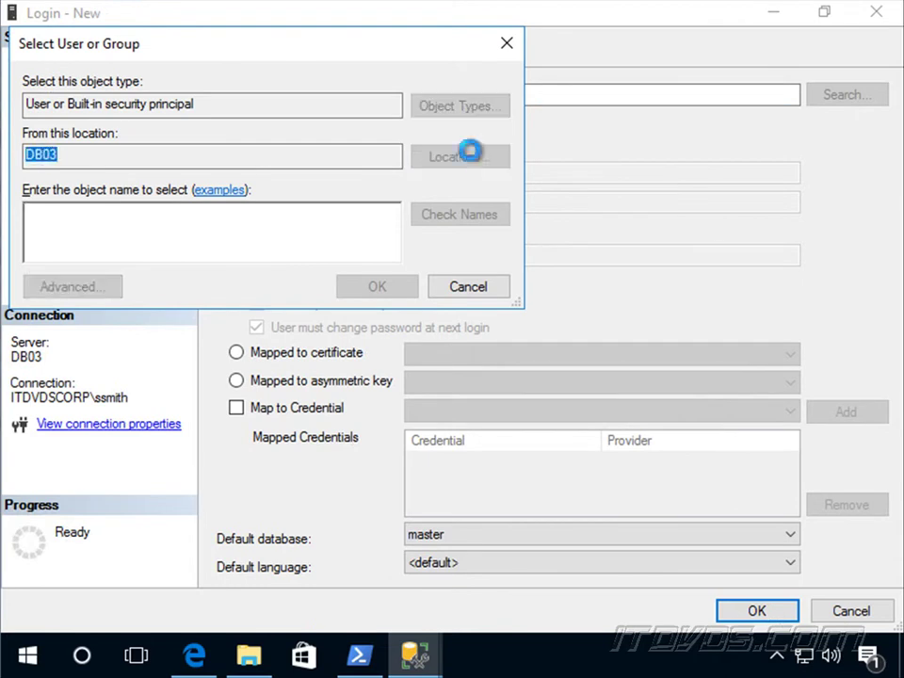
click(132, 193)
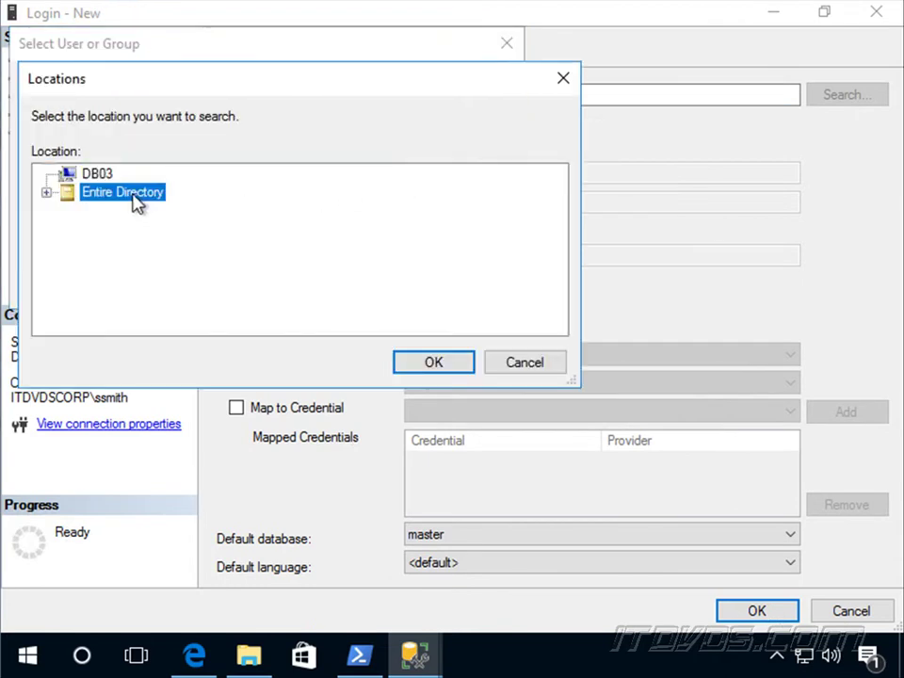
click(438, 367)
text(vmm)
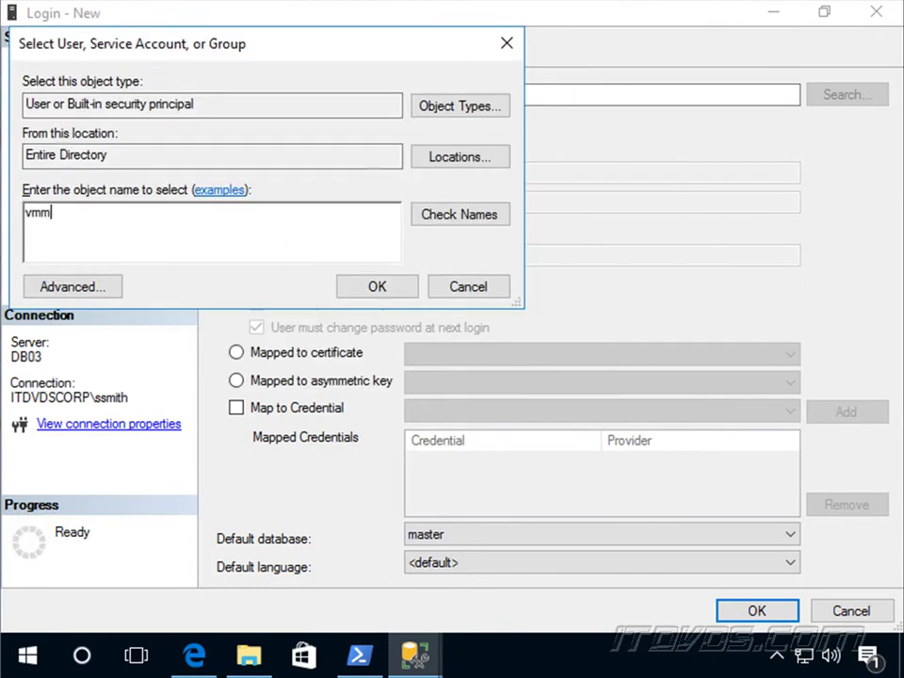
text(service)
click(489, 214)
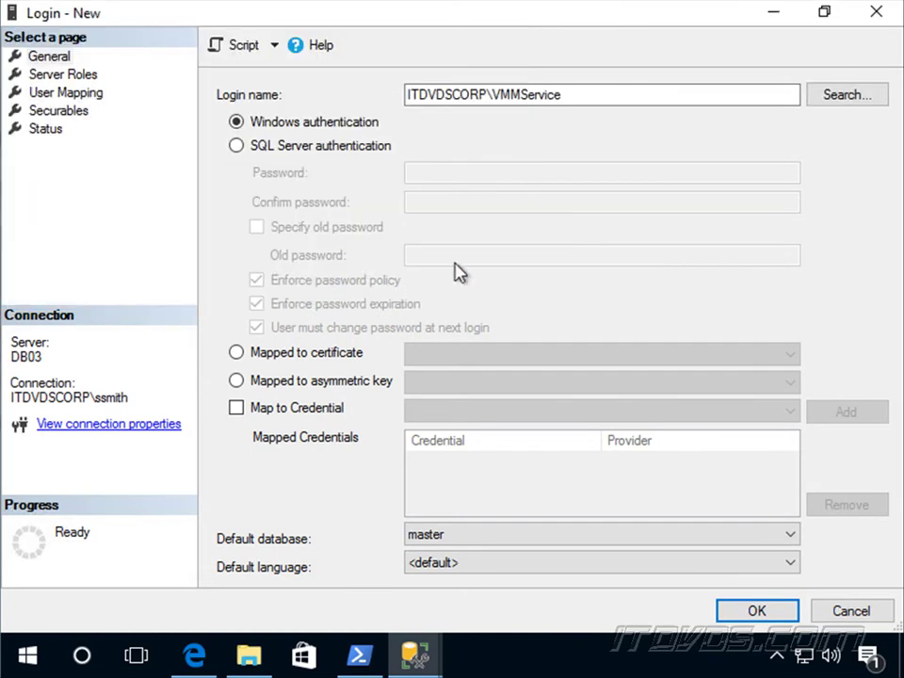
- Grant the login the dbcreator, processadmin and securityadmin server roles and create it
click(68, 78)
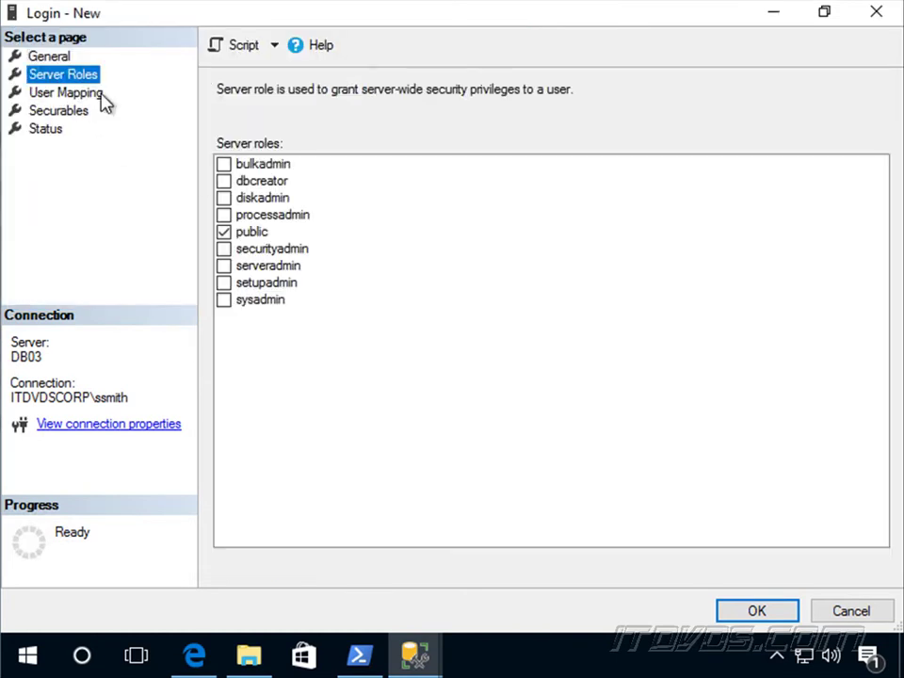
click(224, 182)
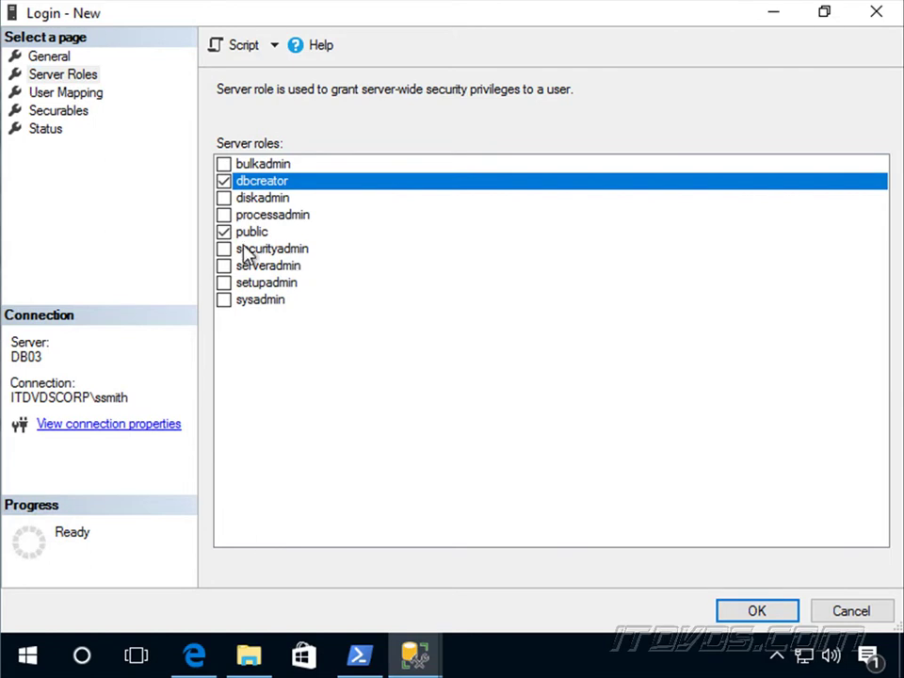
click(224, 215)
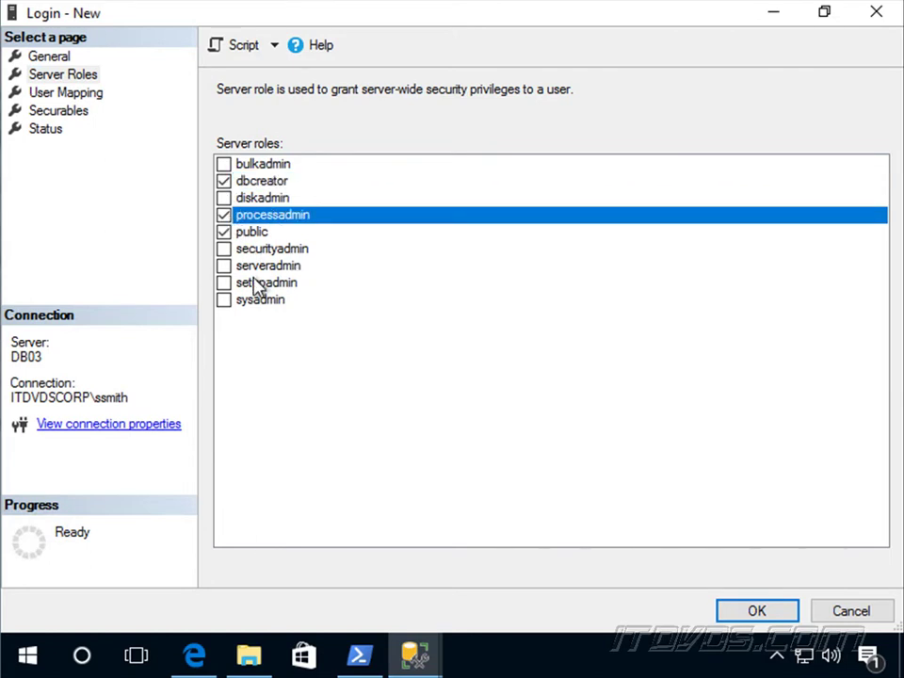
click(225, 249)
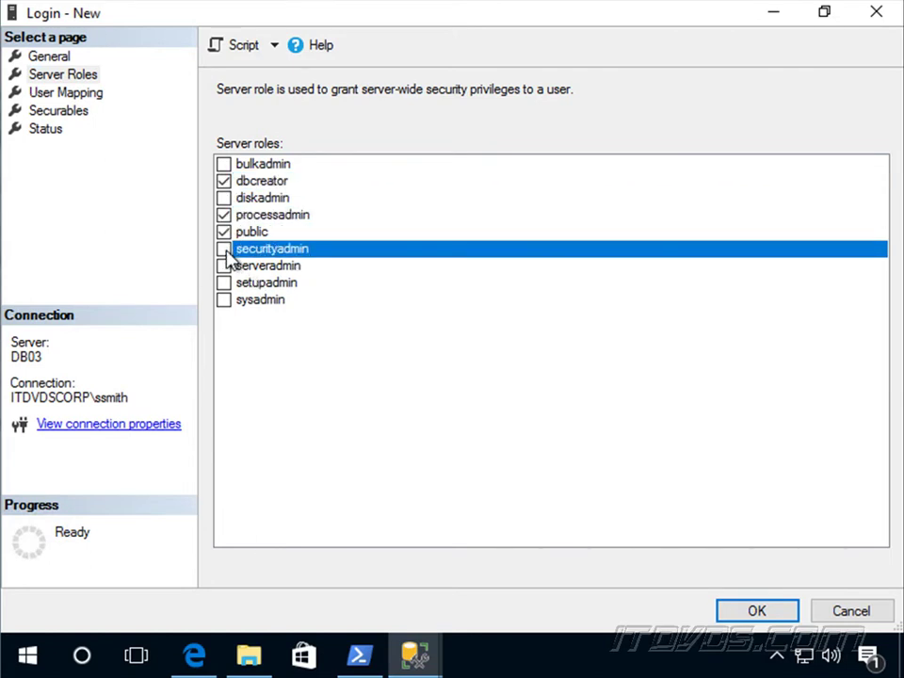
click(777, 613)
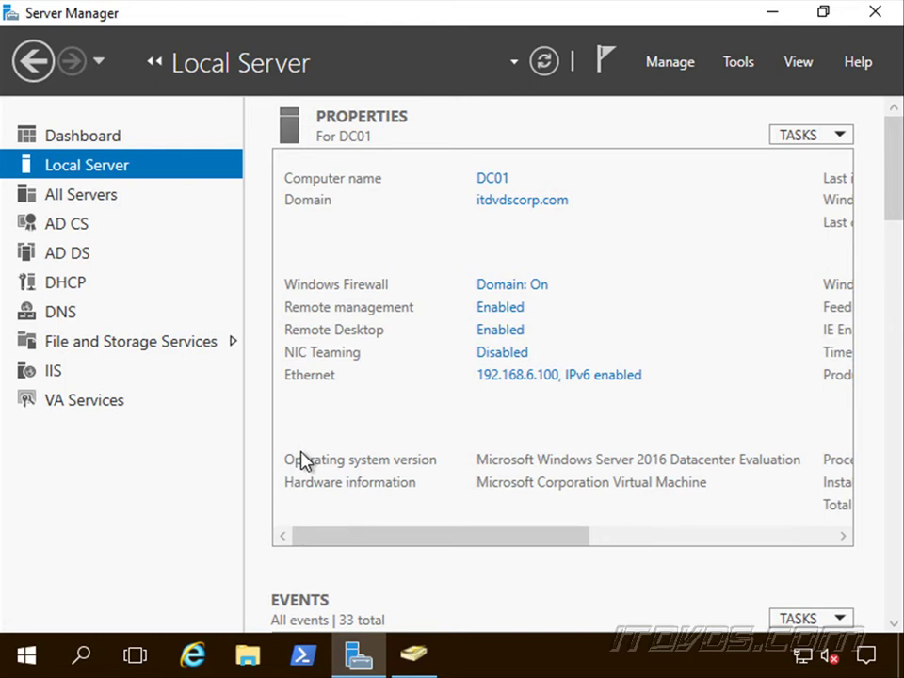
- Open ADSI Edit from Server Manager on DC01 and connect it to the default naming context
click(749, 65)
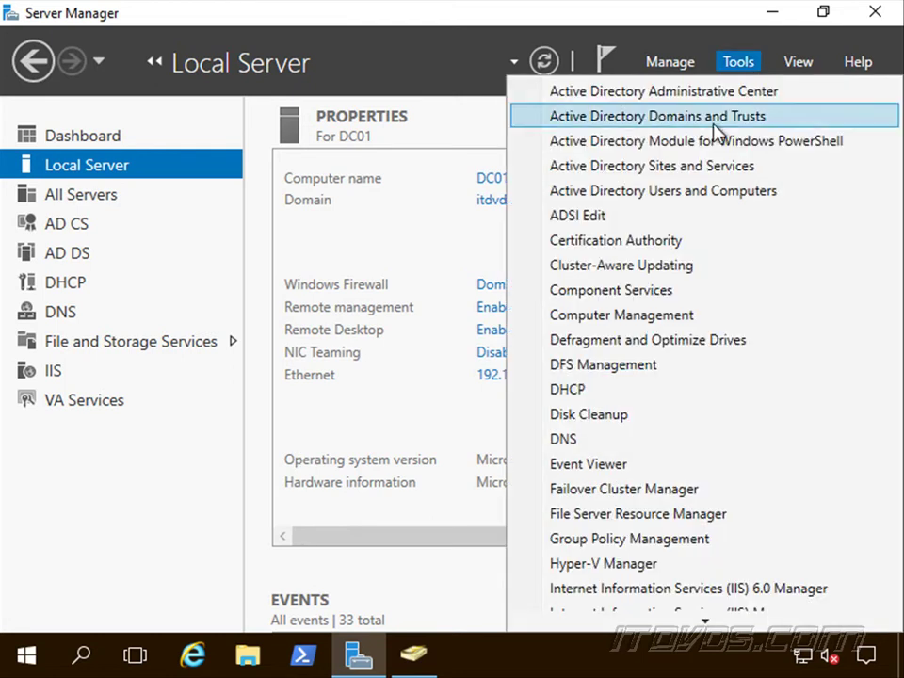
click(645, 216)
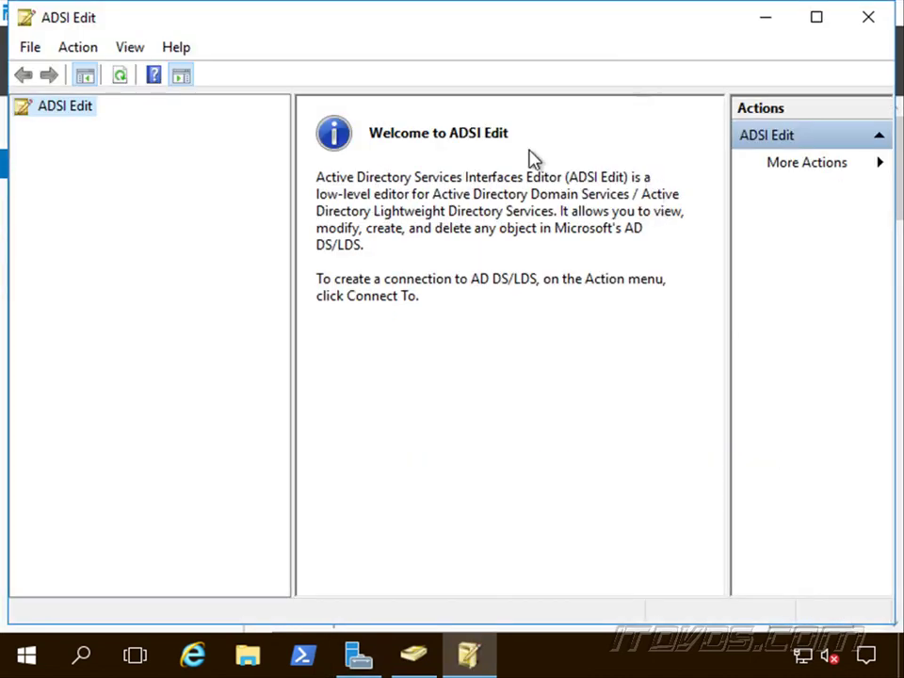
right_click(69, 113)
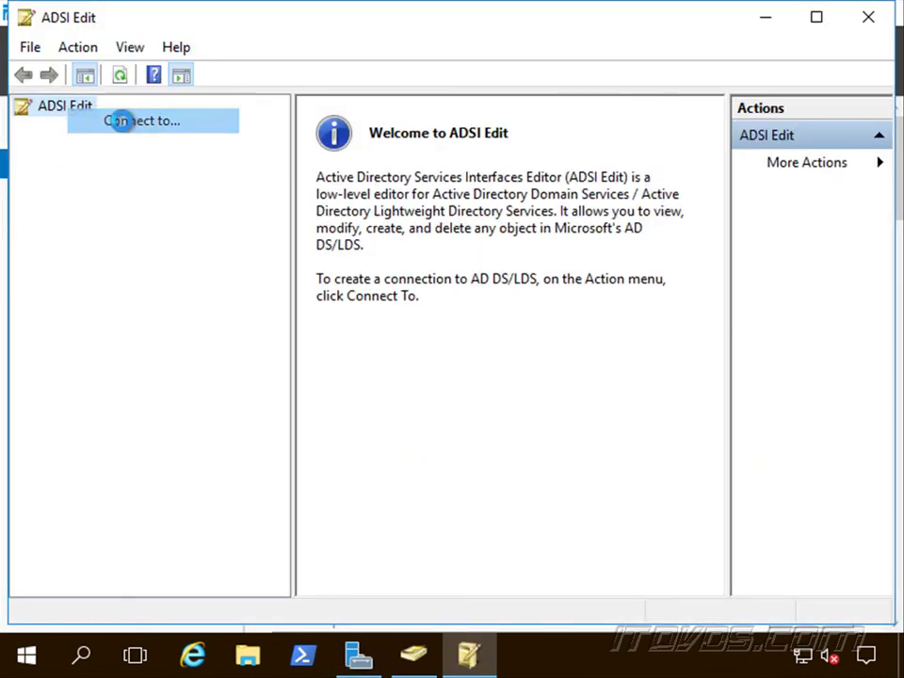
click(125, 129)
click(526, 508)
- Create a new container object named VMMDKM directly under DC=itdvdscorp,DC=com in the default naming context
click(136, 129)
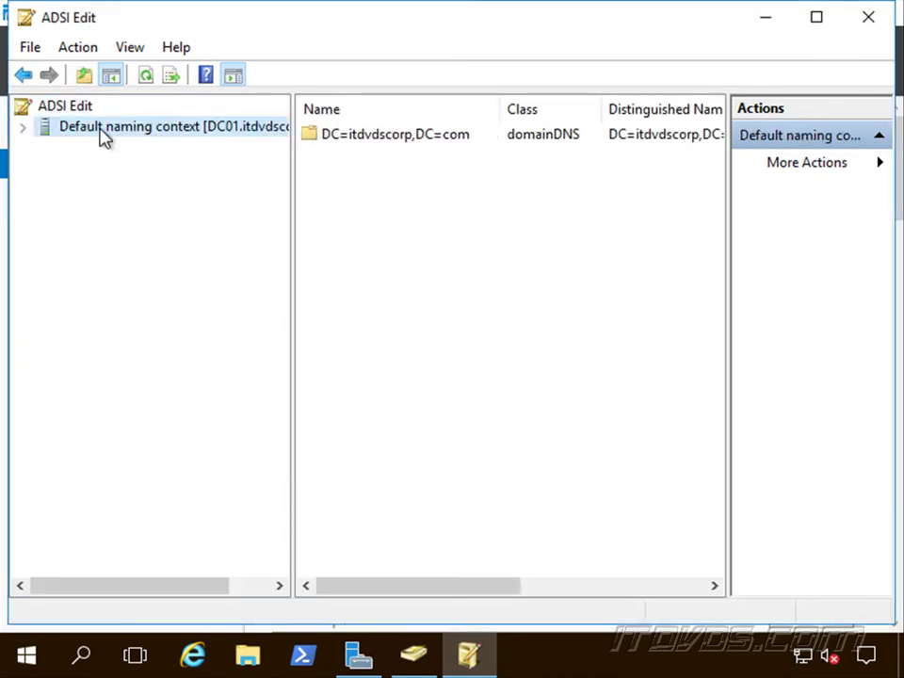
click(22, 127)
click(67, 148)
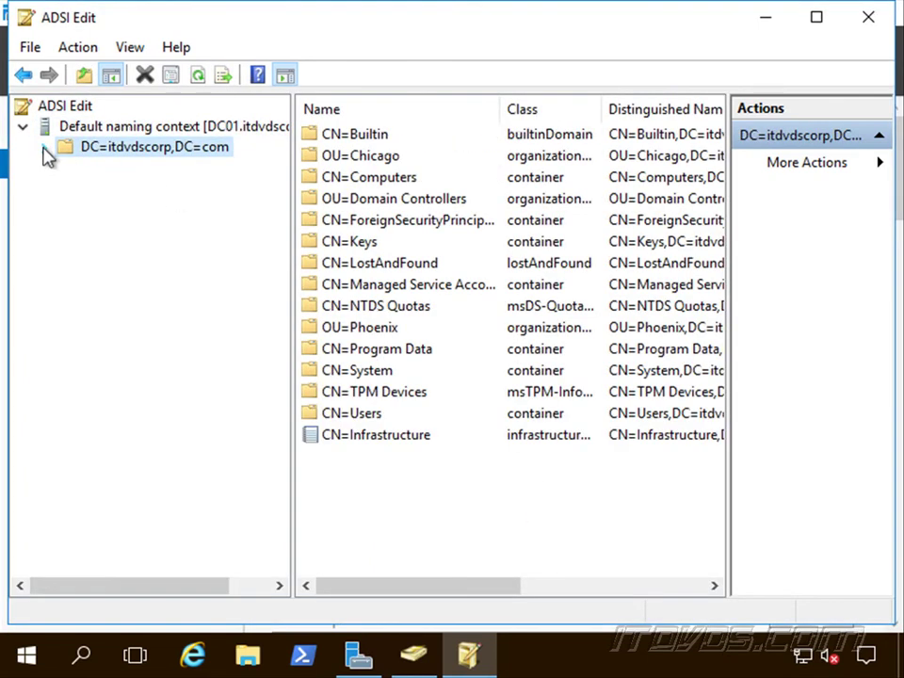
click(44, 148)
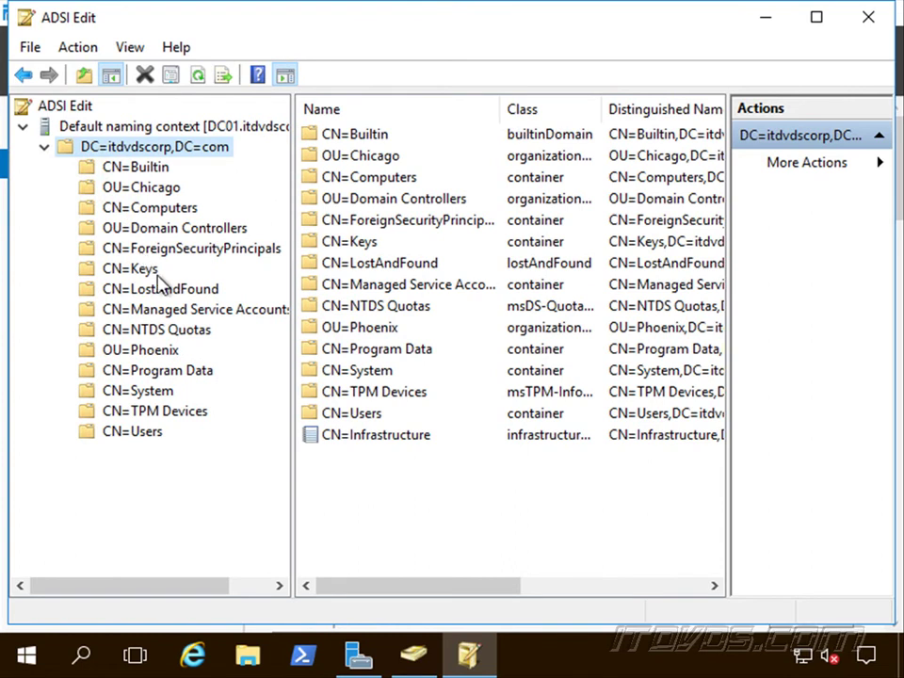
right_click(157, 148)
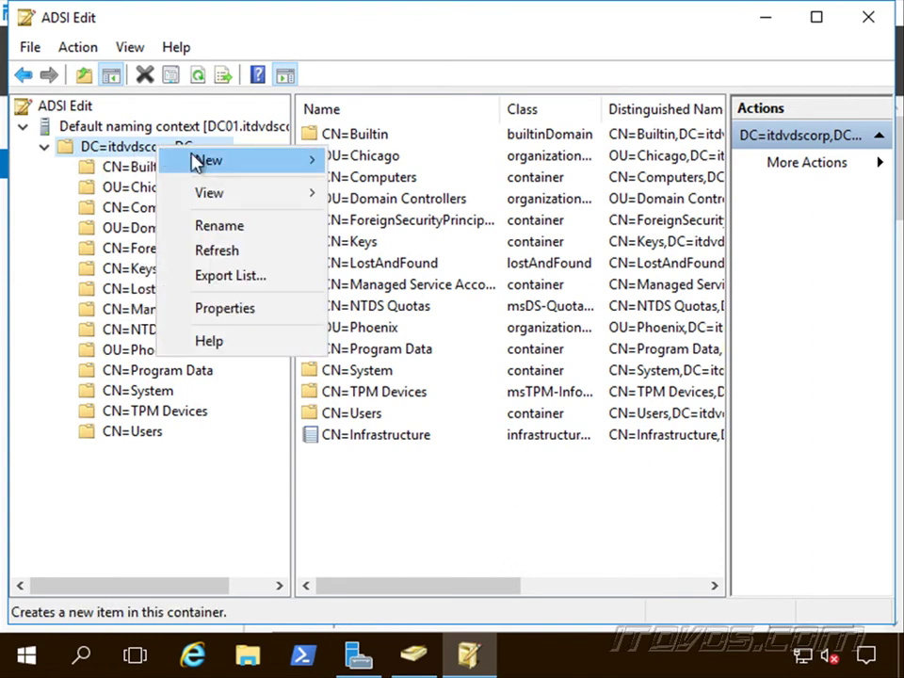
mouse_move(222, 164)
click(391, 161)
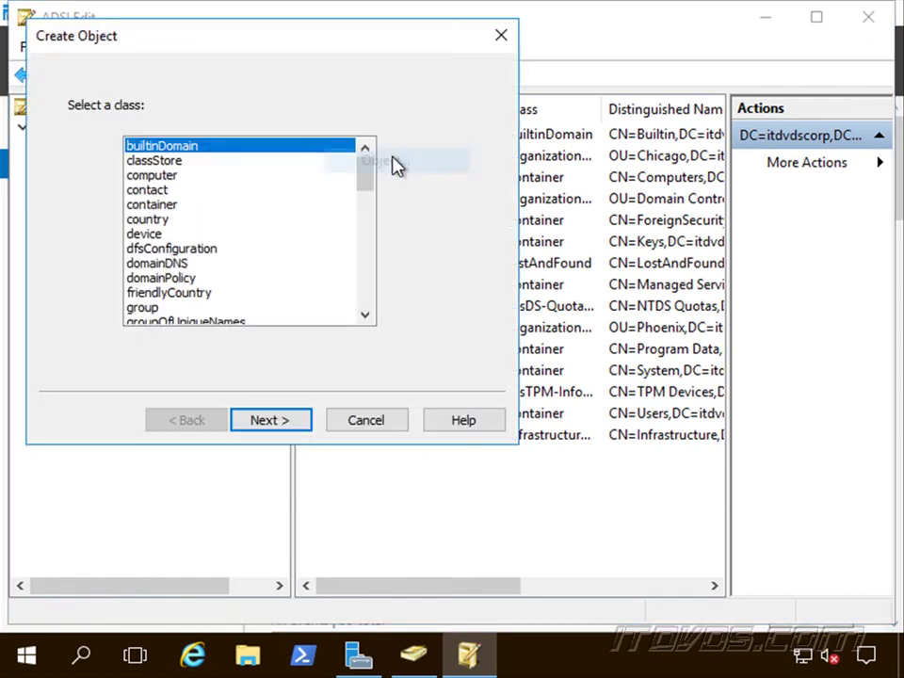
click(170, 205)
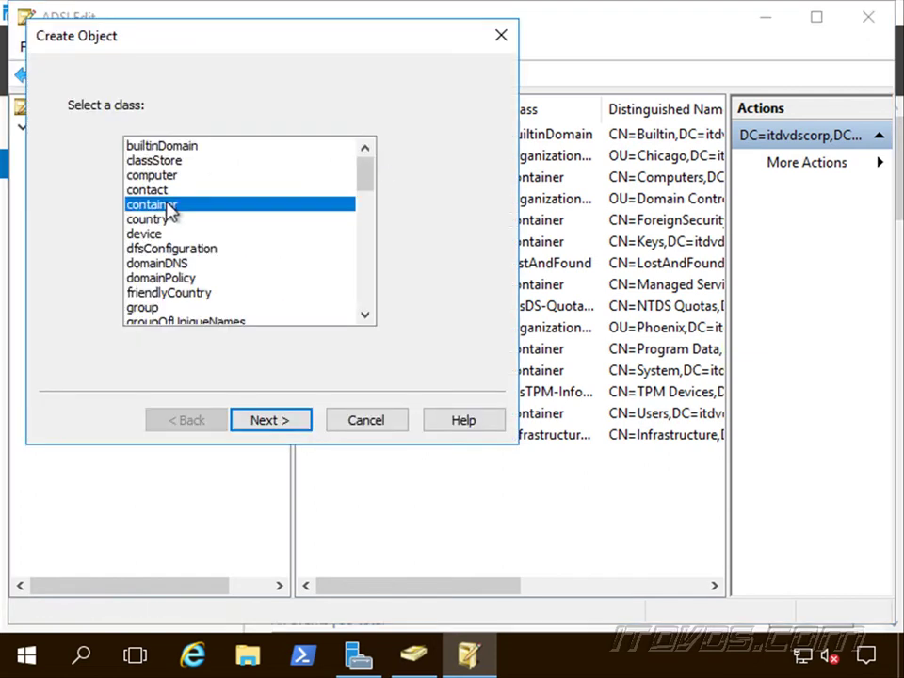
click(284, 420)
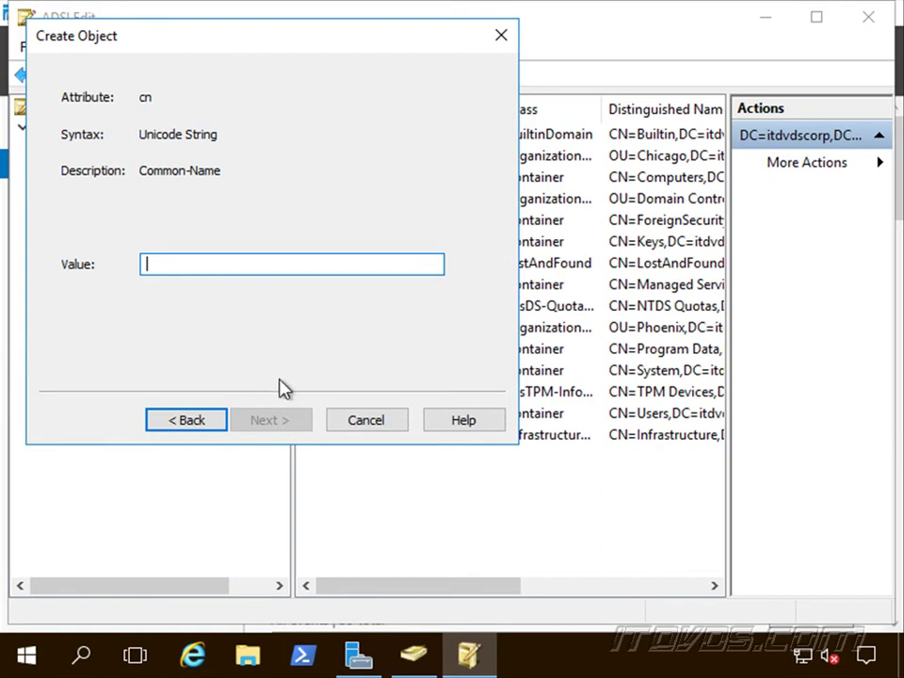
text(VMMDKM)
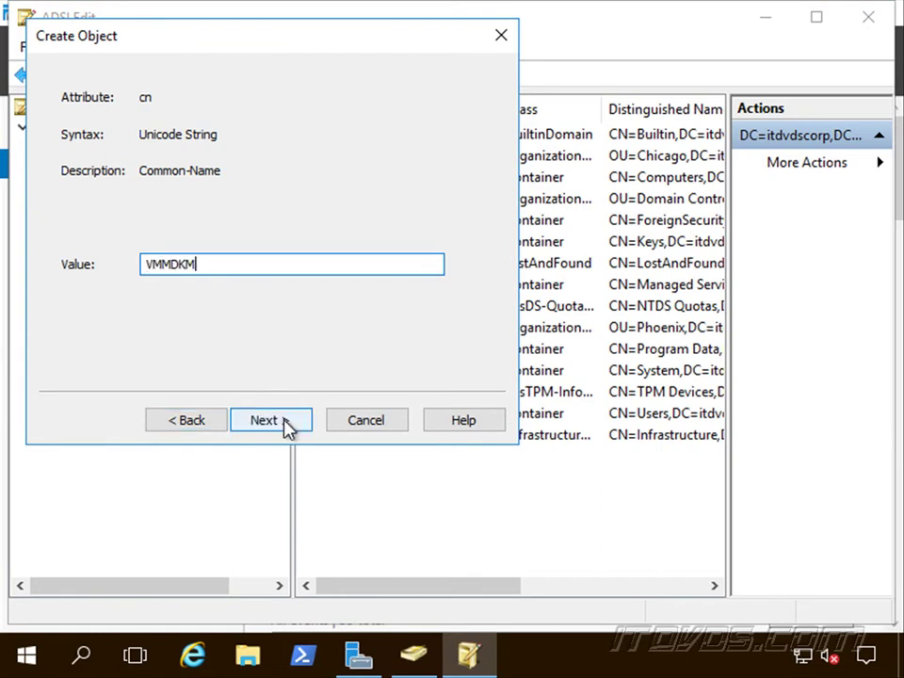
click(286, 422)
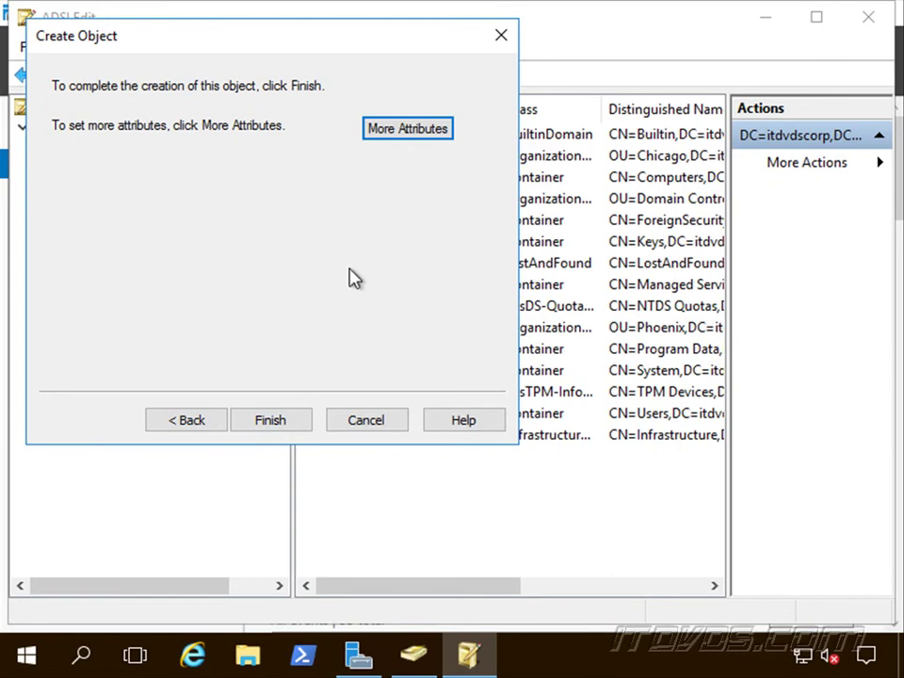
click(268, 423)
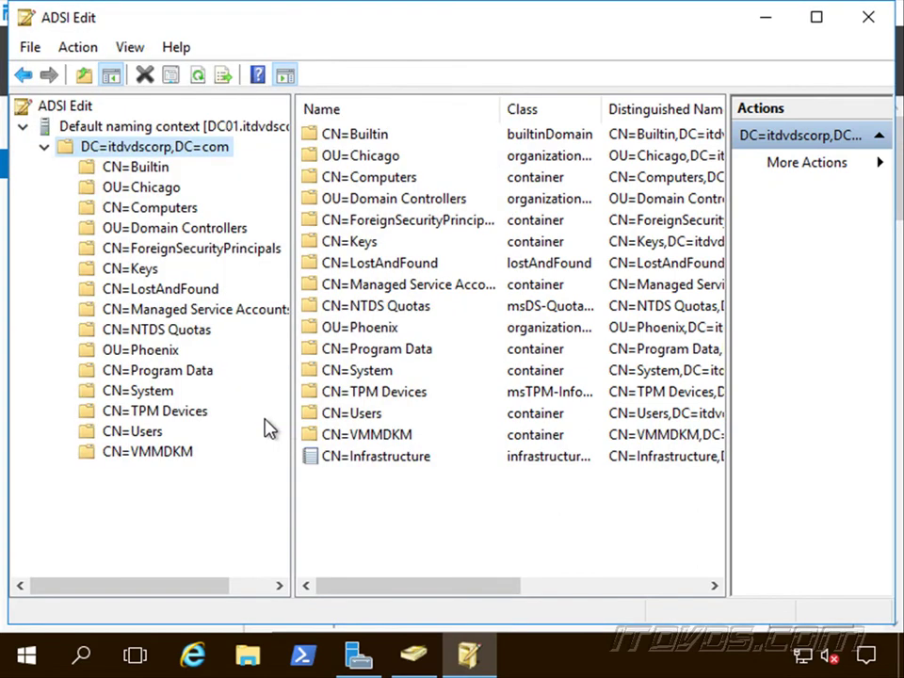
- Open the advanced security settings of the CN=VMMDKM container
click(146, 453)
right_click(150, 453)
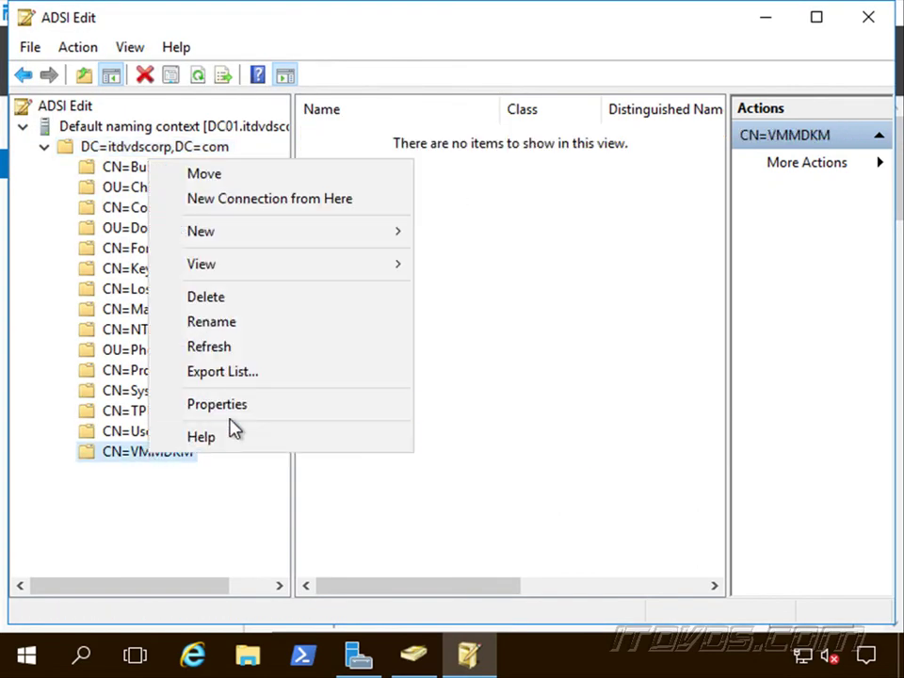
click(243, 405)
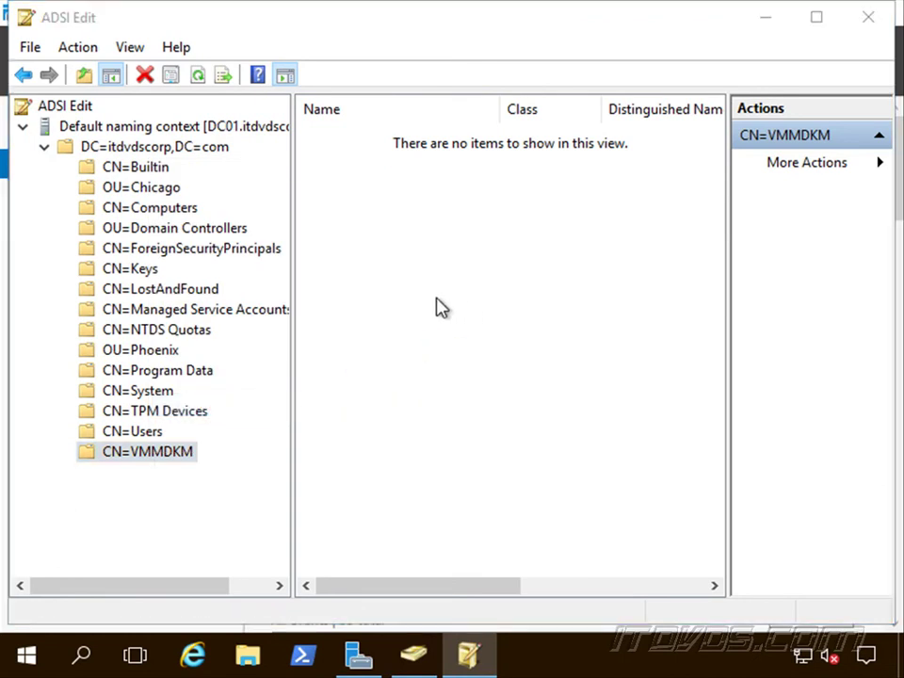
click(362, 111)
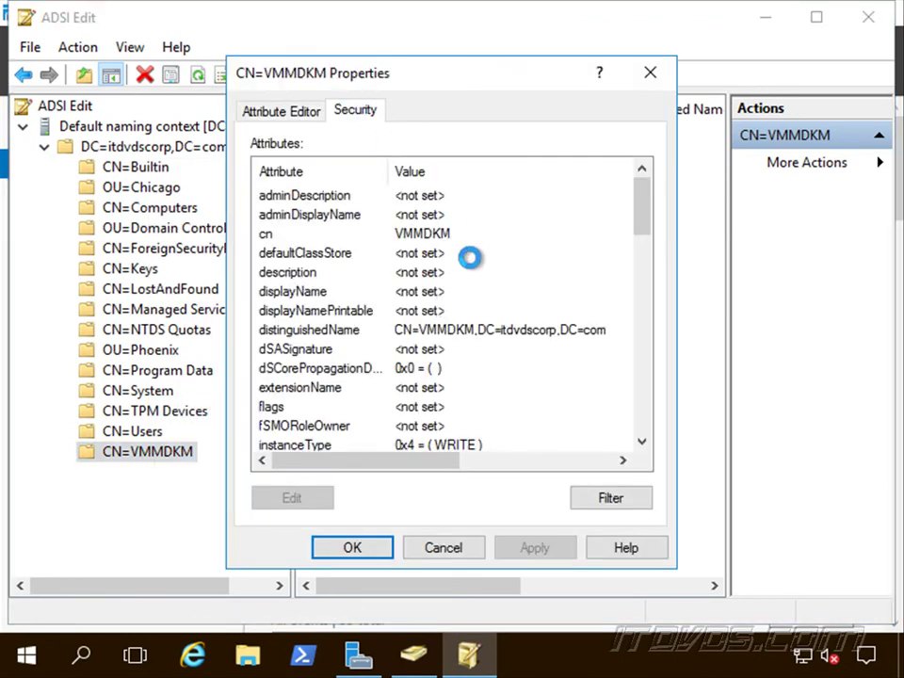
click(607, 465)
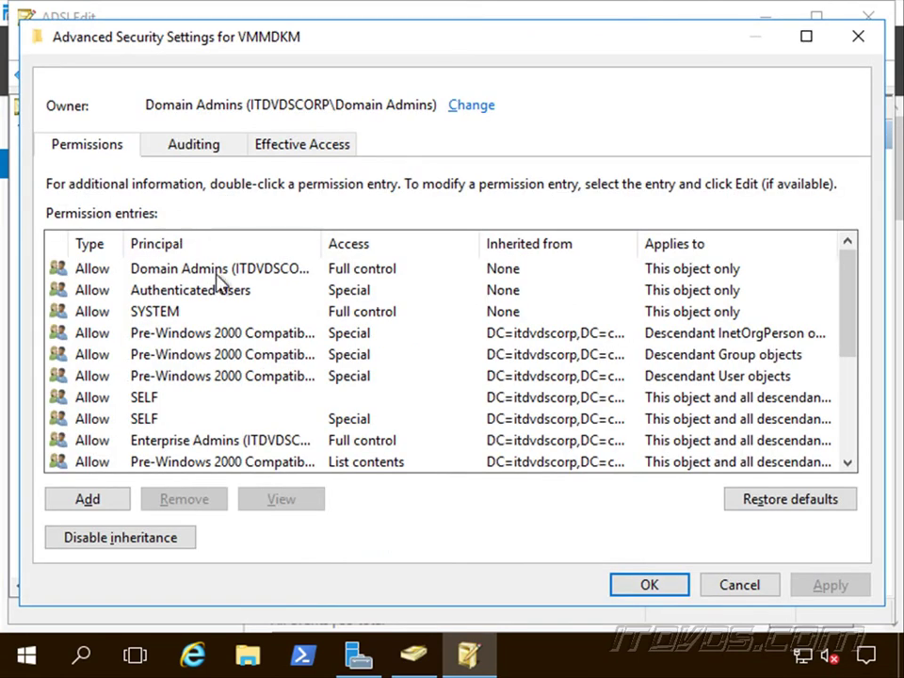
- Make the Domain Admins permission entry on VMMDKM apply to this object and all descendant objects
click(216, 273)
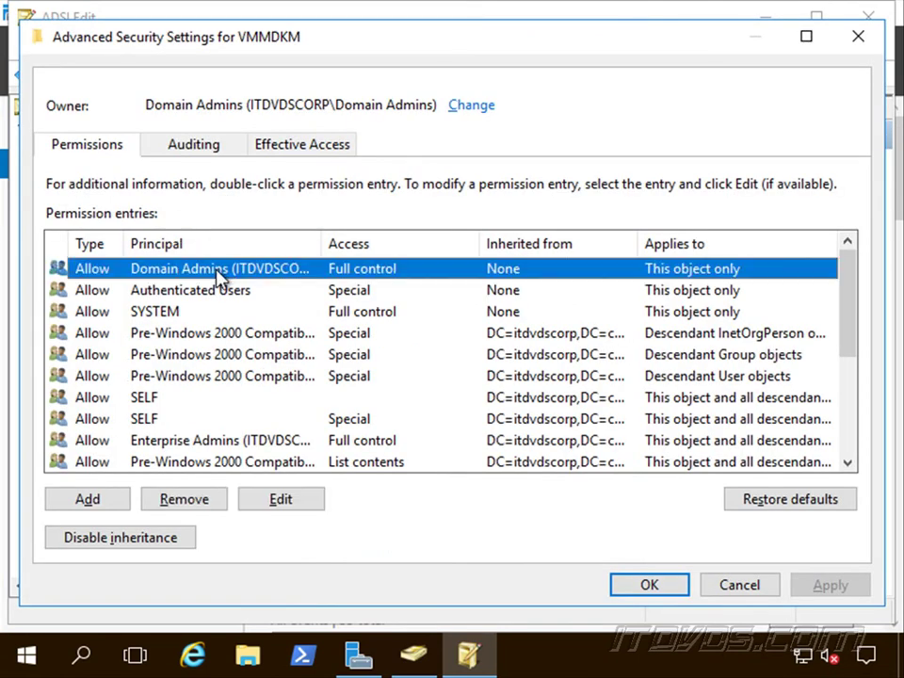
click(303, 502)
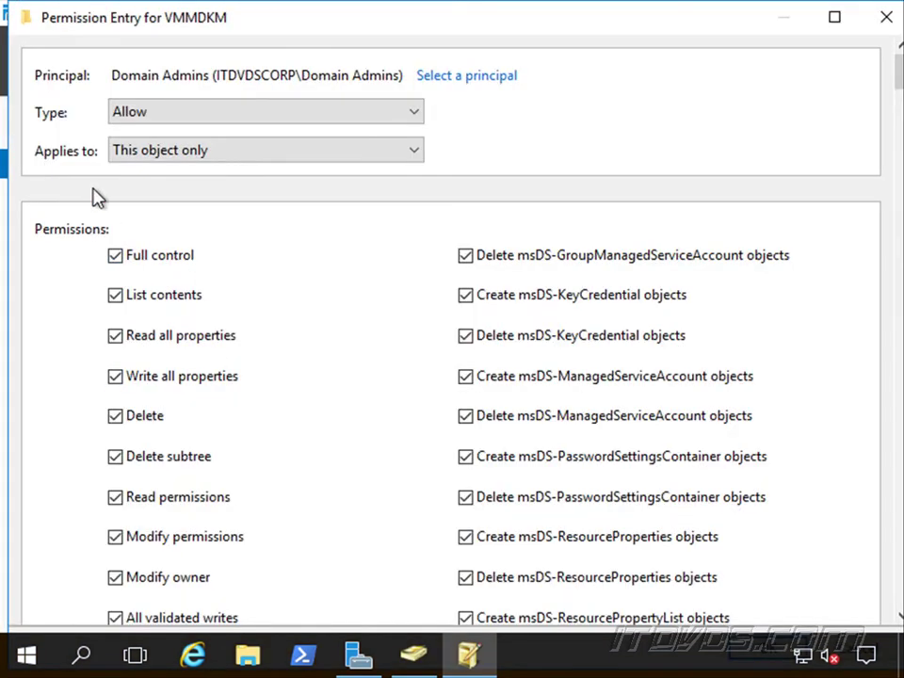
click(250, 153)
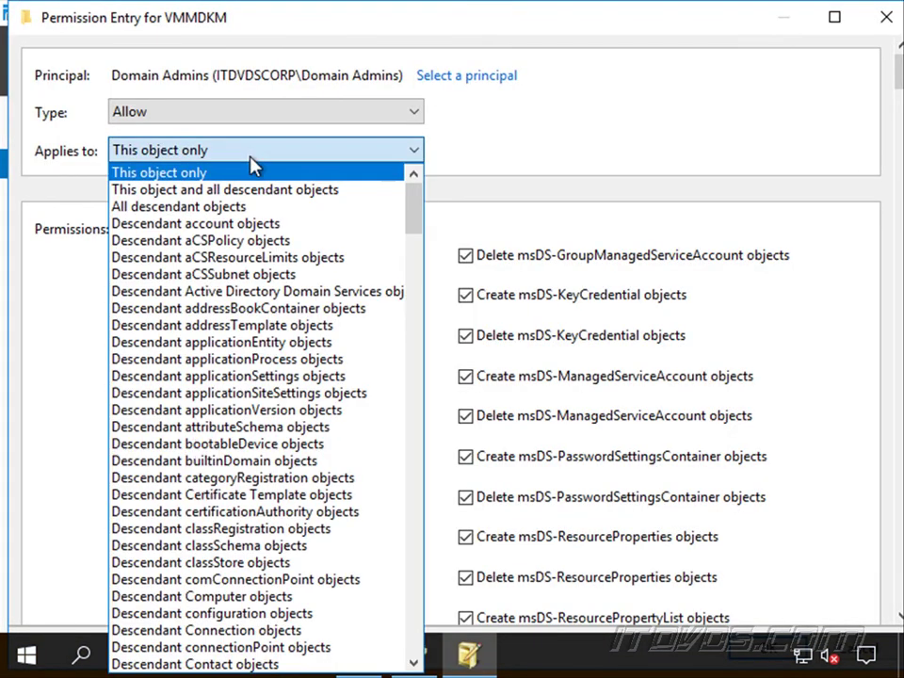
click(309, 190)
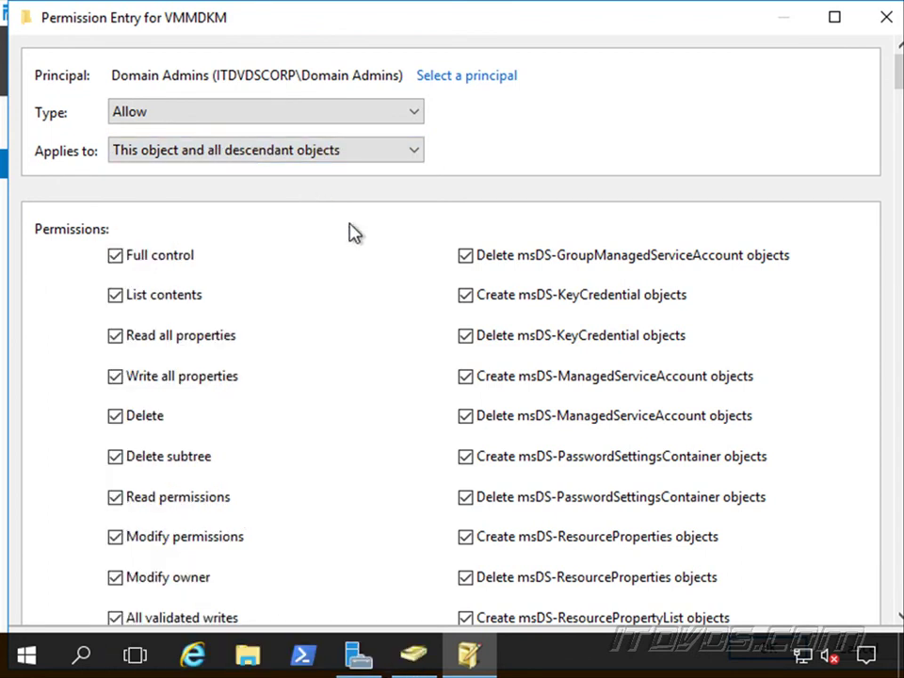
click(834, 18)
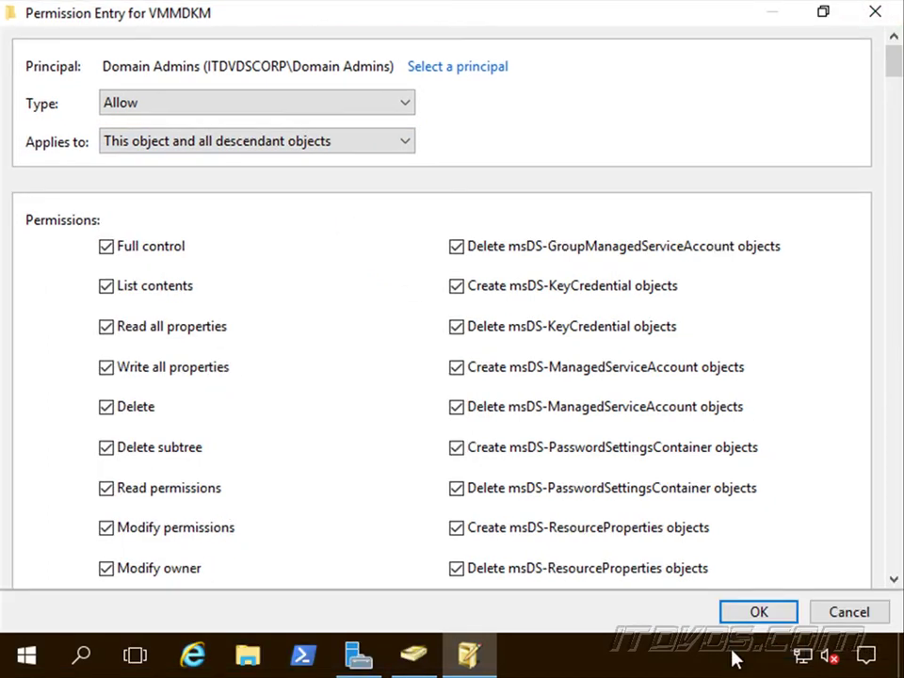
click(771, 610)
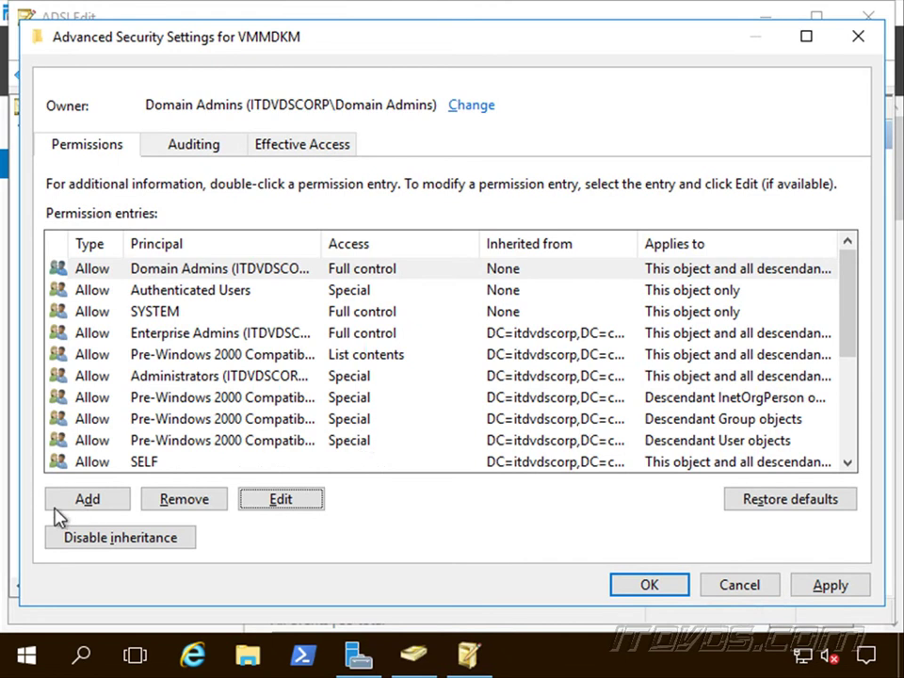
- Add a permission entry on the VMMDKM container with the VMMService account as its principal
click(85, 499)
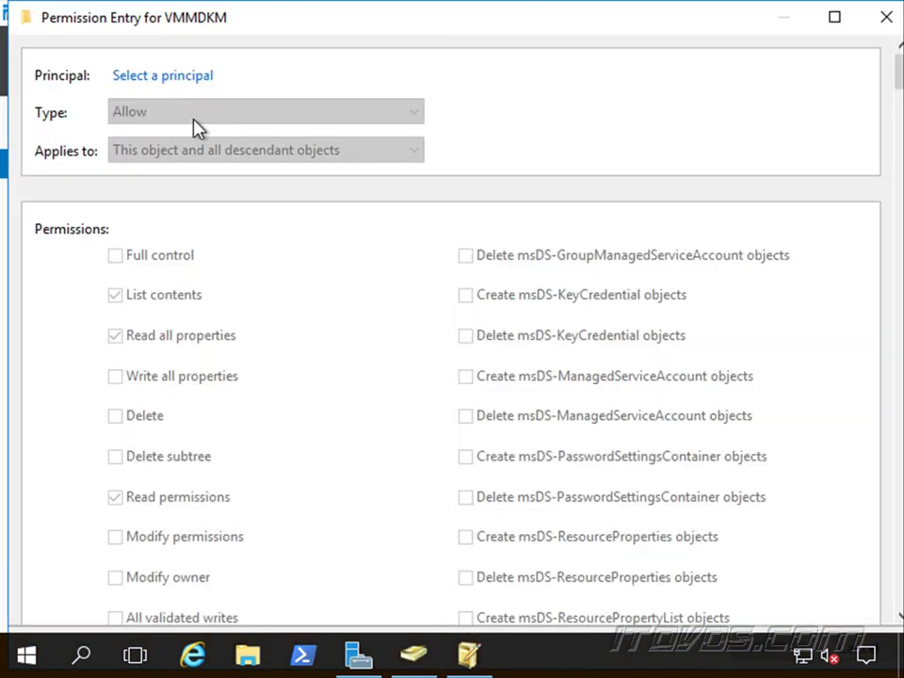
click(188, 77)
text(vmmservice)
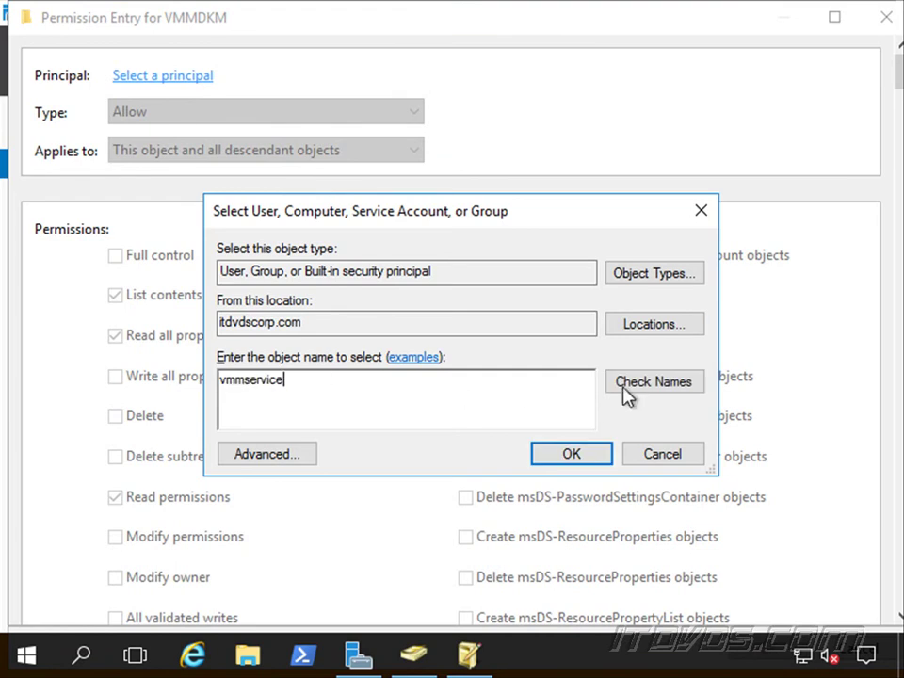
click(672, 393)
click(586, 457)
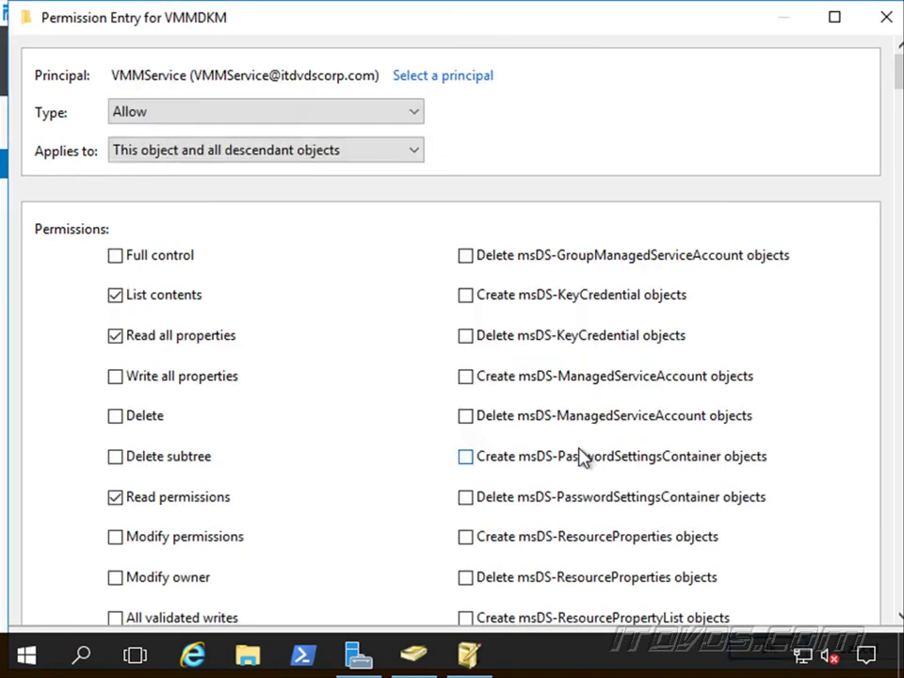
- Grant VMMService full control over this object and all descendant objects, and save the VMMDKM security settings
click(116, 256)
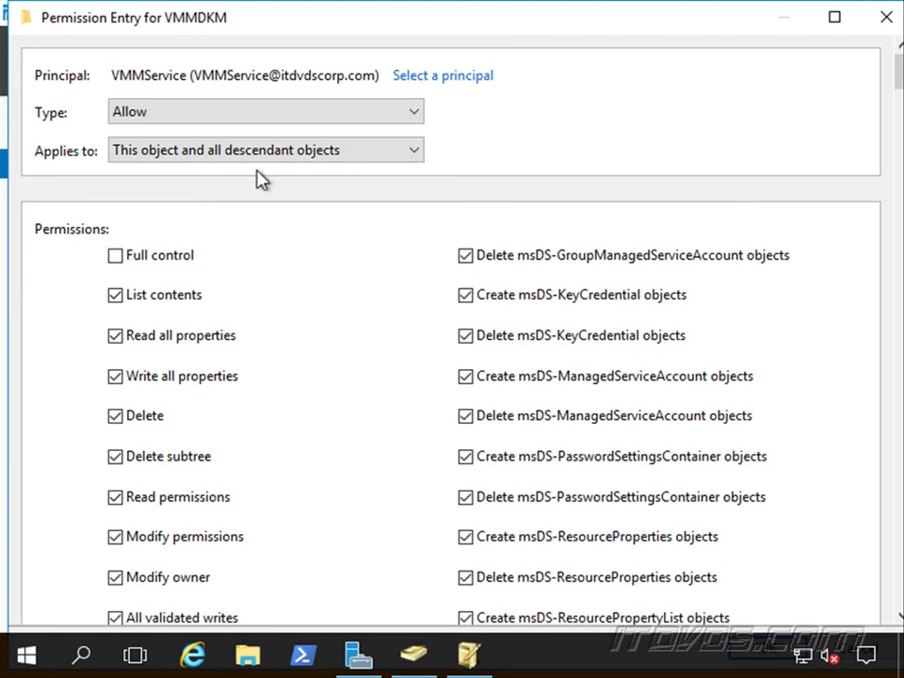
click(128, 258)
click(167, 155)
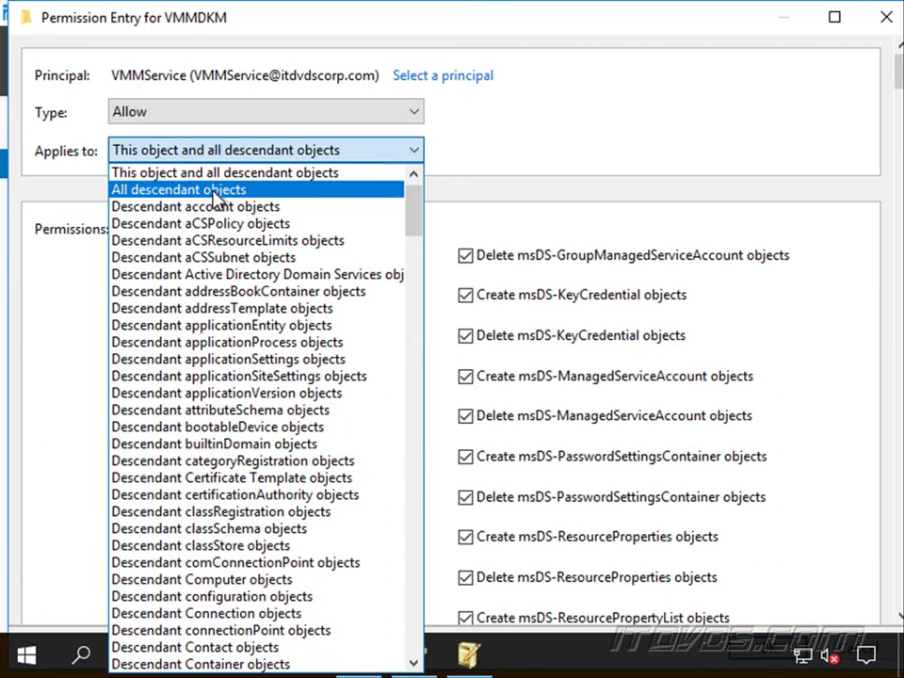
click(273, 173)
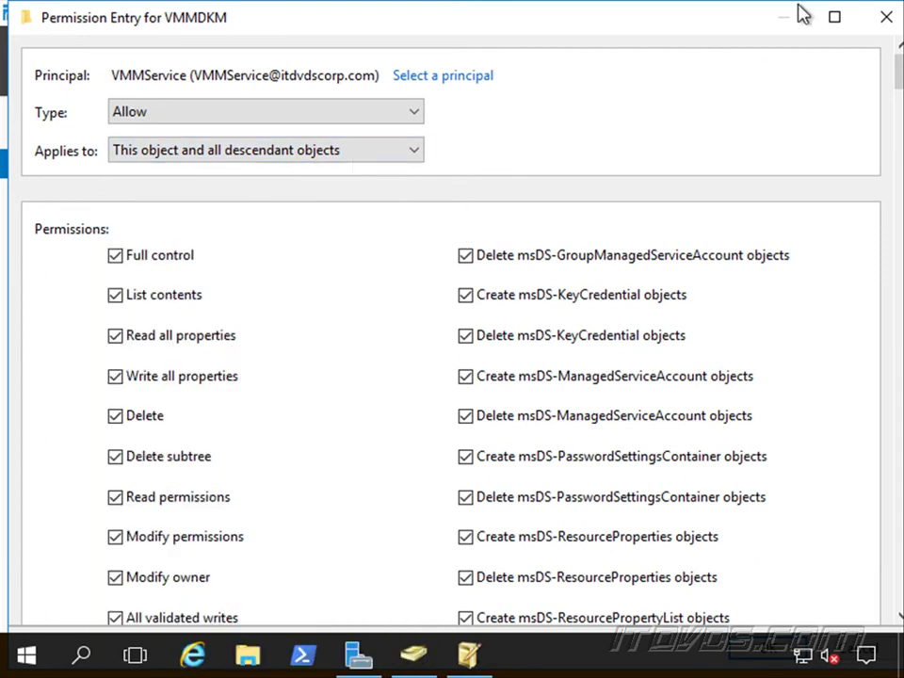
click(833, 17)
click(758, 612)
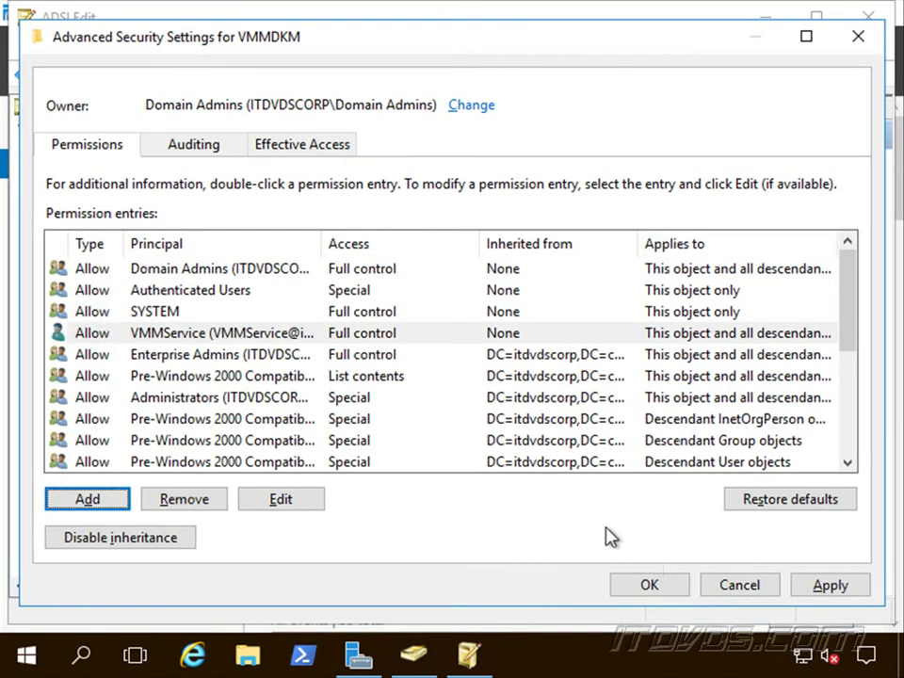
click(647, 585)
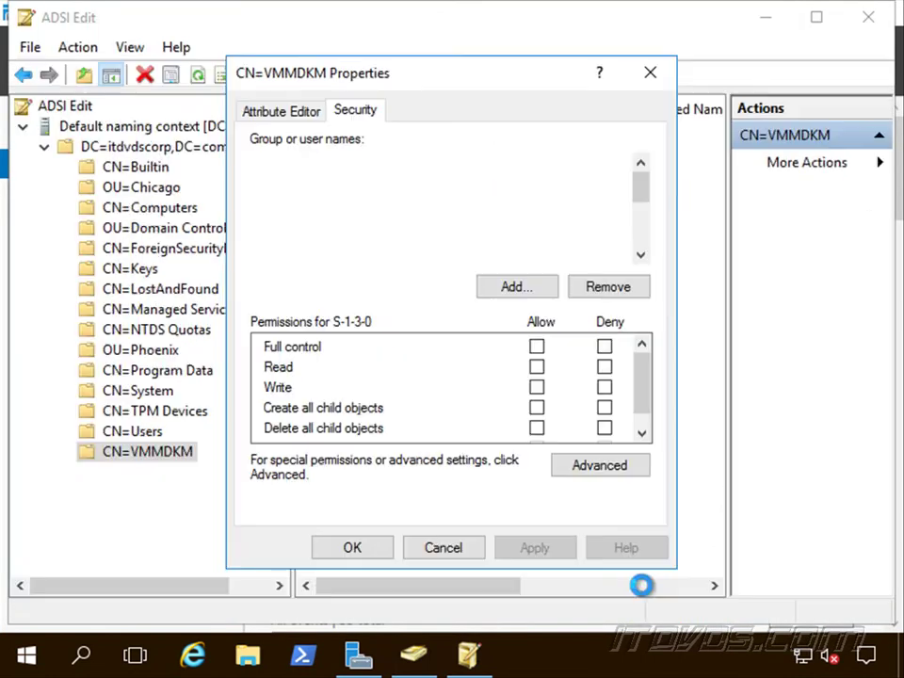
- Open the value of the VMMDKM container's distinguishedName attribute for viewing
click(287, 112)
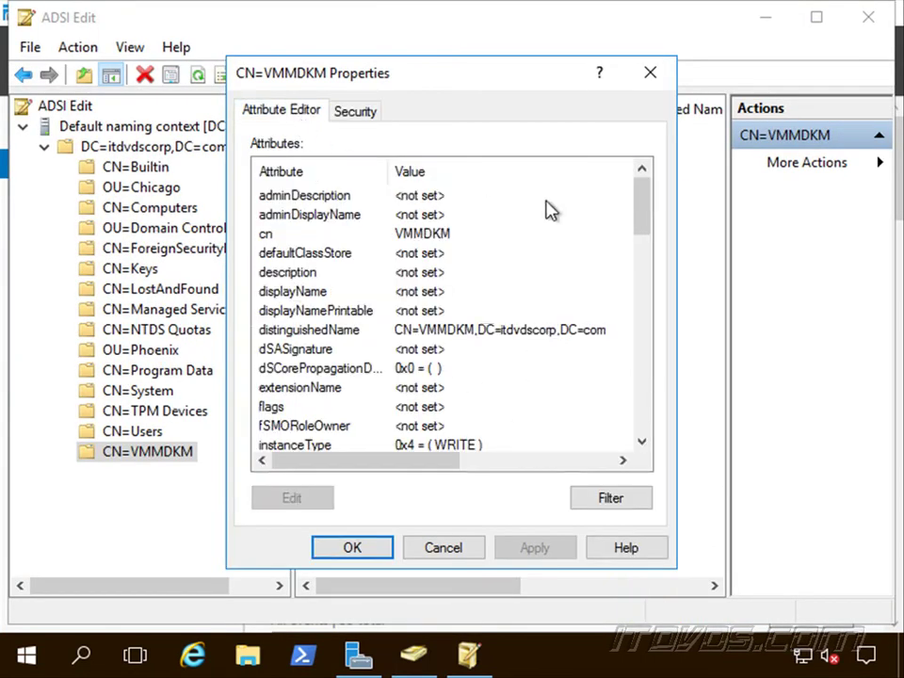
drag(641, 237, 641, 256)
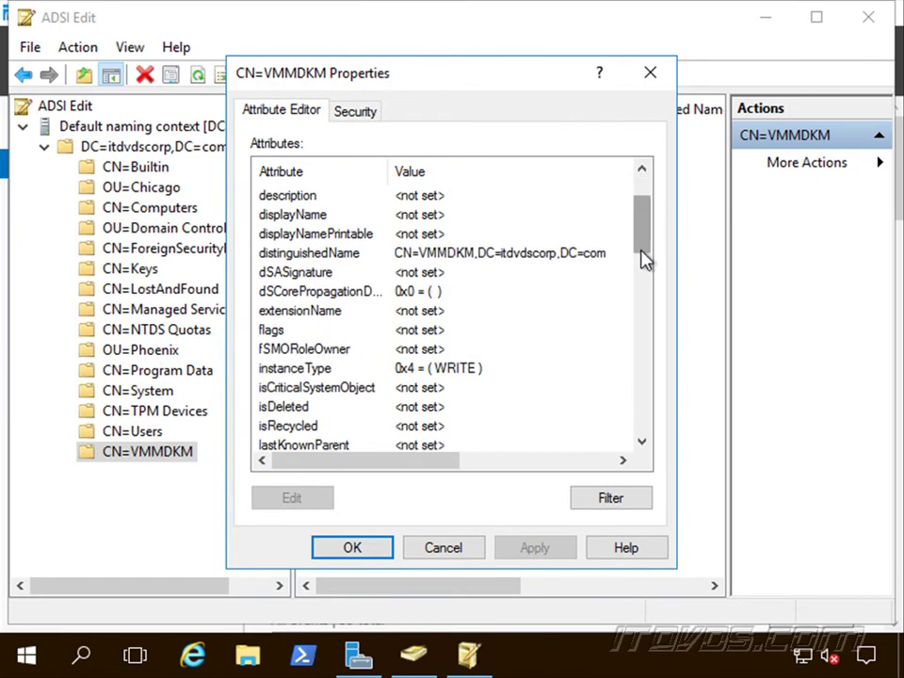
click(346, 255)
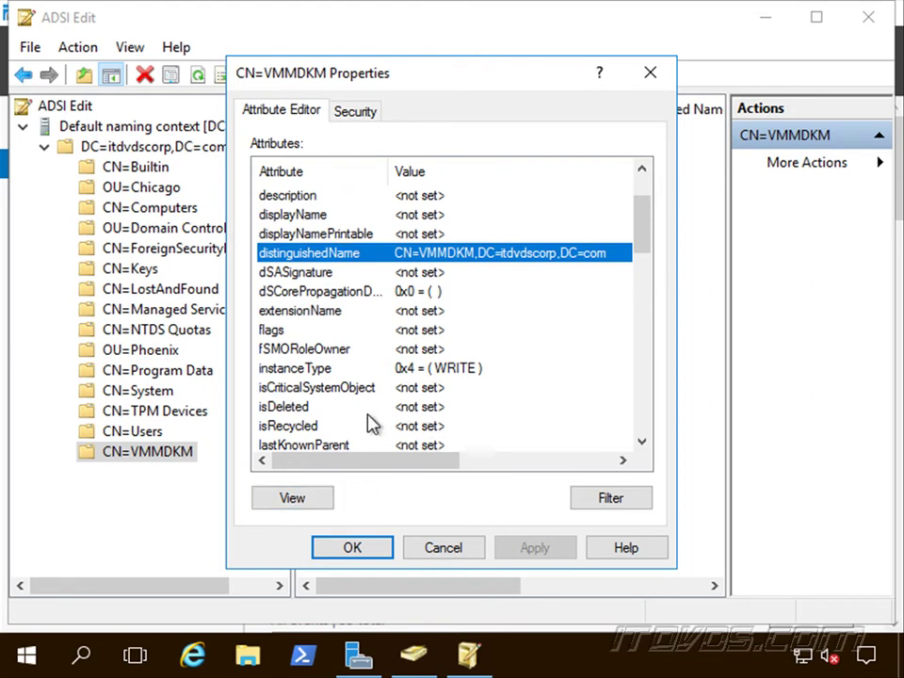
click(313, 501)
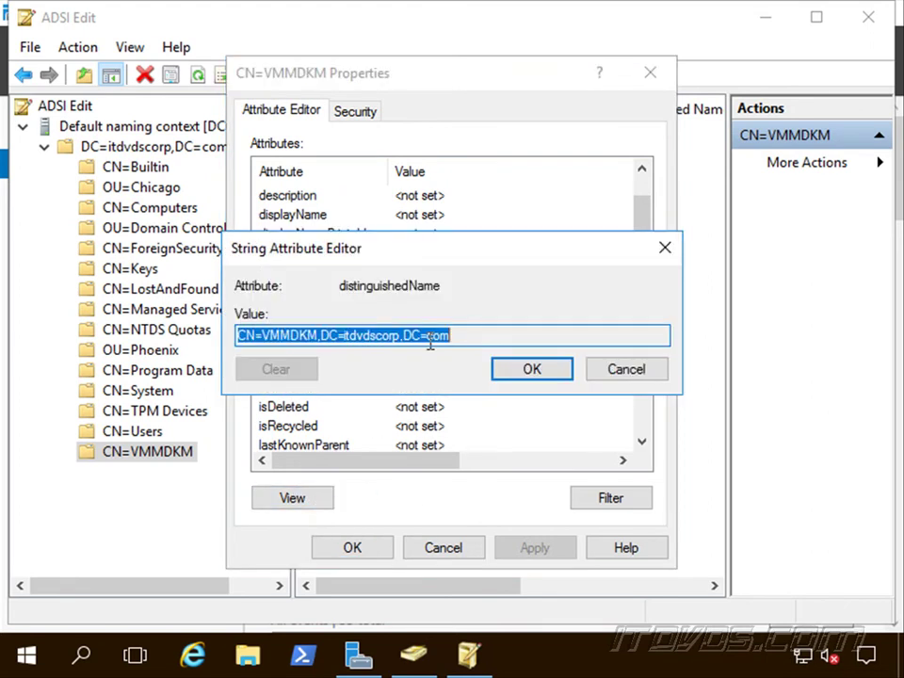
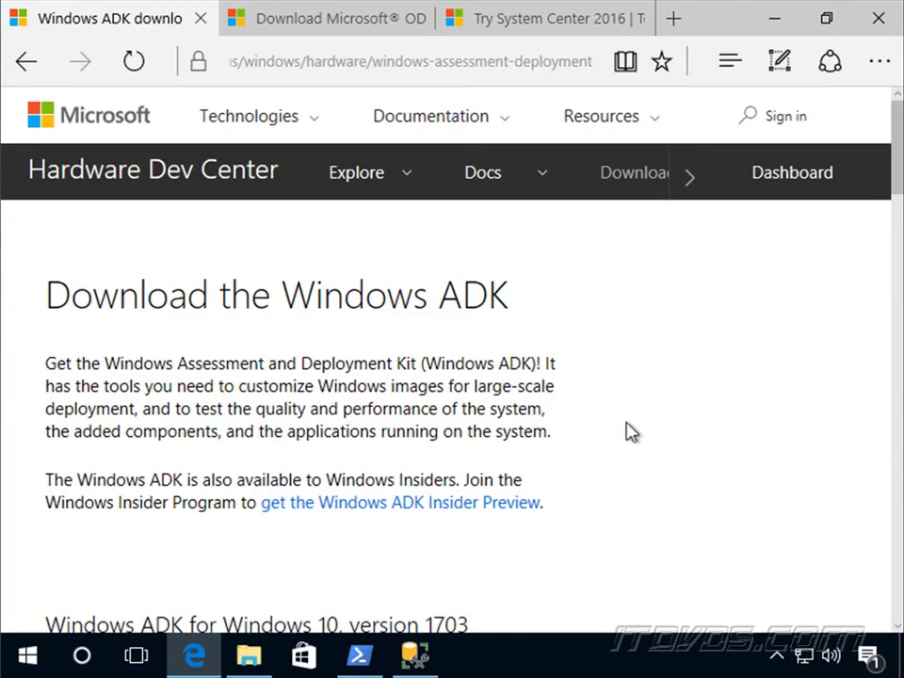
- In Microsoft Edge, examine the Windows ADK download page and the Windows 10 ADK versions it offers
scroll(574, 403, down, 1)
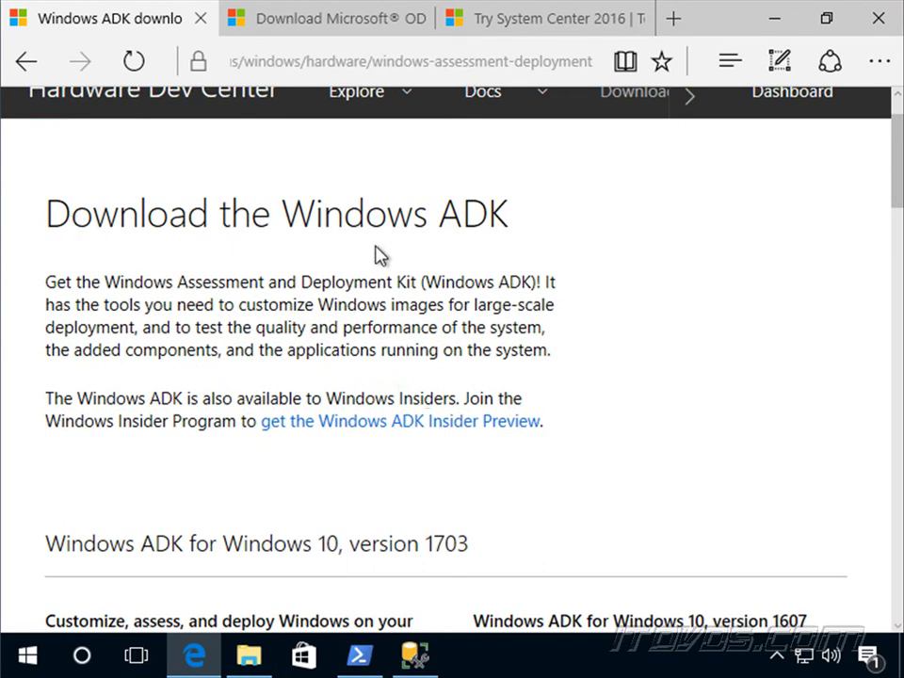
scroll(497, 280, down, 2)
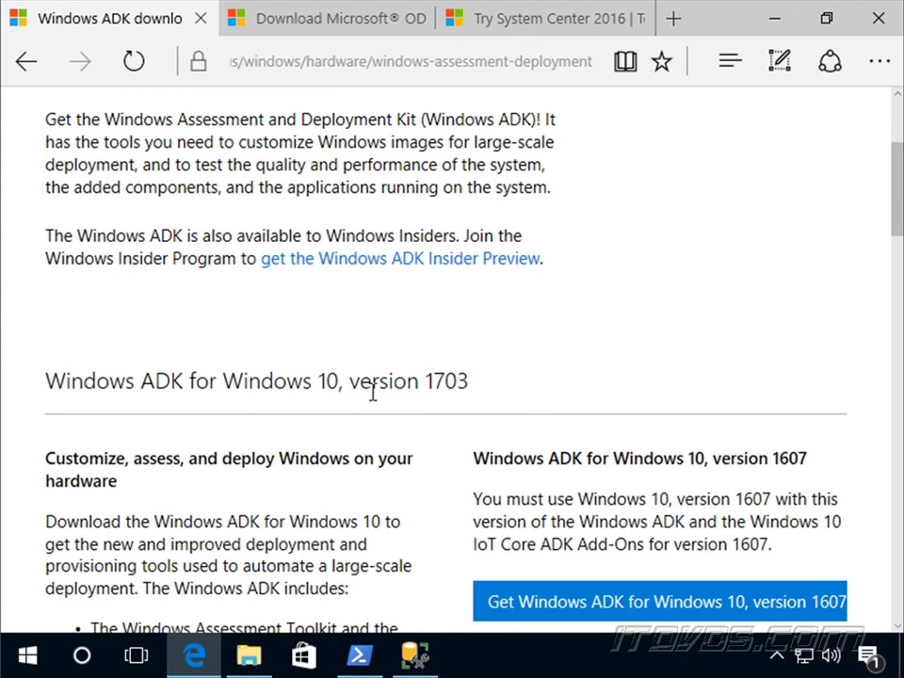
scroll(377, 395, down, 2)
scroll(448, 256, down, 2)
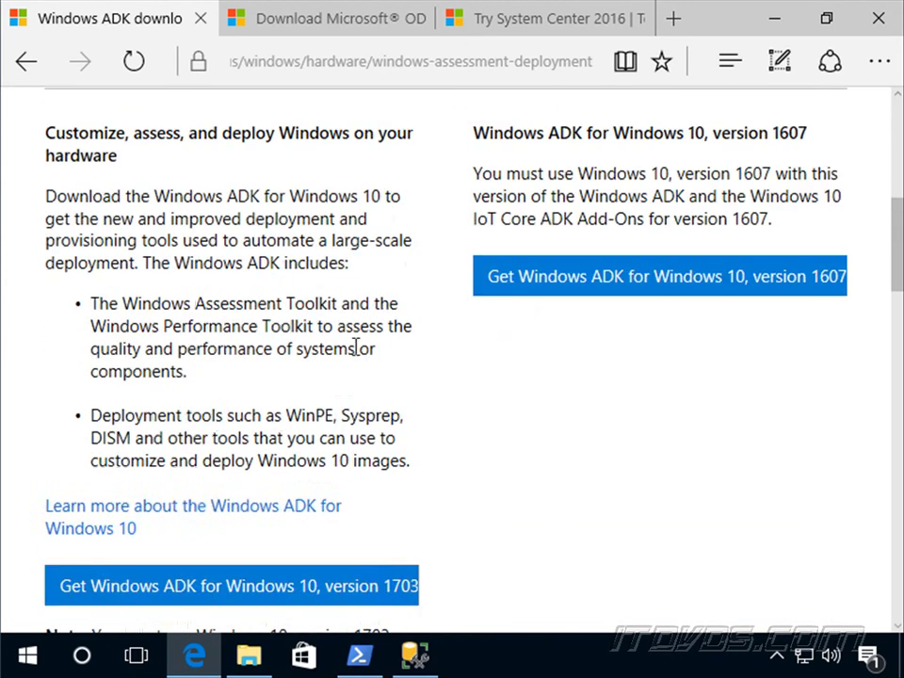
scroll(485, 504, up, 6)
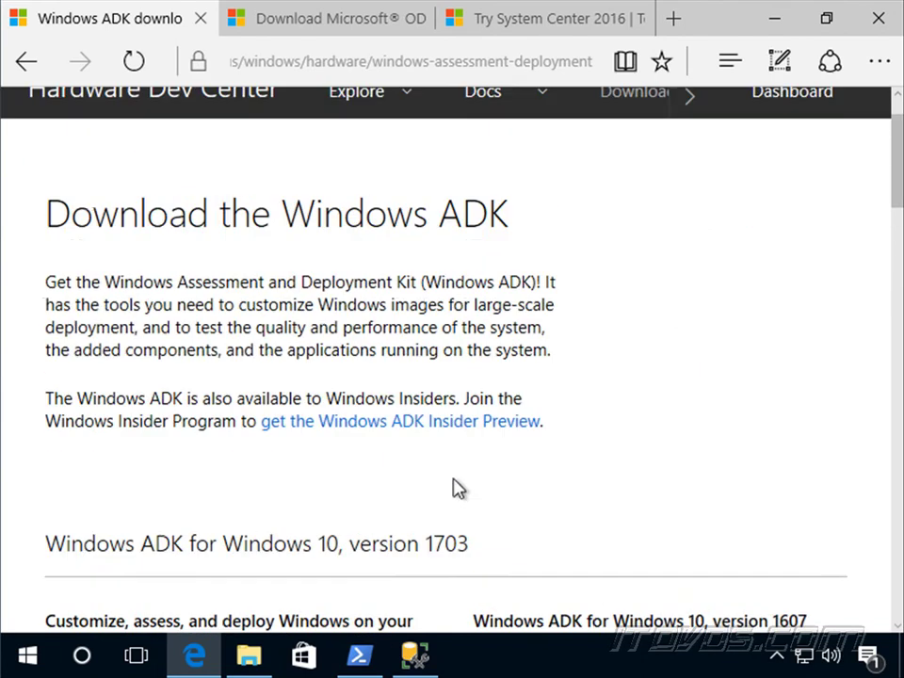
scroll(459, 487, up, 1)
- Examine the ODBC Driver 11 for SQL Server download pages and the SQL Server 2014 Feature Pack install instructions
click(381, 26)
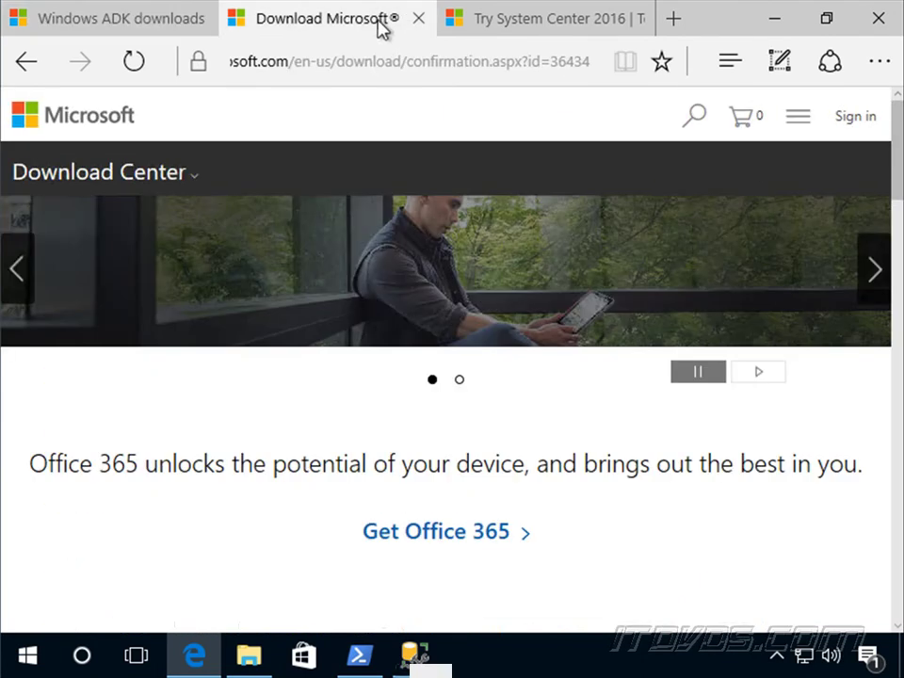
scroll(457, 400, down, 5)
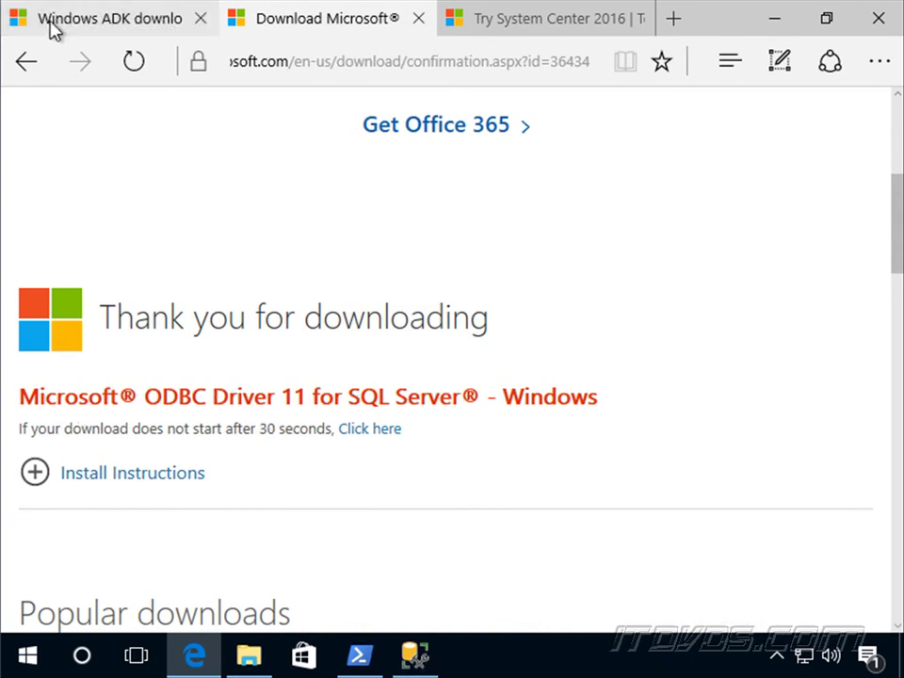
click(25, 66)
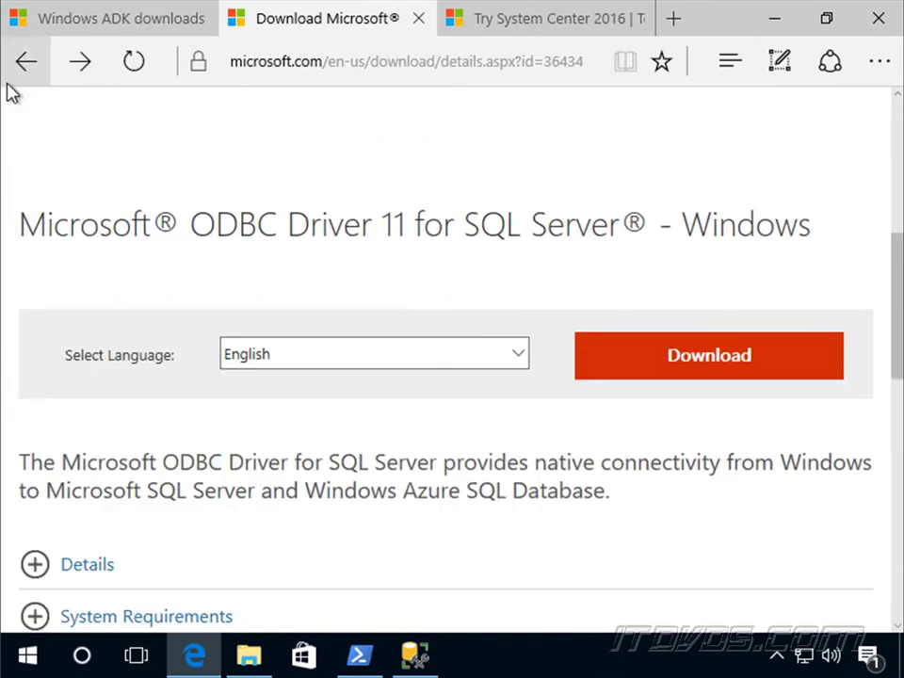
click(26, 62)
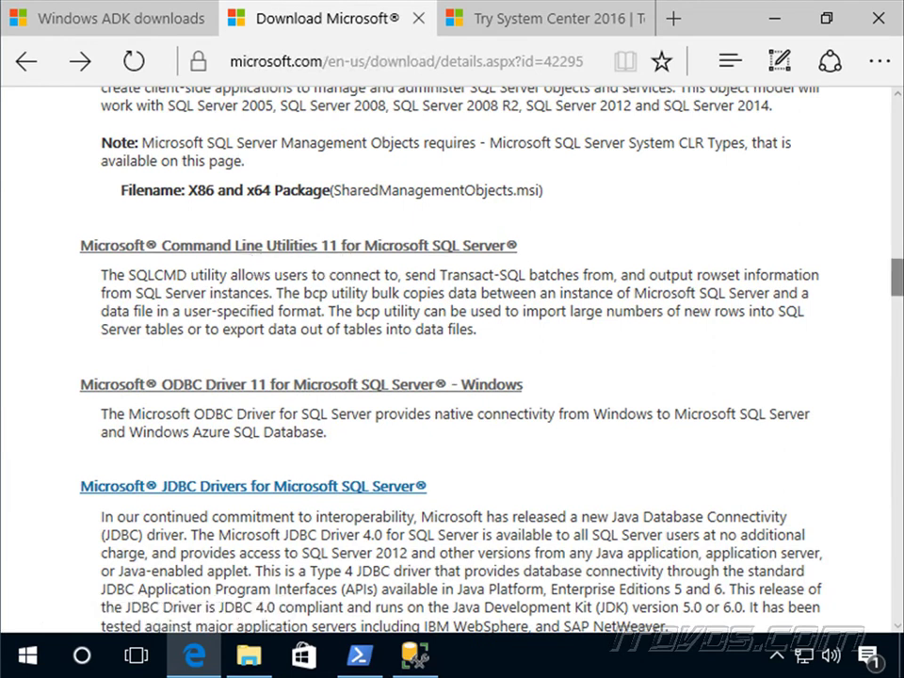
drag(890, 283, 896, 160)
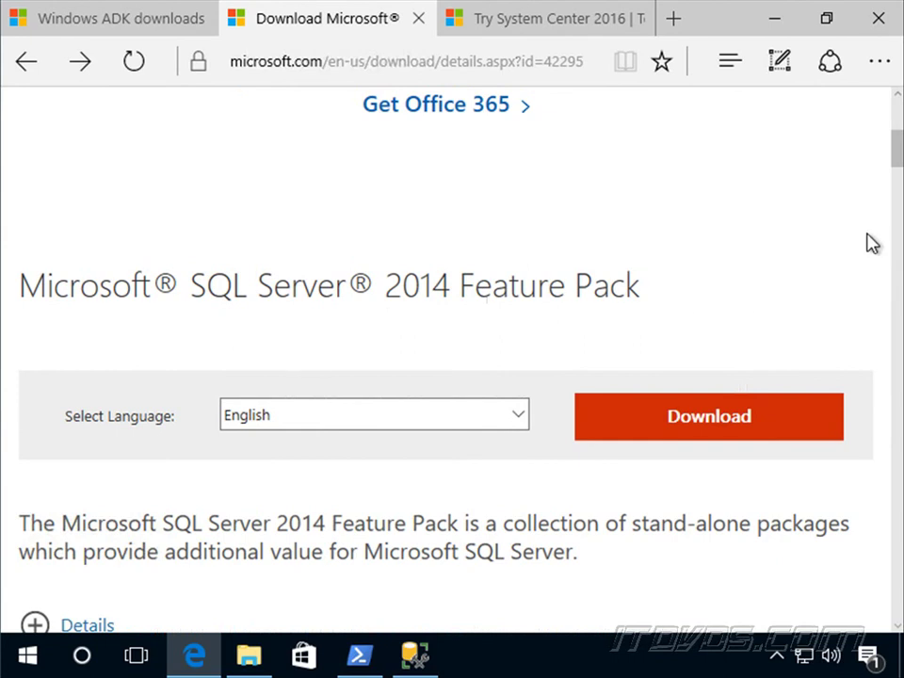
drag(895, 146, 897, 185)
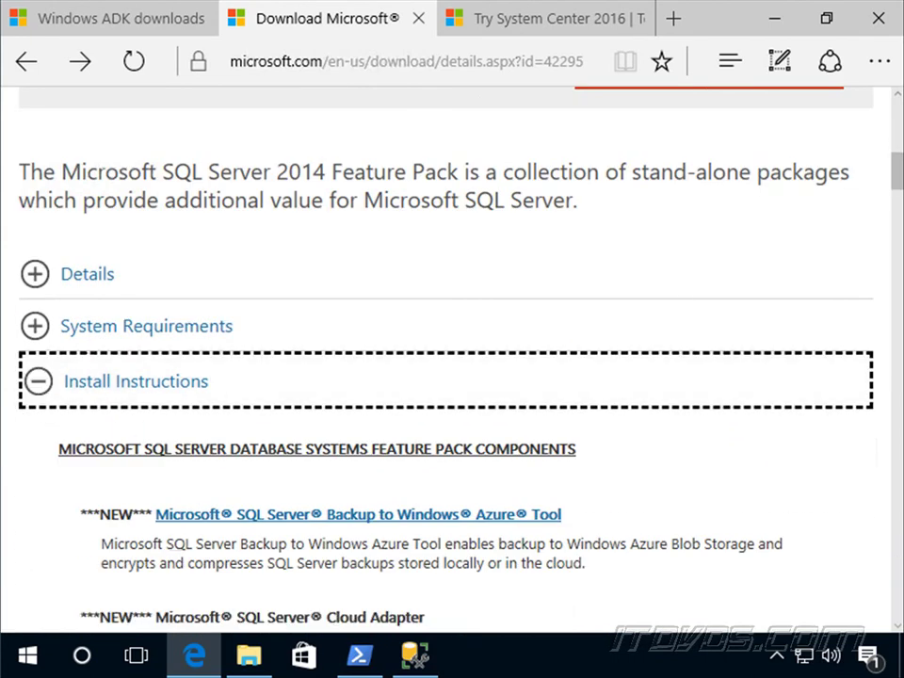
scroll(357, 346, down, 15)
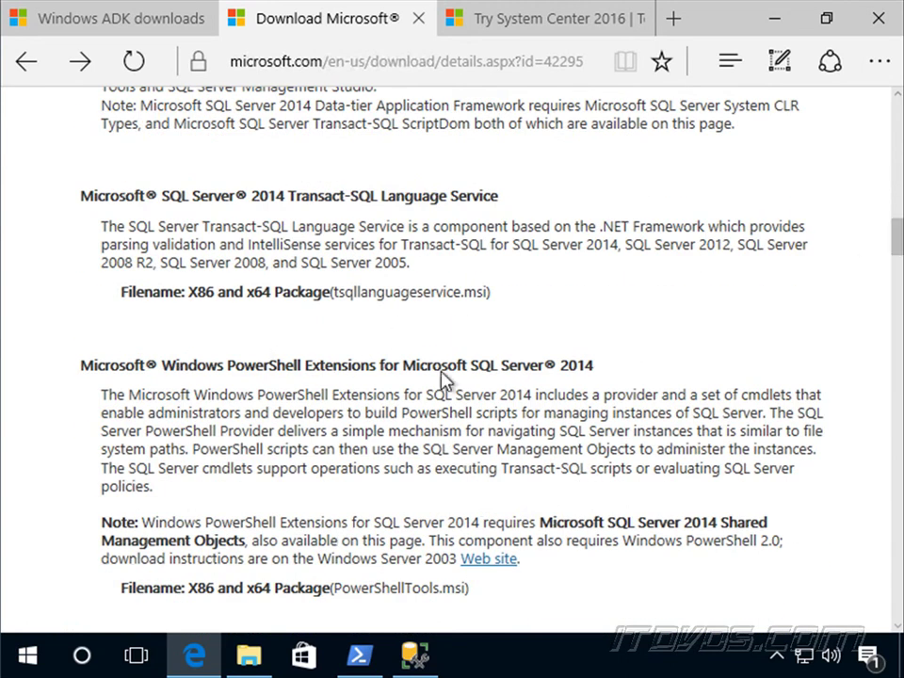
mouse_move(898, 245)
mouse_down()
mouse_move(894, 302)
mouse_move(896, 239)
mouse_up()
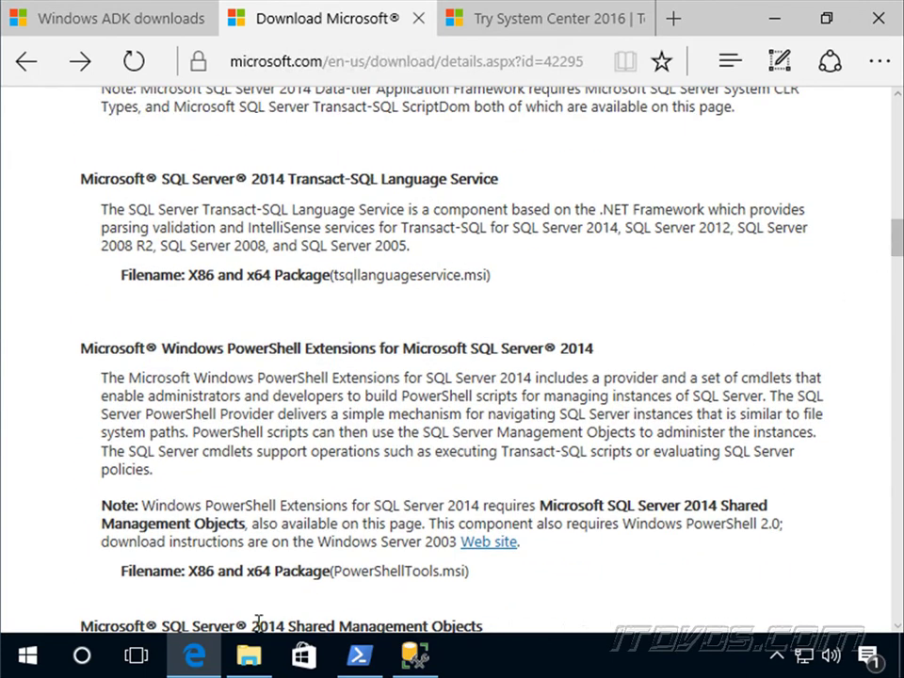
- View scvmm01's Installers folder in File Explorer, and list the contents of c:\Installers in SCVMM01's command prompt
click(248, 655)
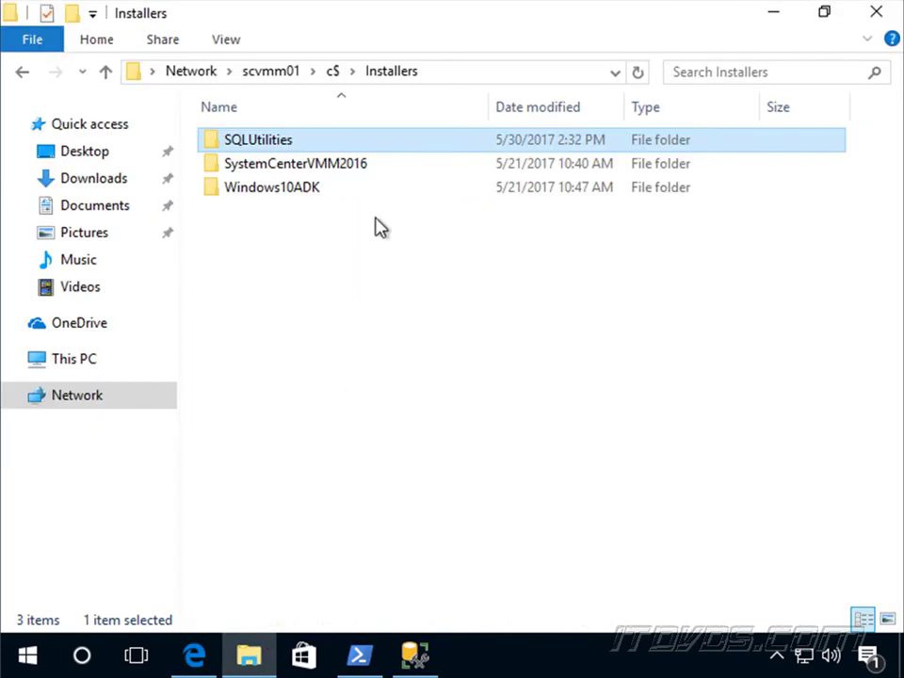
click(452, 73)
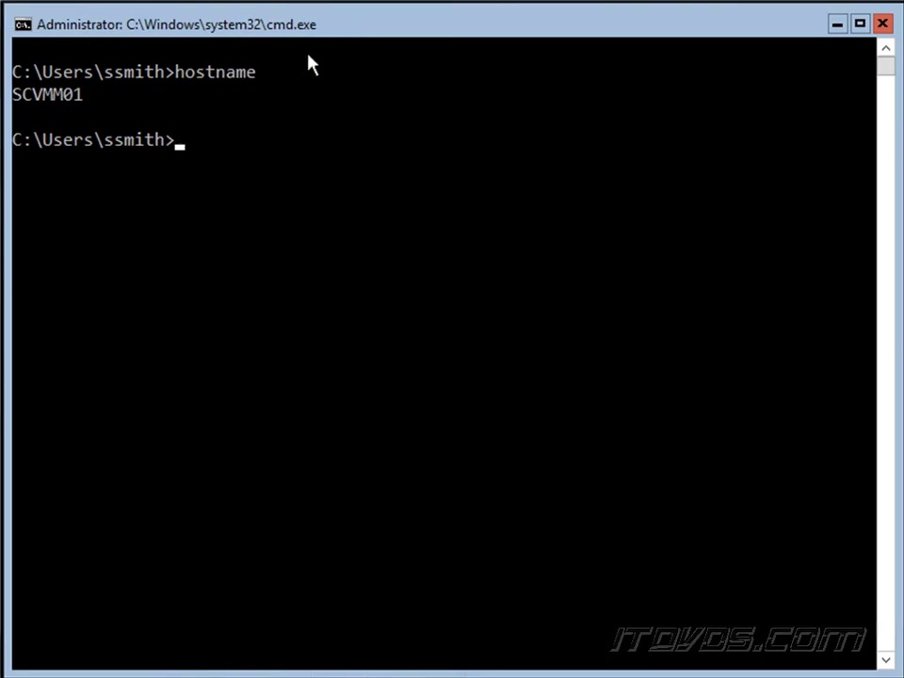
text(d c:\Installers)
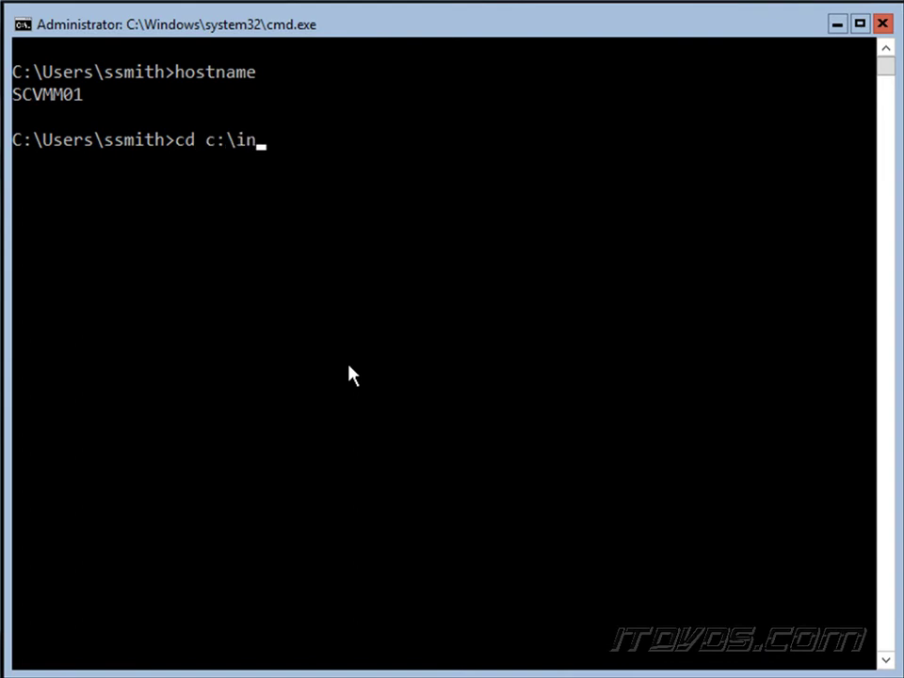
key(Return)
text(d)
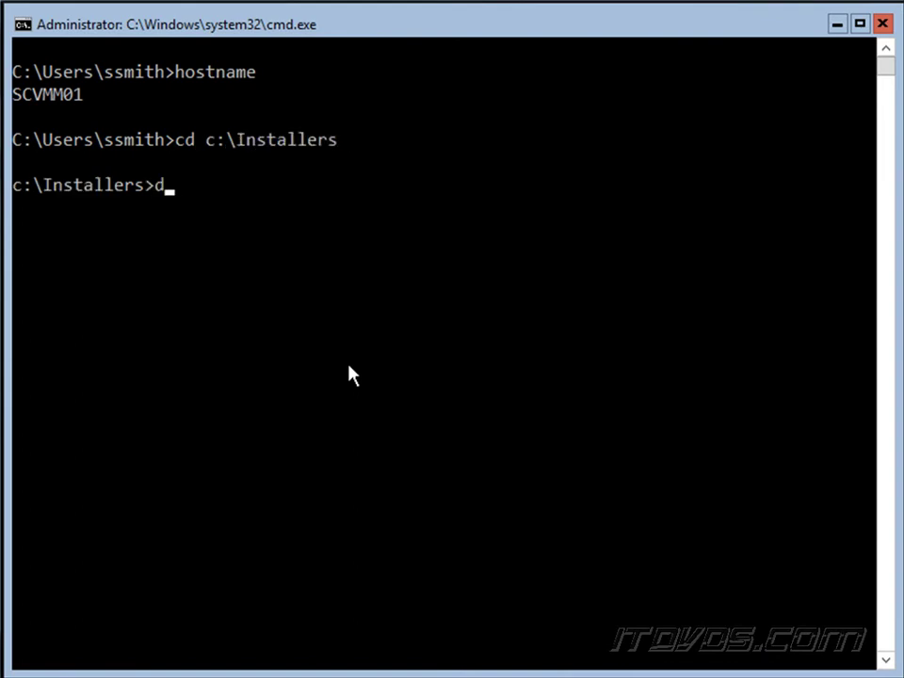
text(ir)
key(Return)
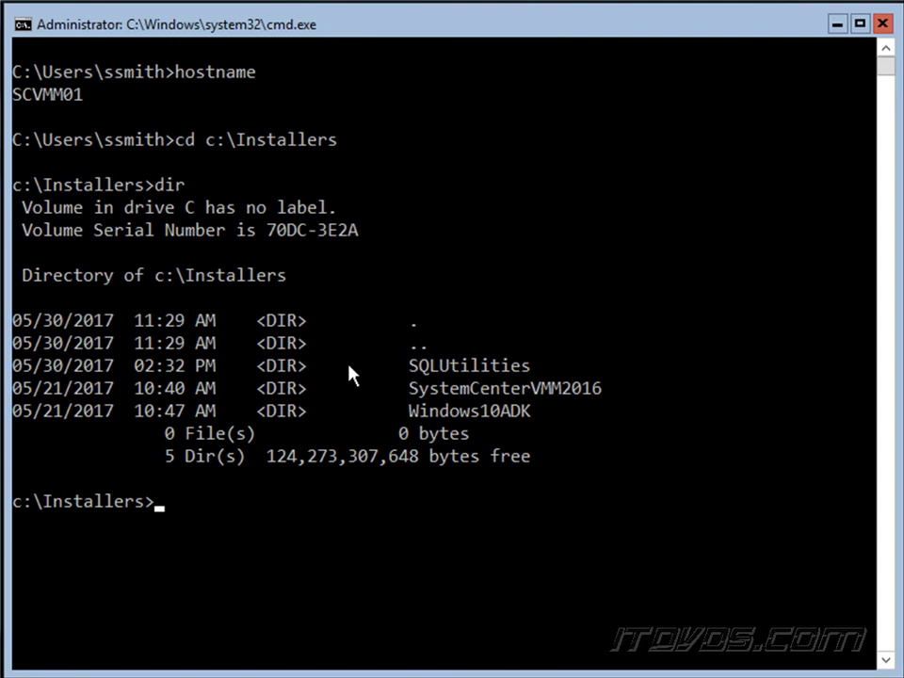
- Change to the SQLUtilities folder inside c:\Installers and list its files
text(cd s)
key(Tab)
key(Return)
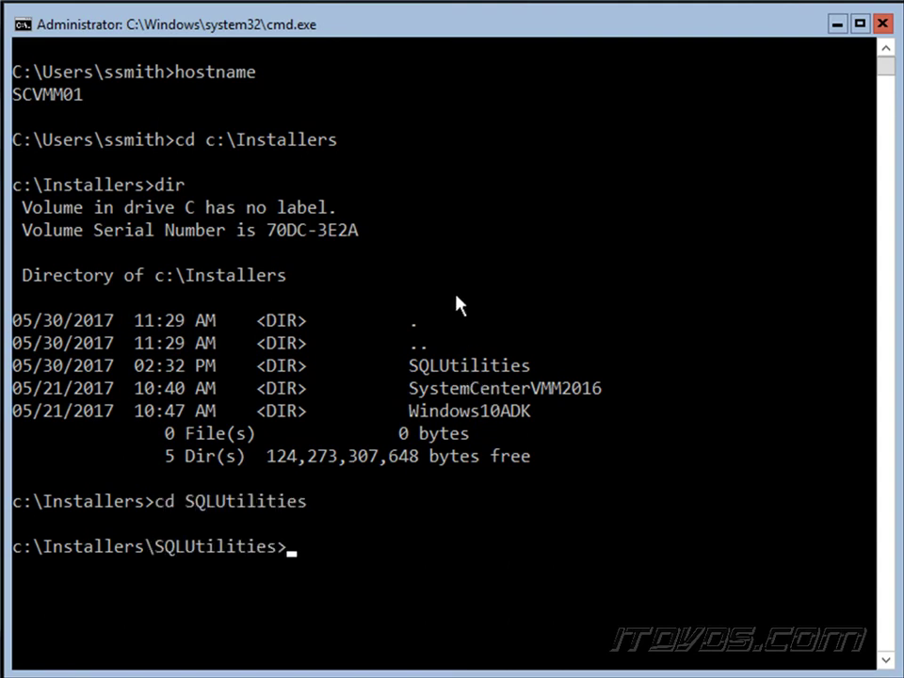
text(dir)
key(Return)
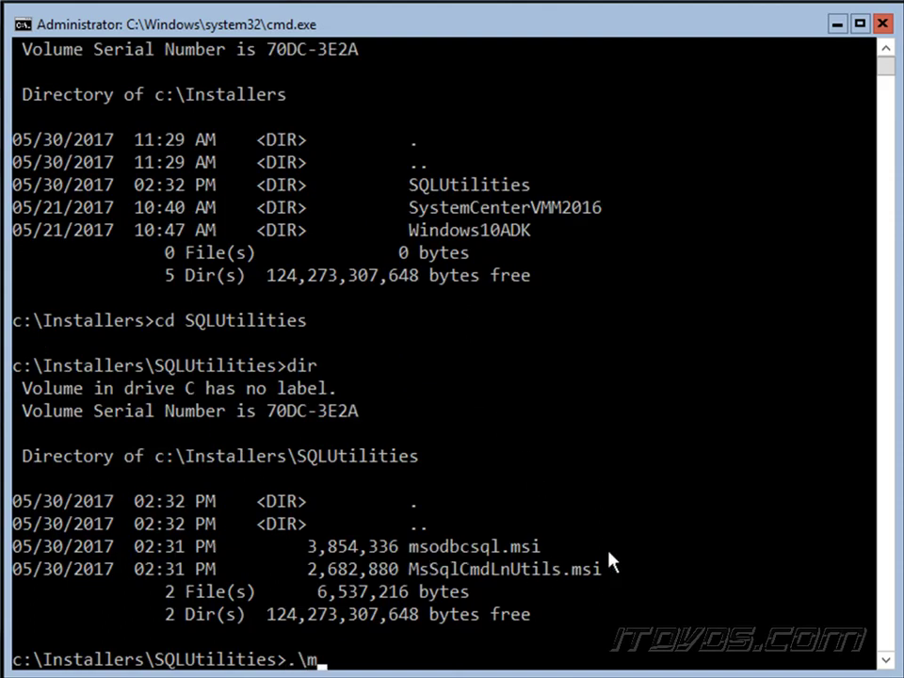
- Install ODBC Driver 11 for SQL Server from msodbcsql.msi, accepting the license terms and keeping the default feature selection
text(.\mso)
key(Tab)
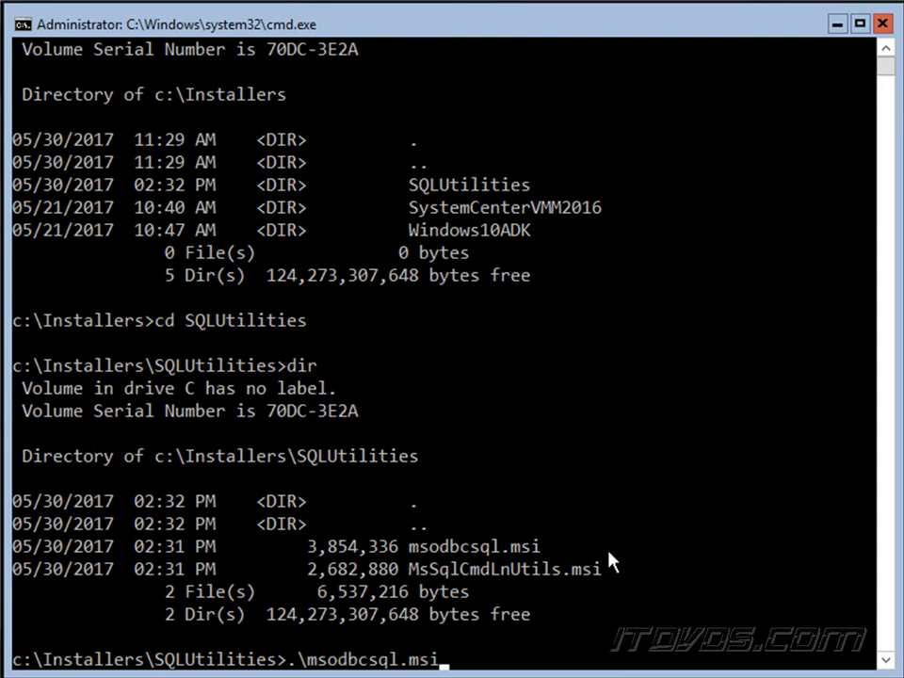
key(Return)
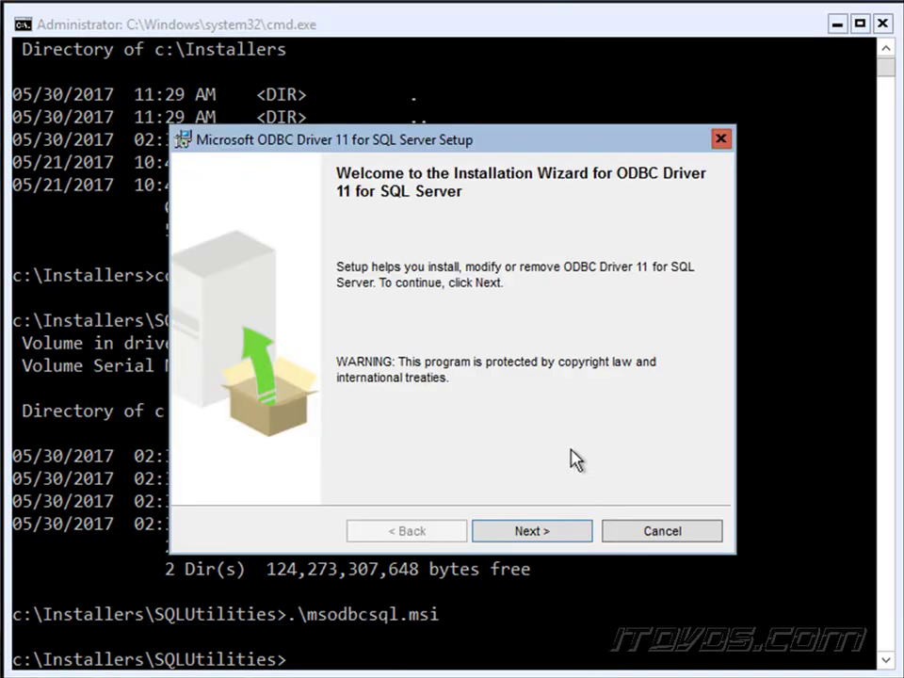
click(555, 533)
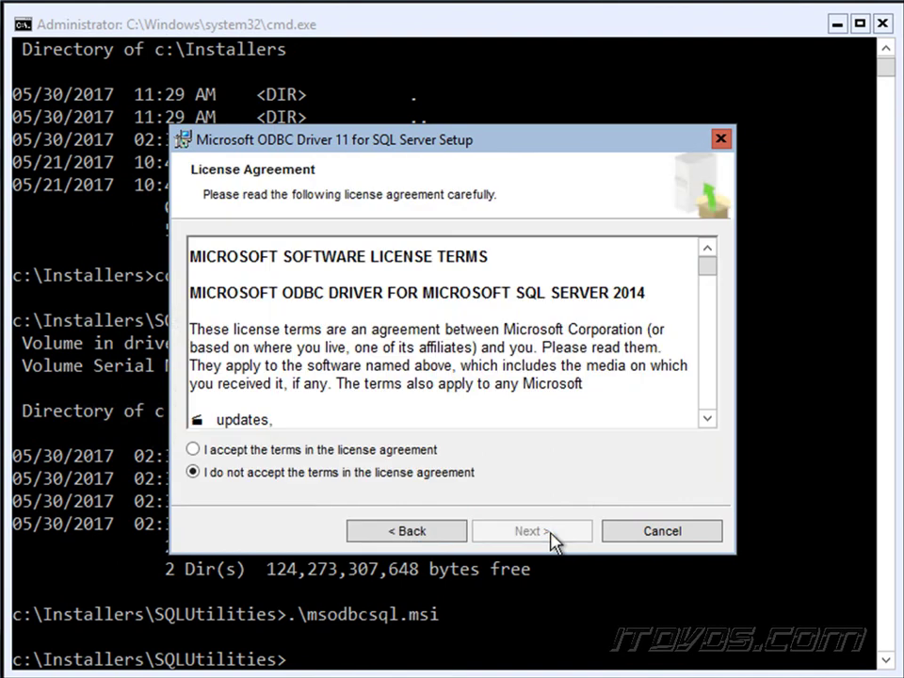
click(361, 452)
click(551, 534)
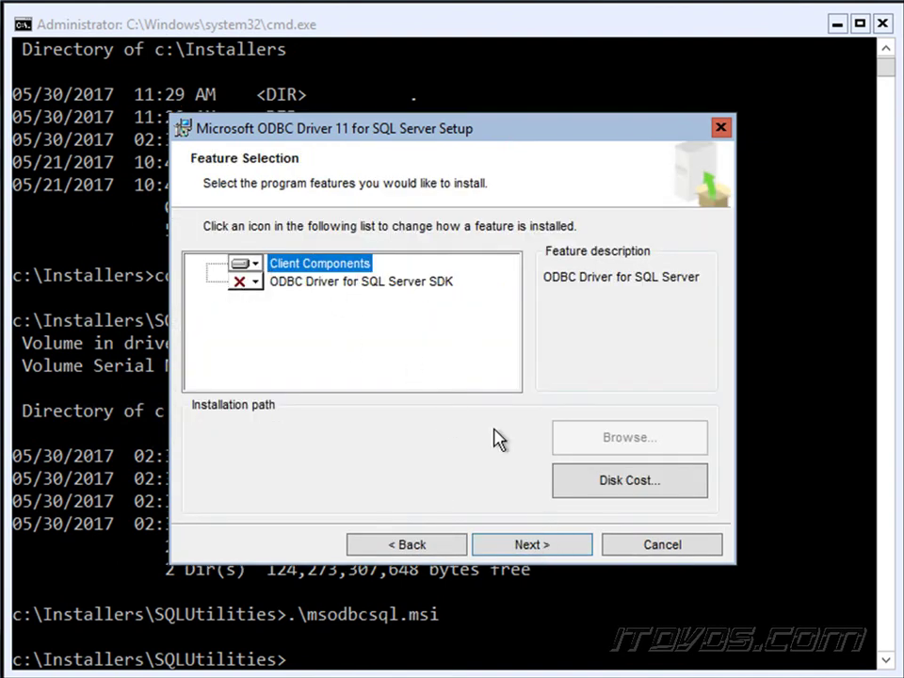
click(567, 553)
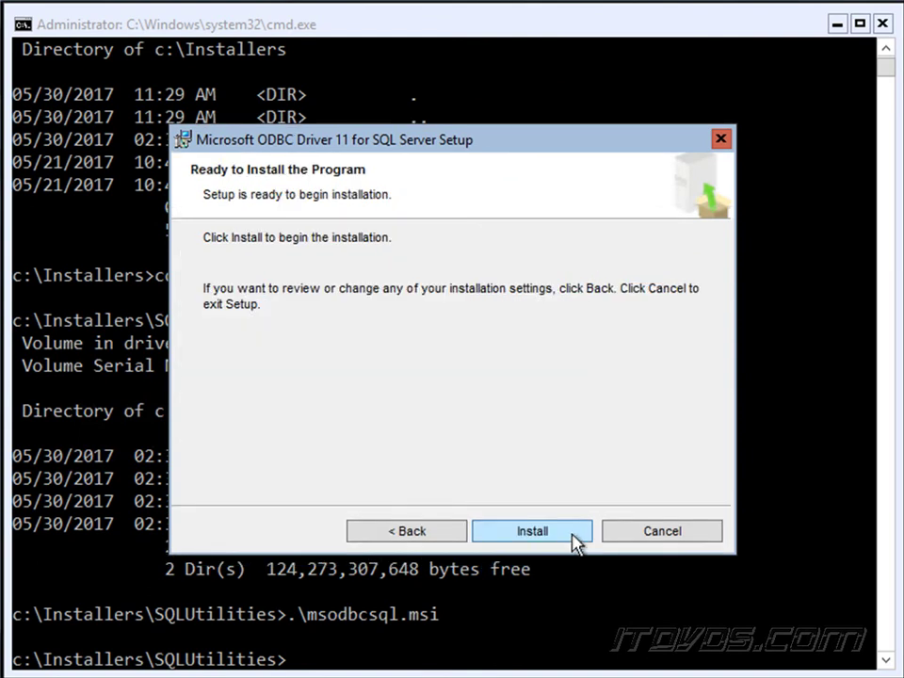
click(568, 539)
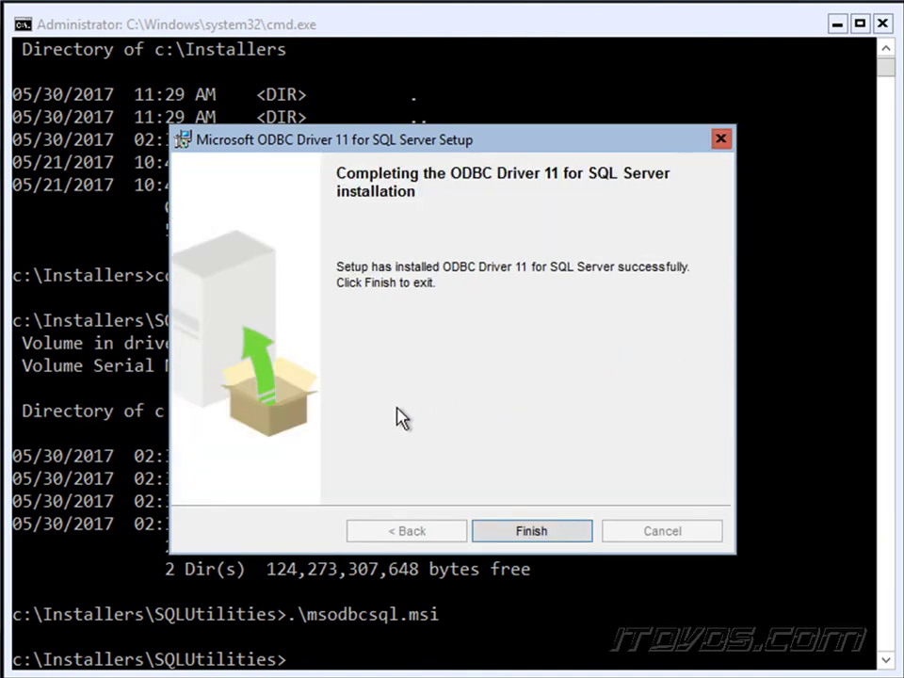
click(549, 532)
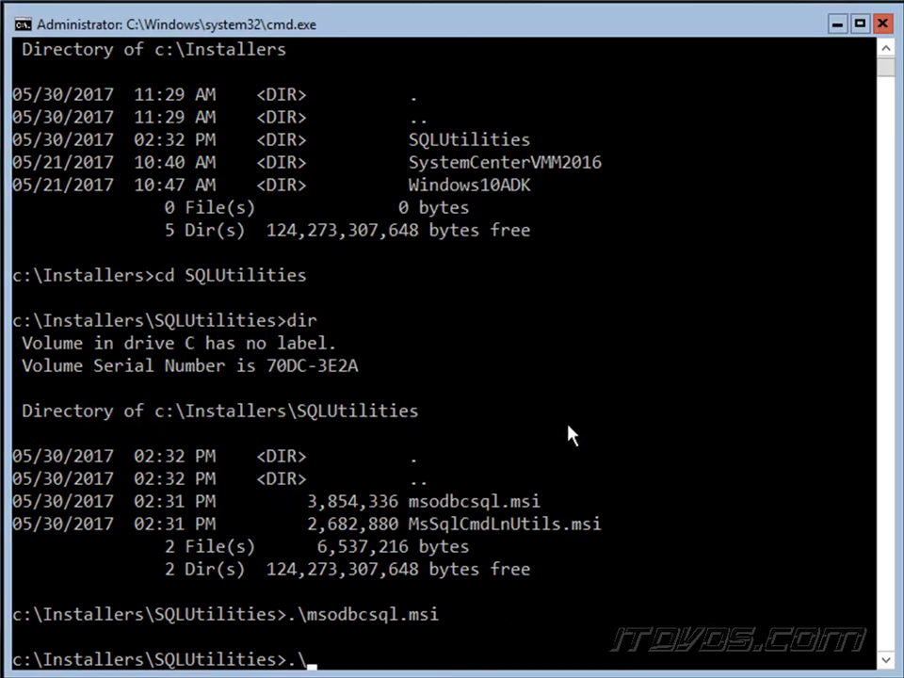
- Install Microsoft Command Line Utilities 11 for SQL Server from MsSqlCmdLnUtils.msi, accepting the license terms
text(ms)
key(Tab)
key(Tab)
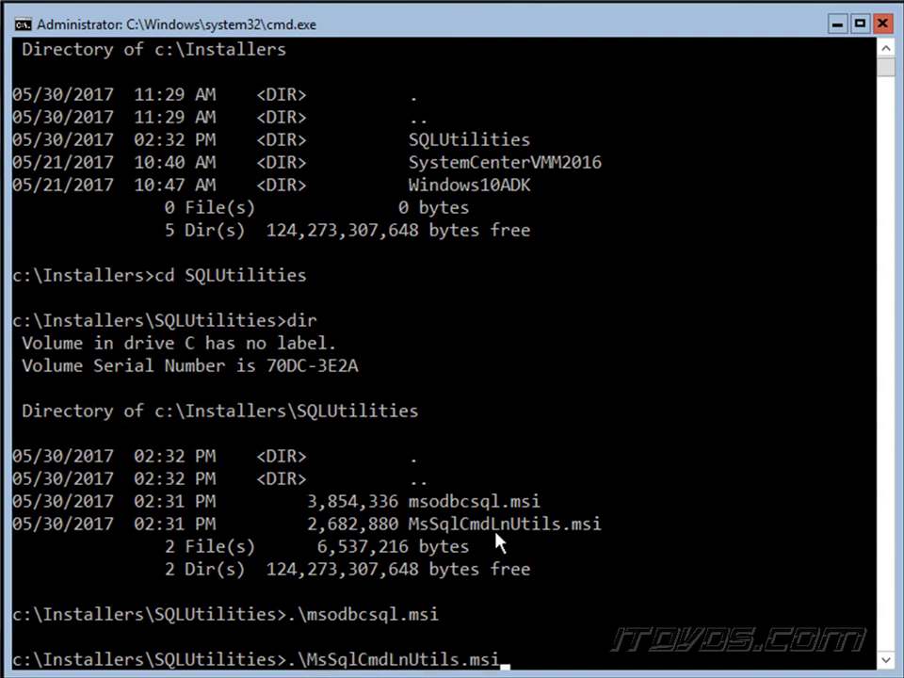
key(Return)
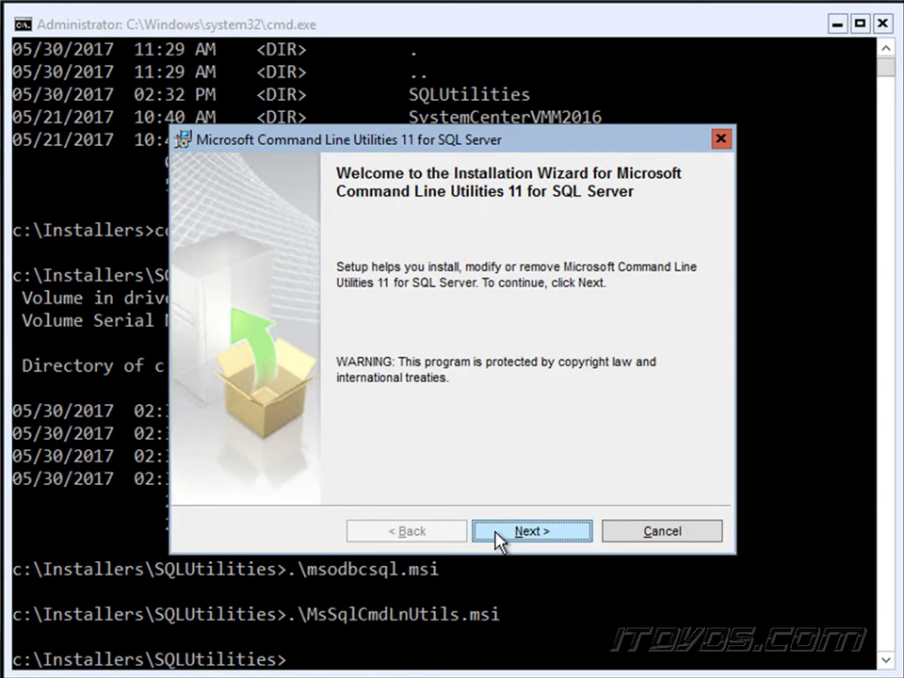
click(524, 537)
click(330, 450)
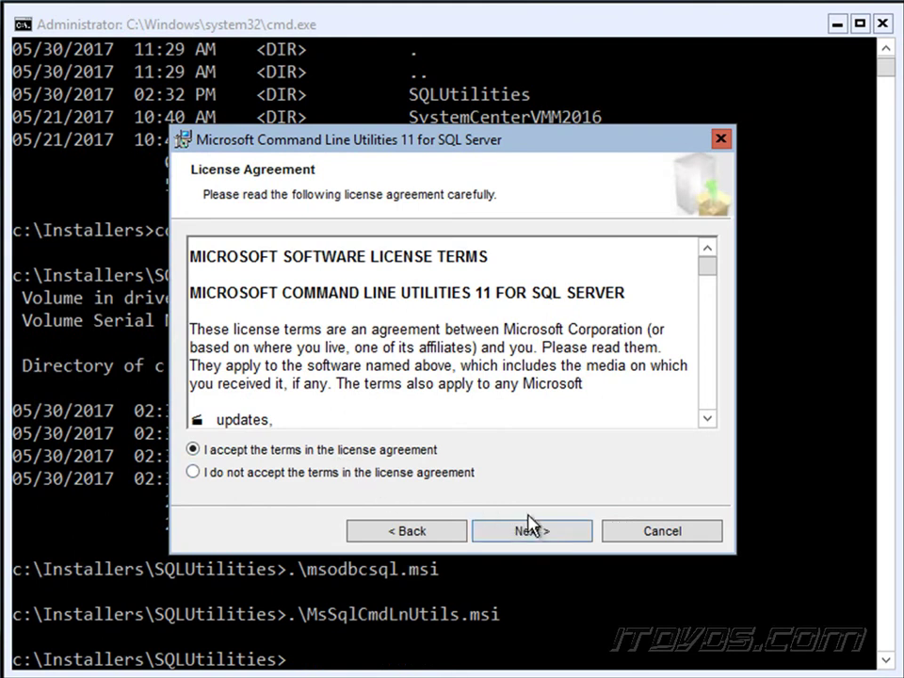
click(530, 527)
click(562, 535)
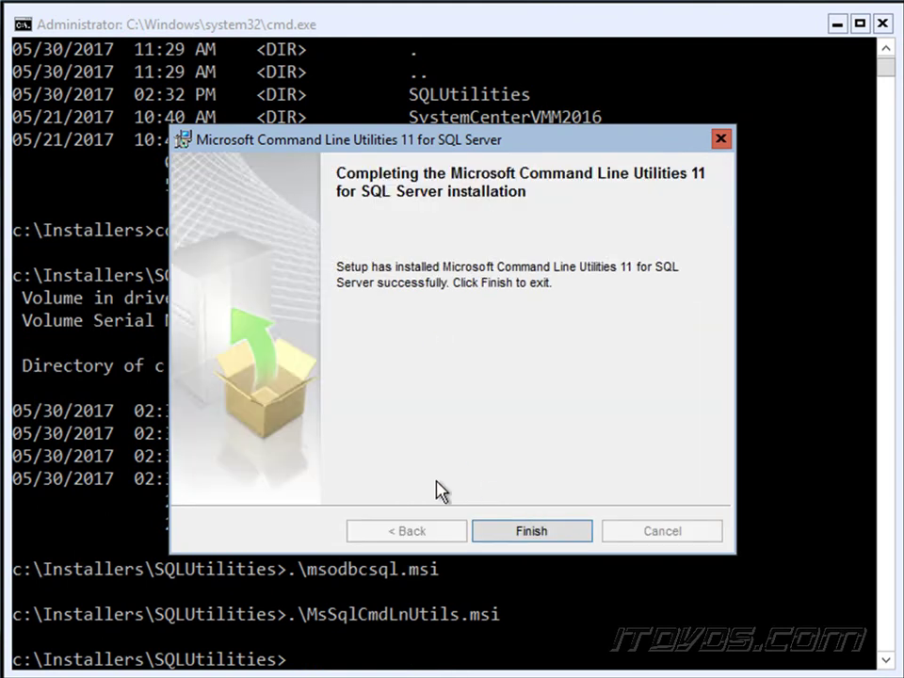
click(544, 529)
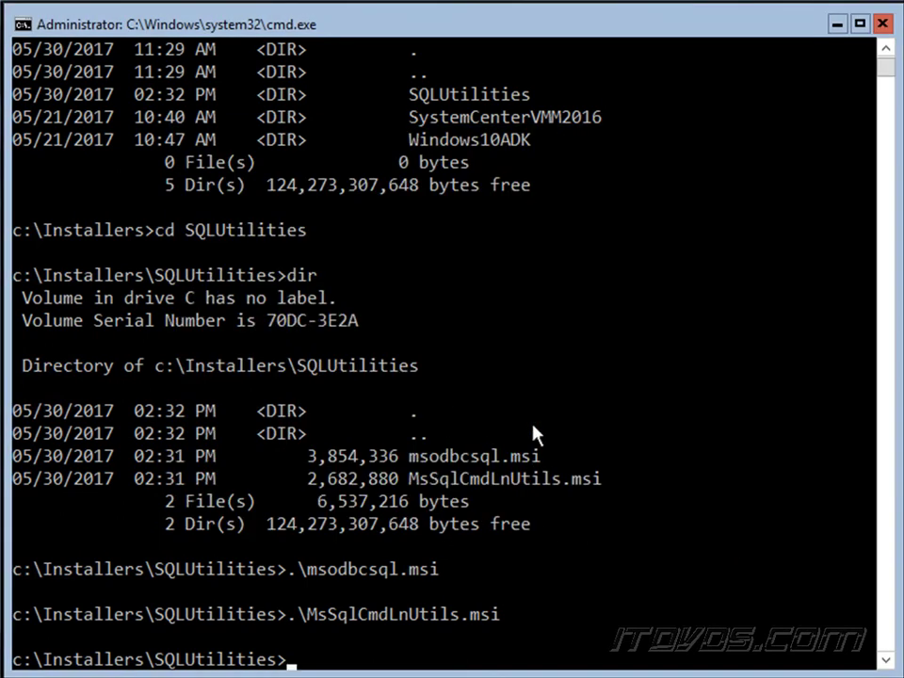
- Return to c:\Installers and list its contents, then change to the Windows10ADK folder and list its files
text(cd ..)
key(Return)
text(dir)
key(Return)
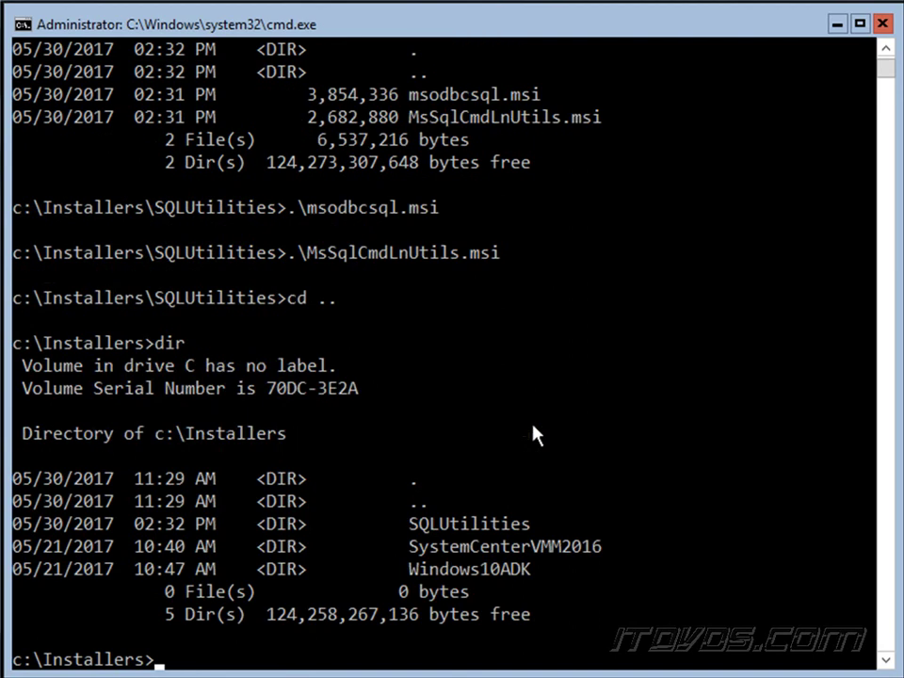
text(cd win)
key(Tab)
key(Return)
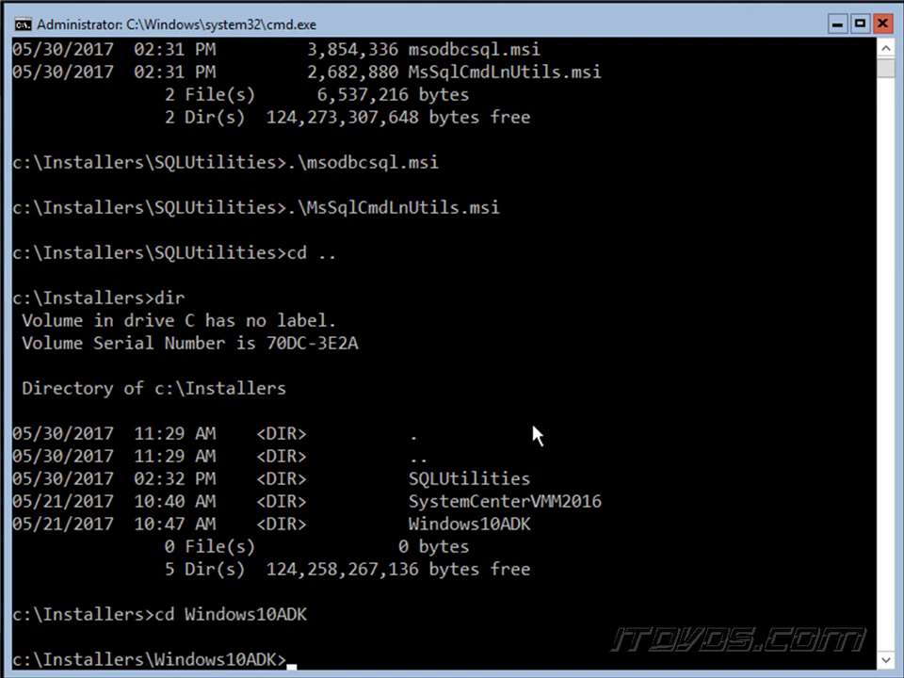
text(dir)
key(Return)
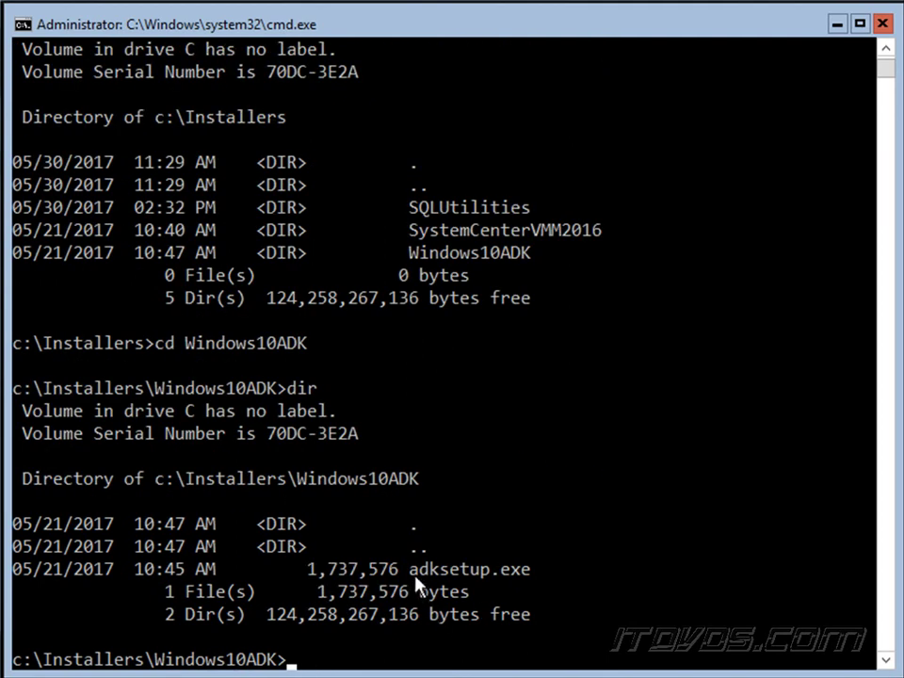
- Run adksetup.exe, keep the default install path, decline sending anonymous usage data, and accept the license agreement
text(.\adk)
key(Tab)
key(Return)
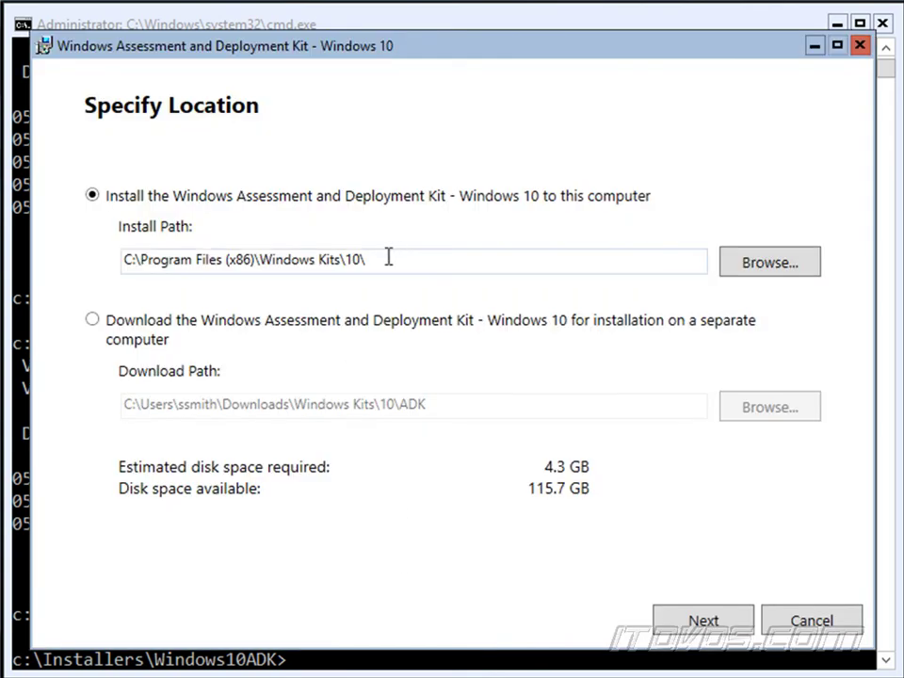
click(720, 621)
click(148, 381)
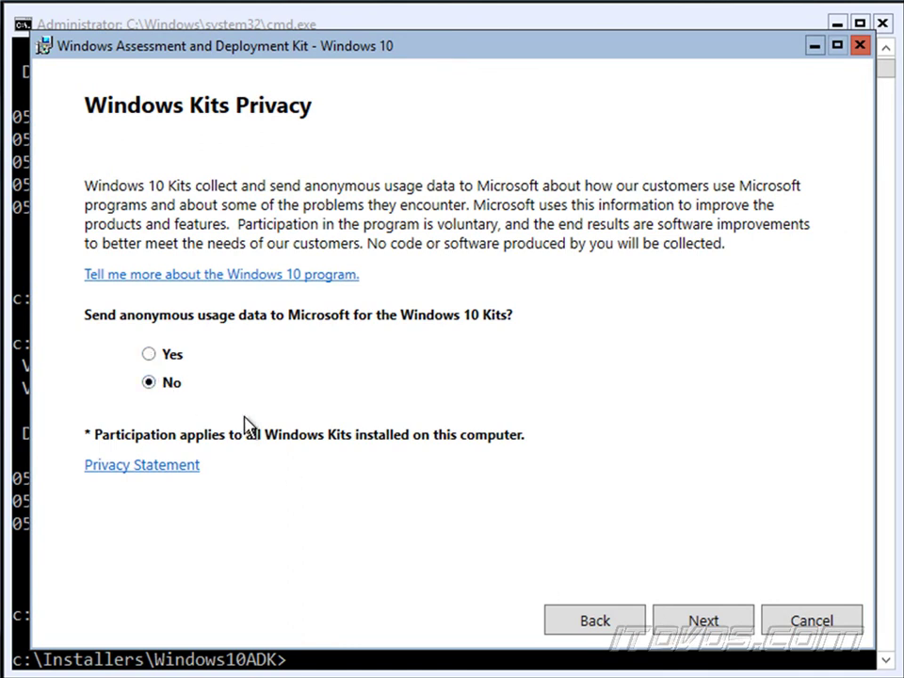
click(713, 623)
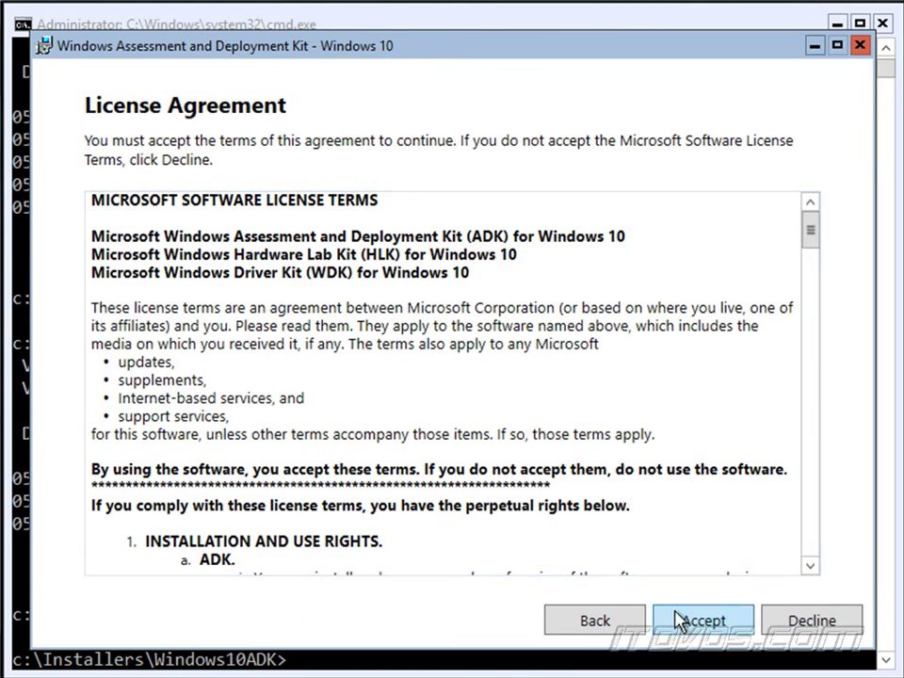
click(701, 623)
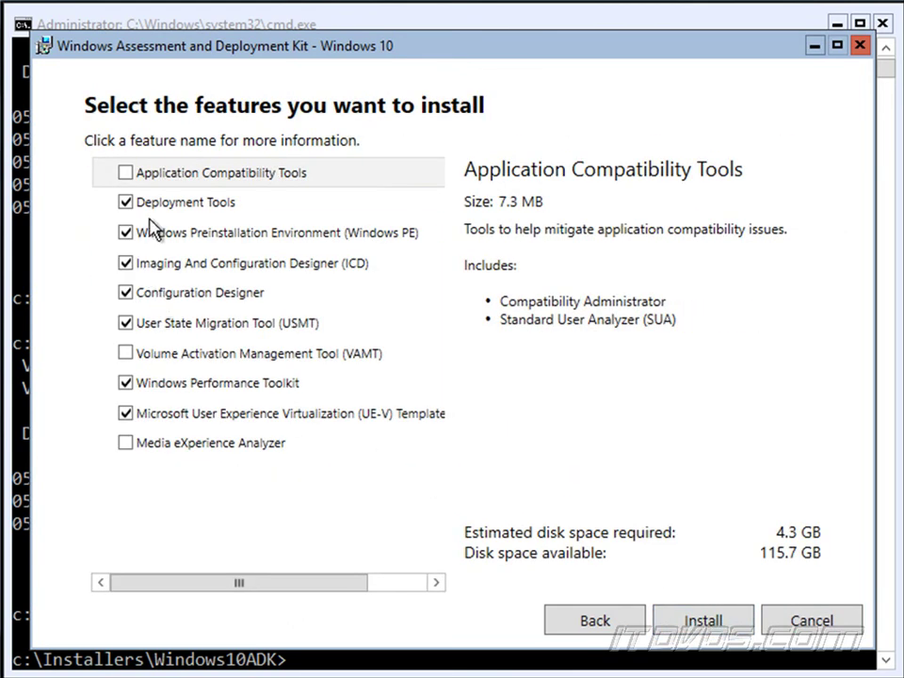
- Install only the ADK's Deployment Tools and Windows Preinstallation Environment (Windows PE) features, and close the finished setup
click(125, 264)
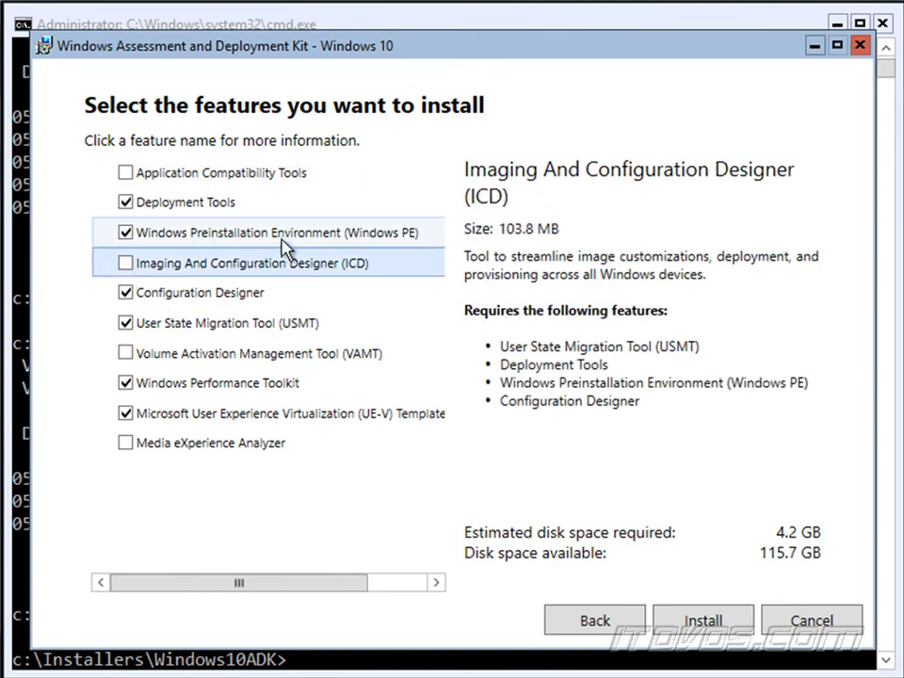
click(125, 292)
click(126, 323)
click(125, 383)
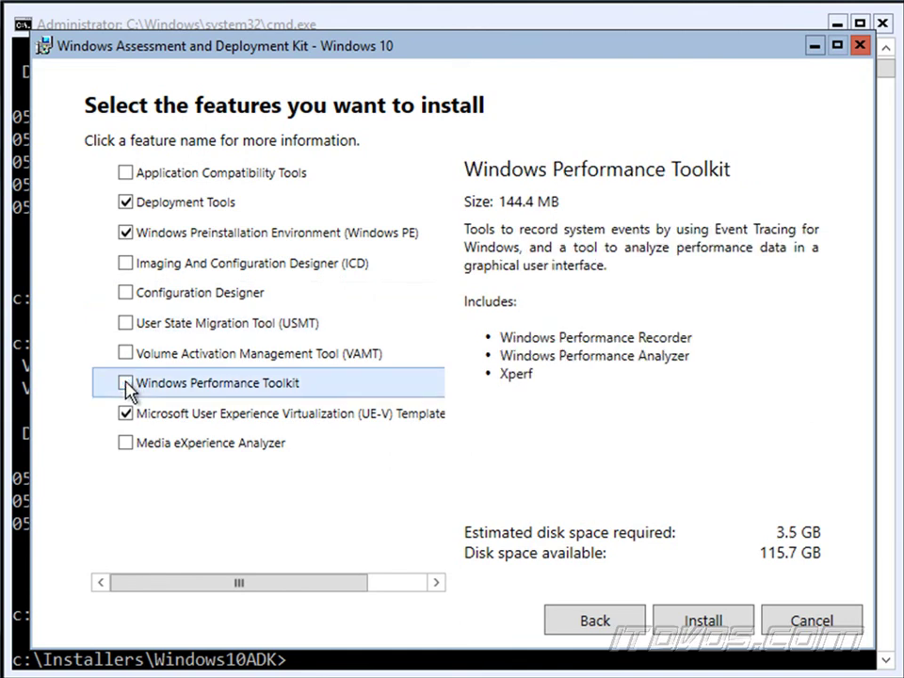
click(125, 414)
click(727, 631)
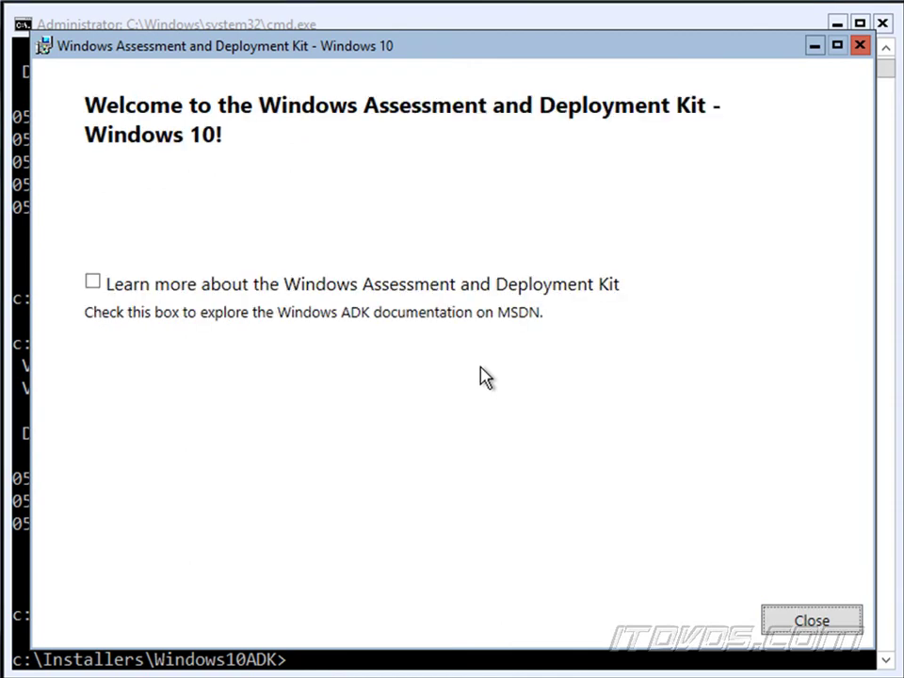
click(816, 620)
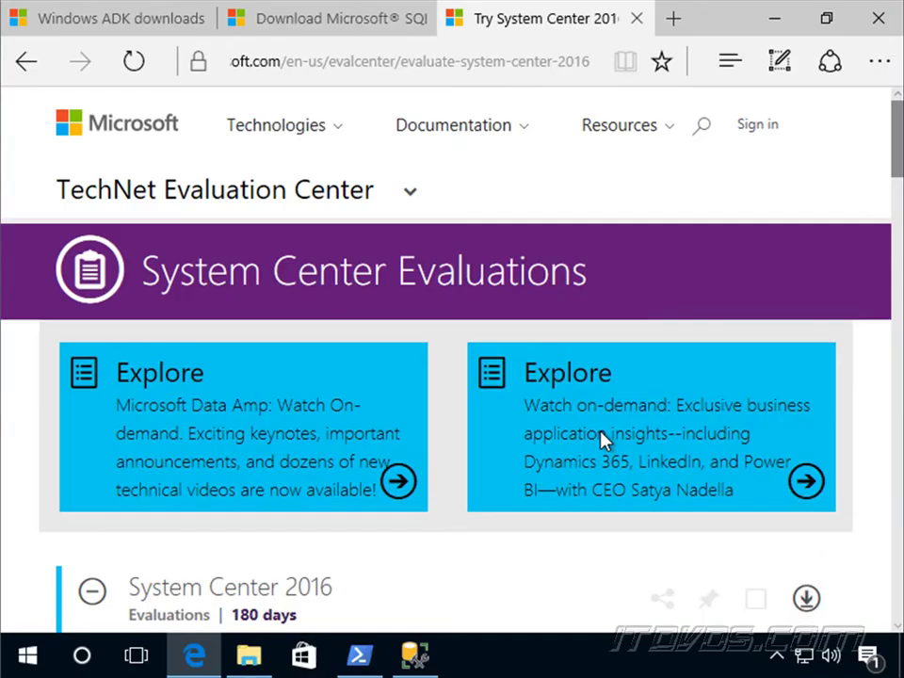
- Examine the System Center 2016 evaluation description in Microsoft Edge, and view scvmm01's SystemCenterVMM2016 folder in File Explorer
scroll(901, 198, down, 1)
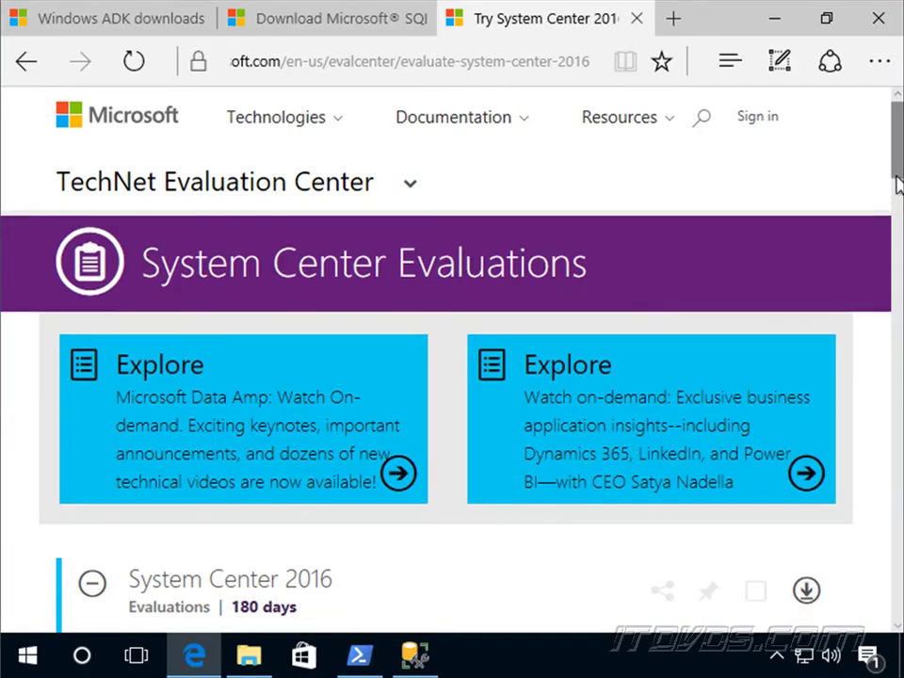
scroll(901, 172, down, 4)
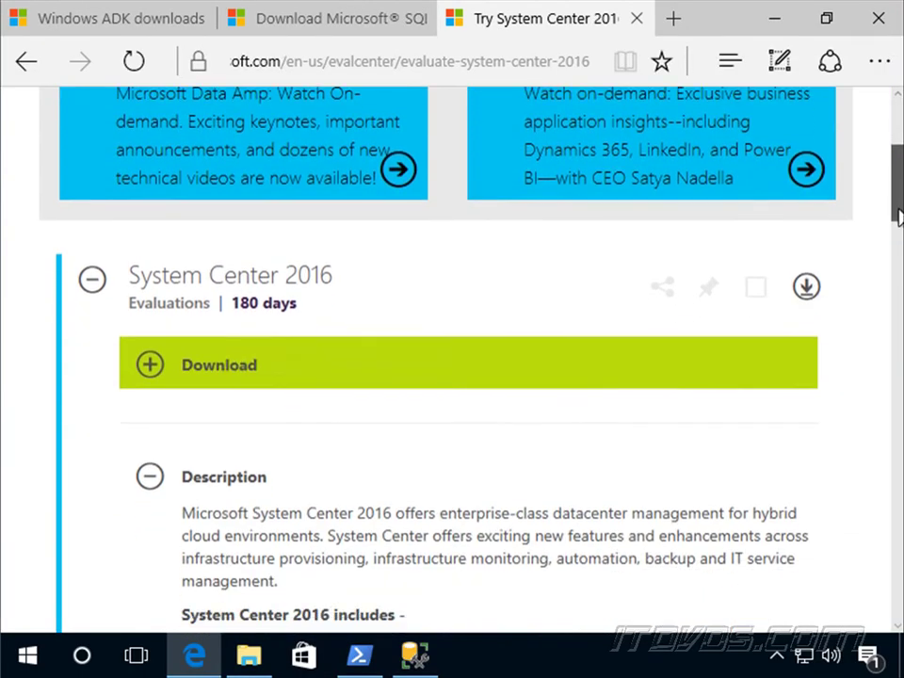
drag(895, 212, 889, 269)
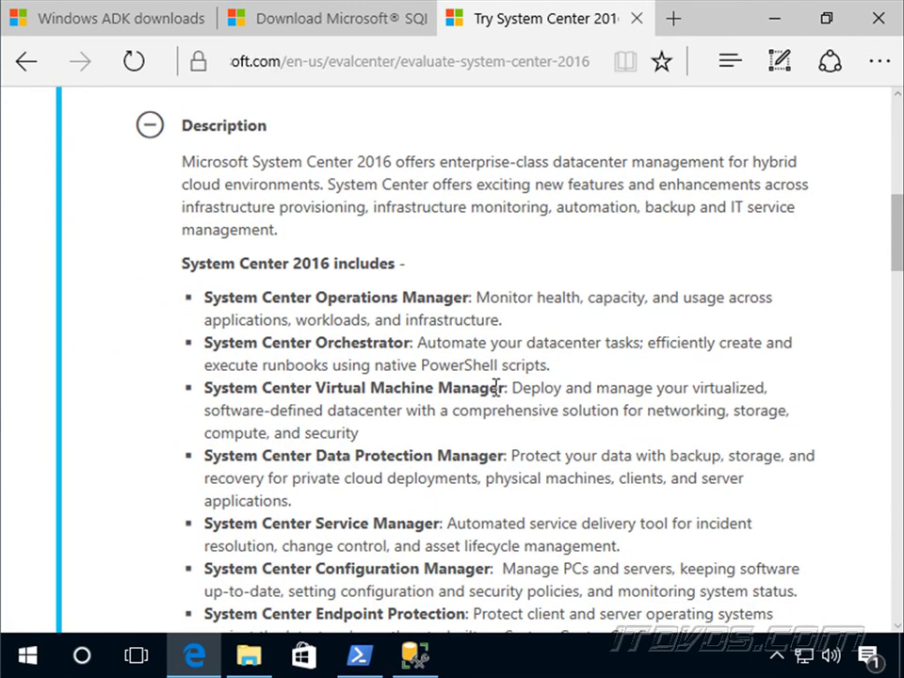
click(249, 655)
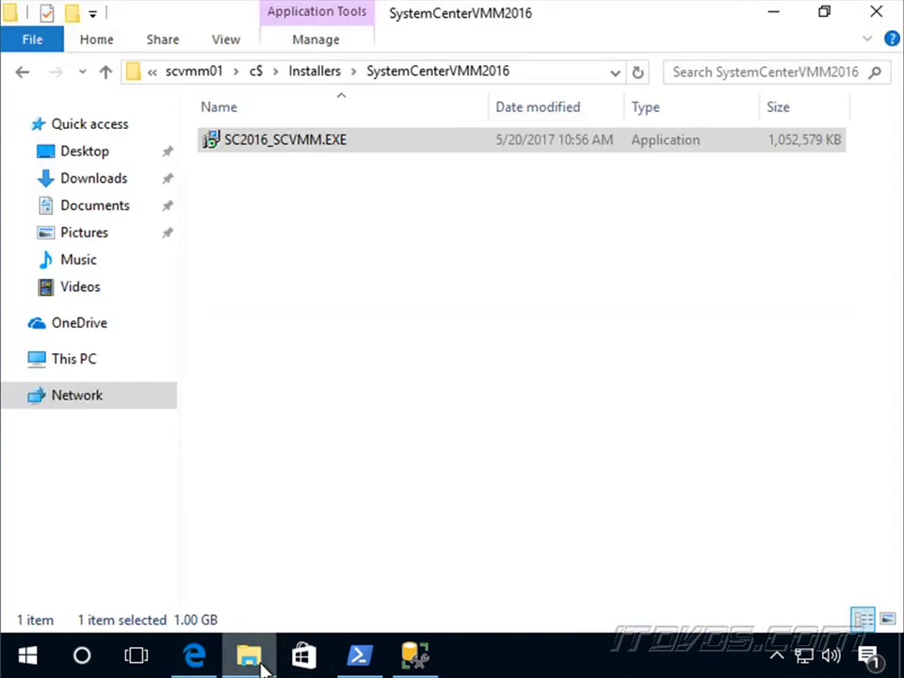
click(551, 73)
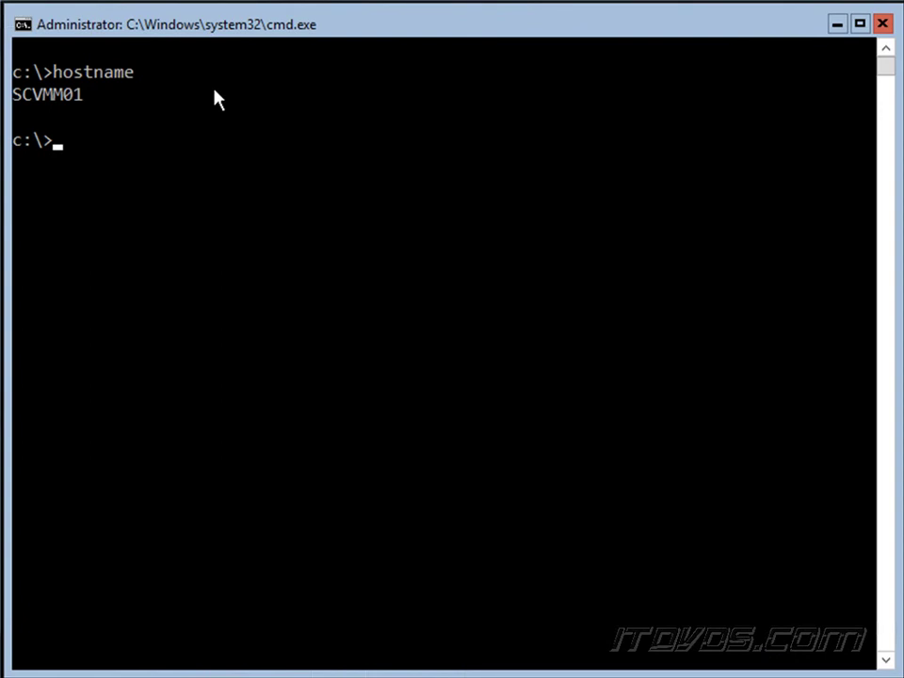
- In SCVMM01's command prompt, change to c:\Installers and list it, then change to the SystemCenterVMM2016 folder and list its files
text(d Installers)
key(Return)
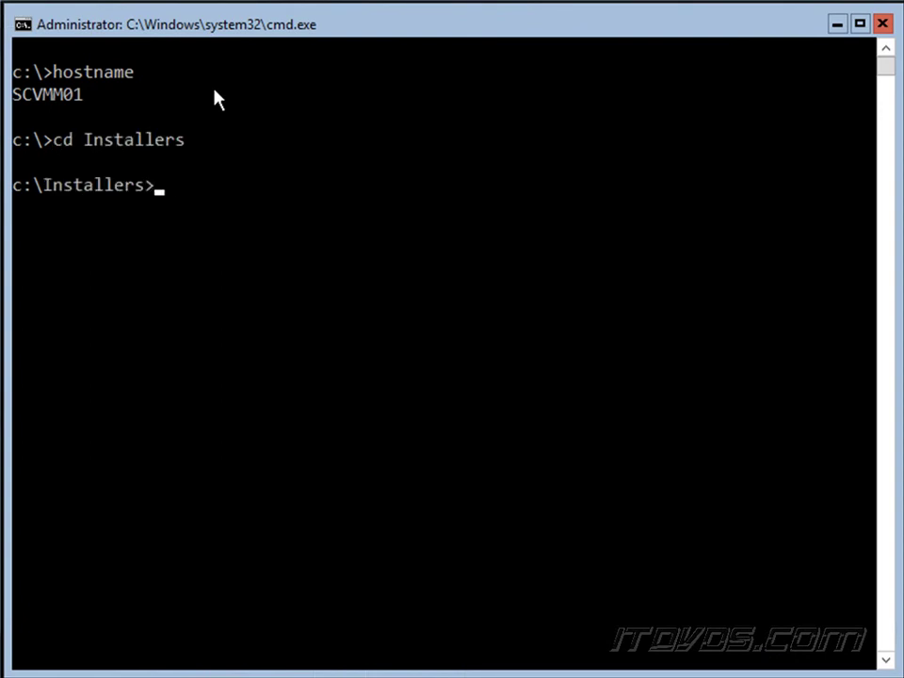
text(dir)
key(Return)
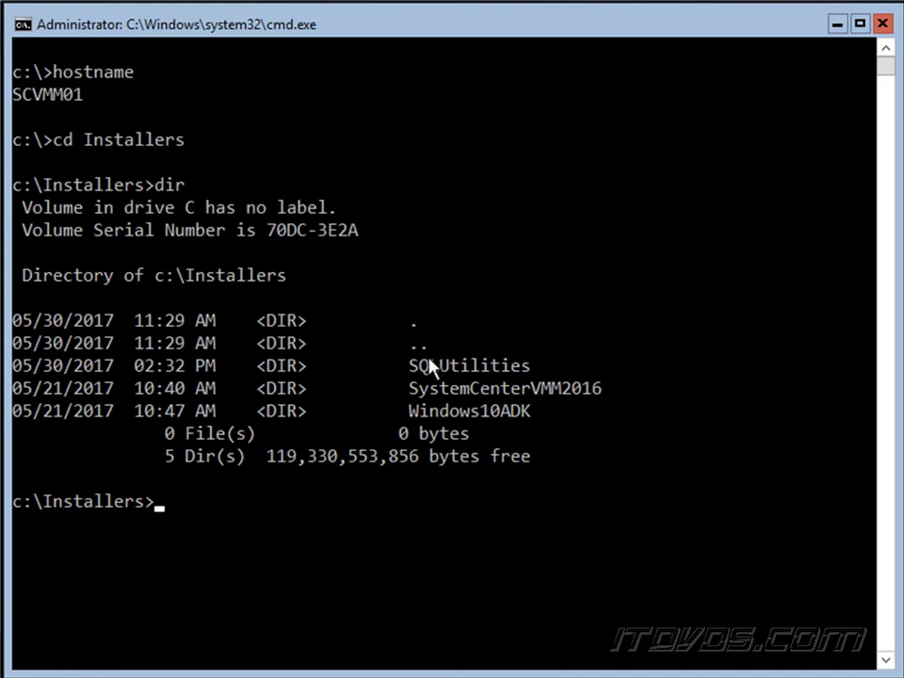
text(cd sy)
key(Tab)
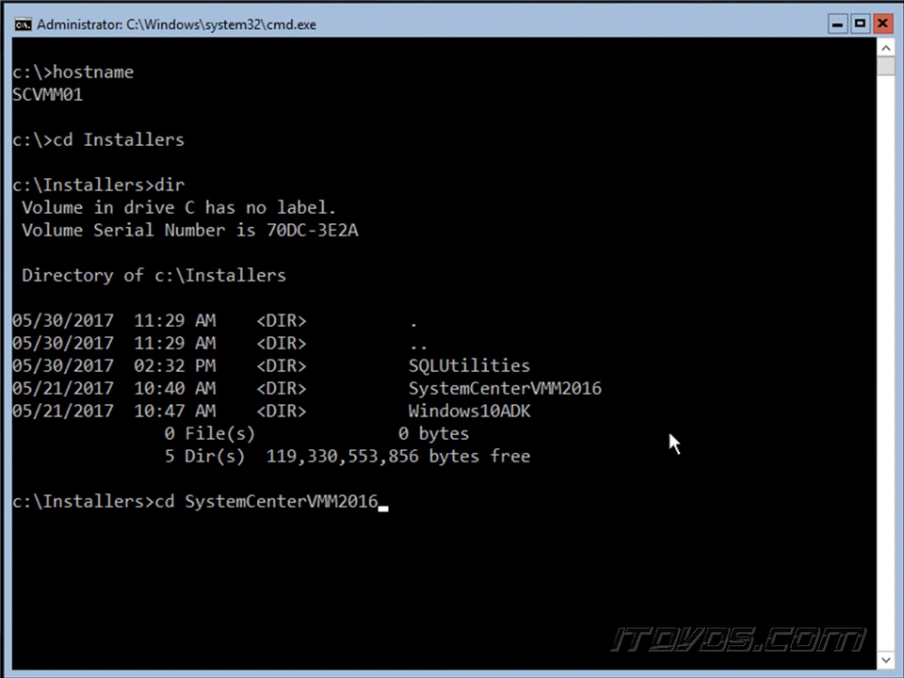
key(Return)
text(dir)
key(Return)
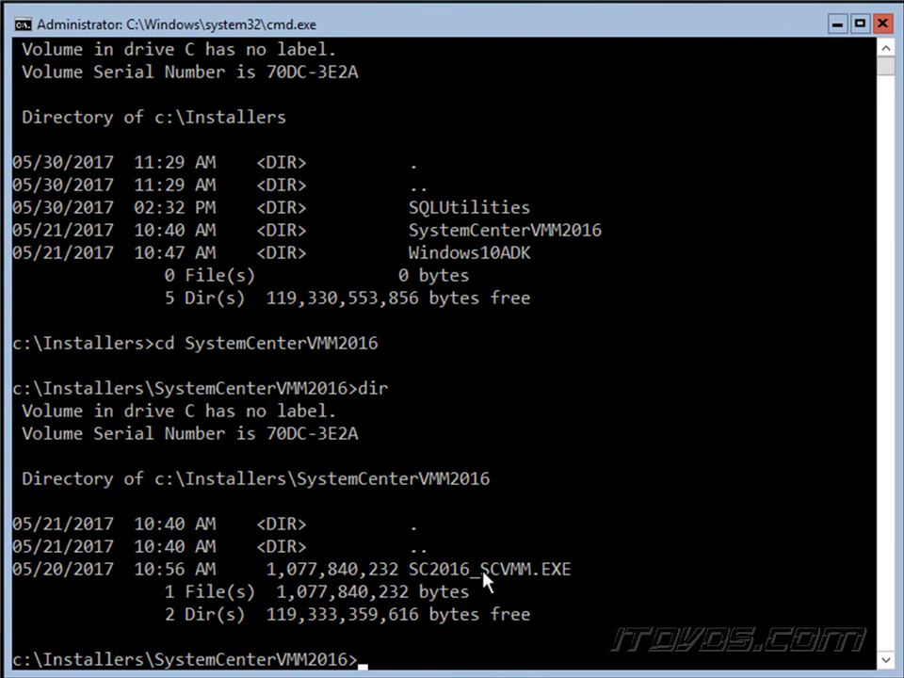
text(s)
key(Tab)
key(Return)
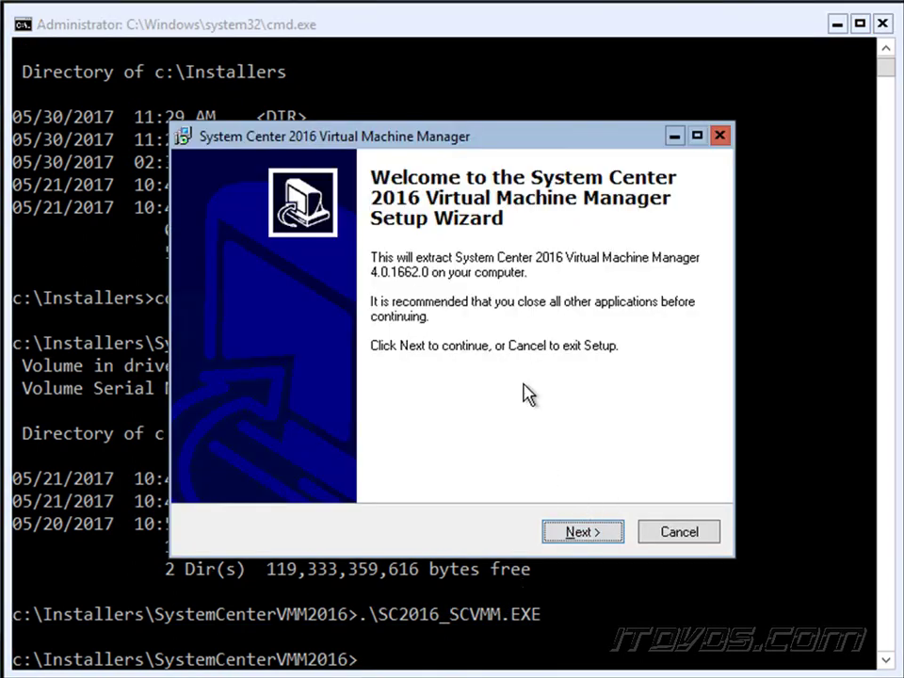
click(682, 532)
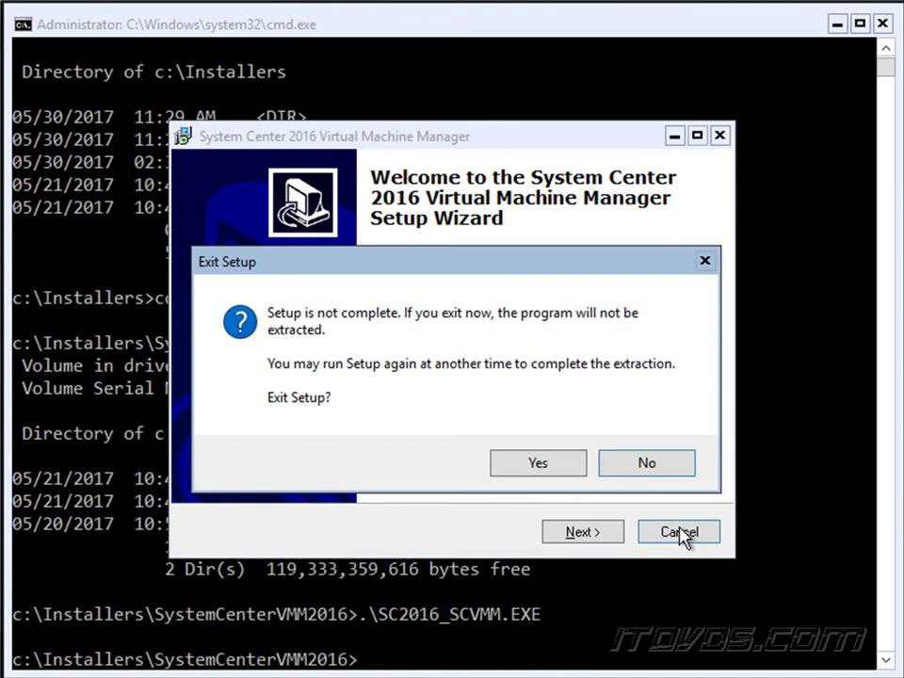
click(542, 470)
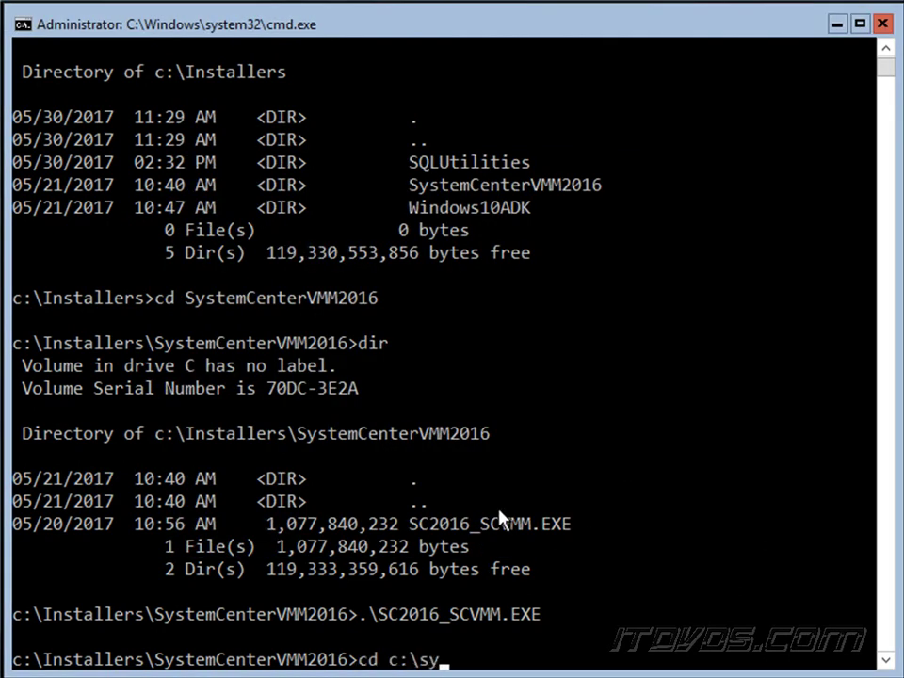
- Change to the "c:\System Center 2016 Virtual Machine Manager" folder and list its files
key(Tab)
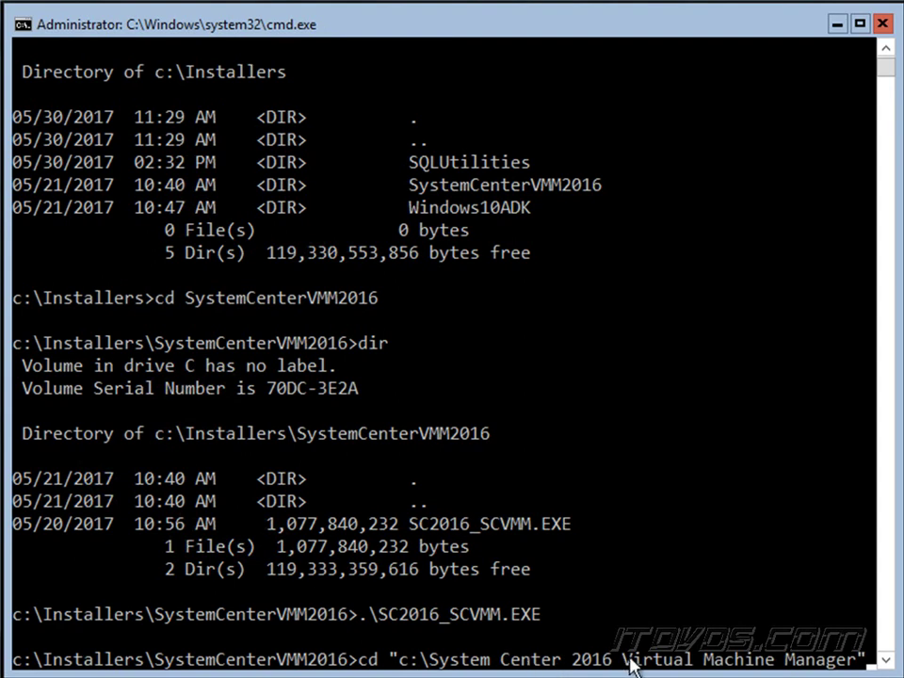
key(Return)
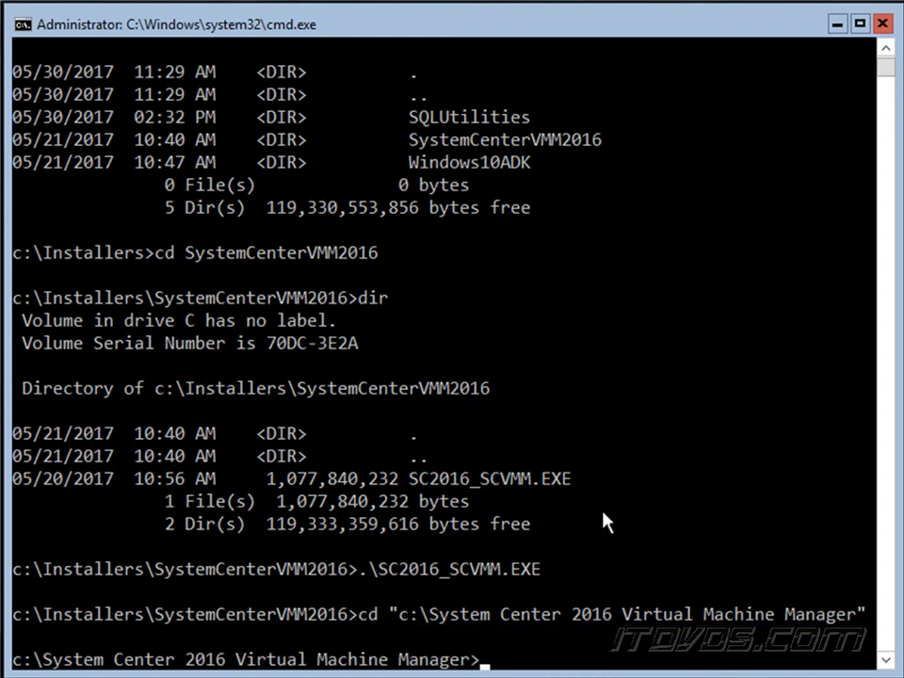
text(dir)
key(Return)
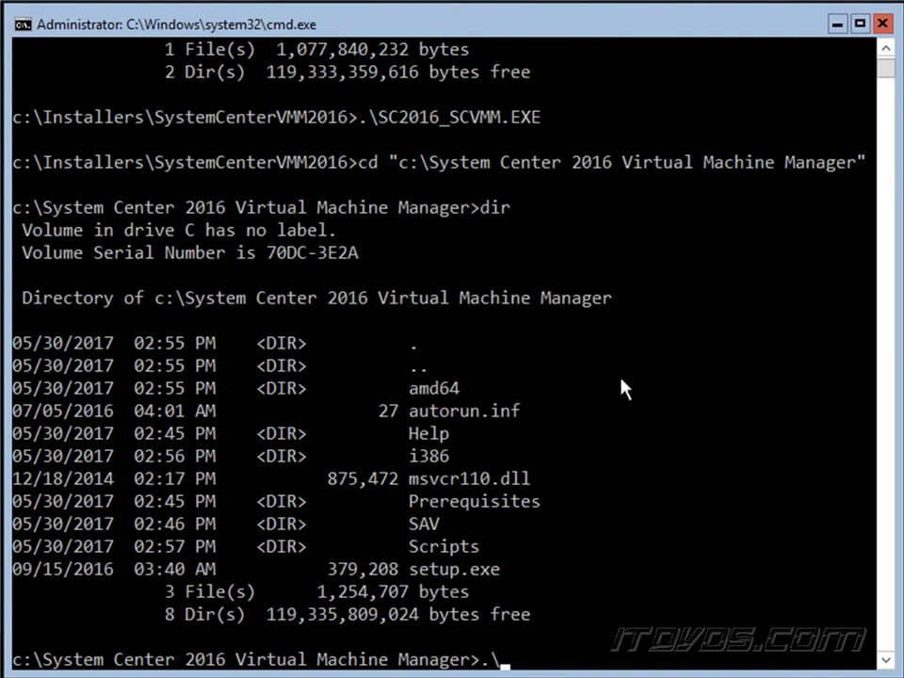
- Run setup.exe, start the installation, and choose the VMM management server feature
text(.\se)
key(Tab)
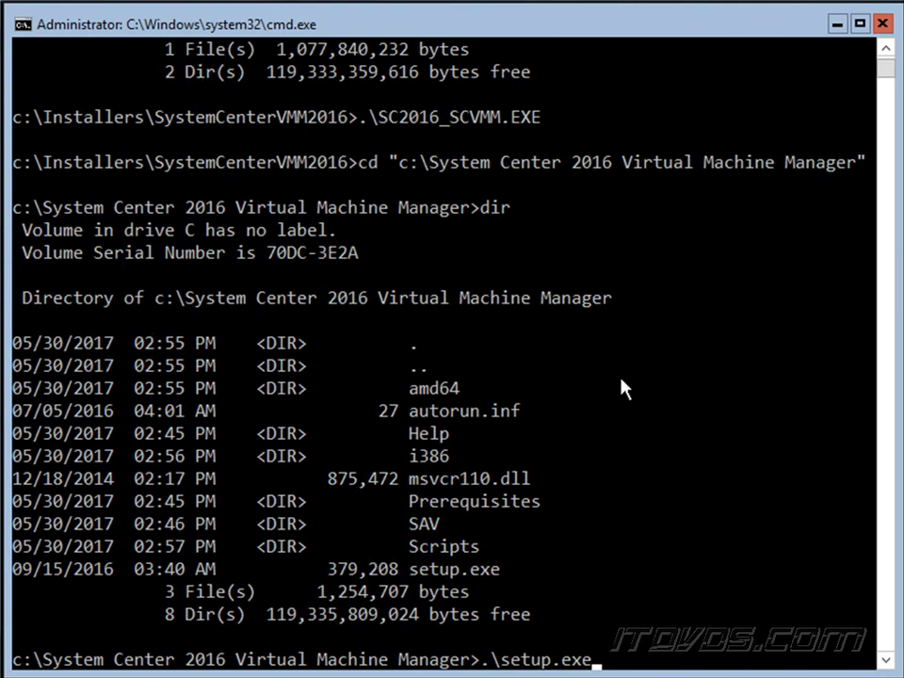
key(Return)
click(203, 273)
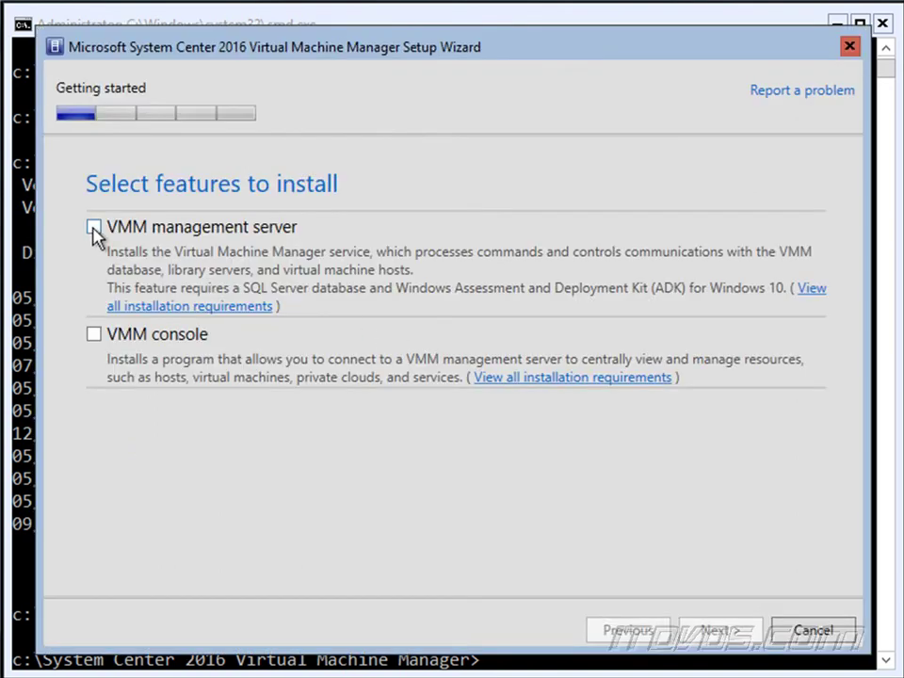
click(94, 230)
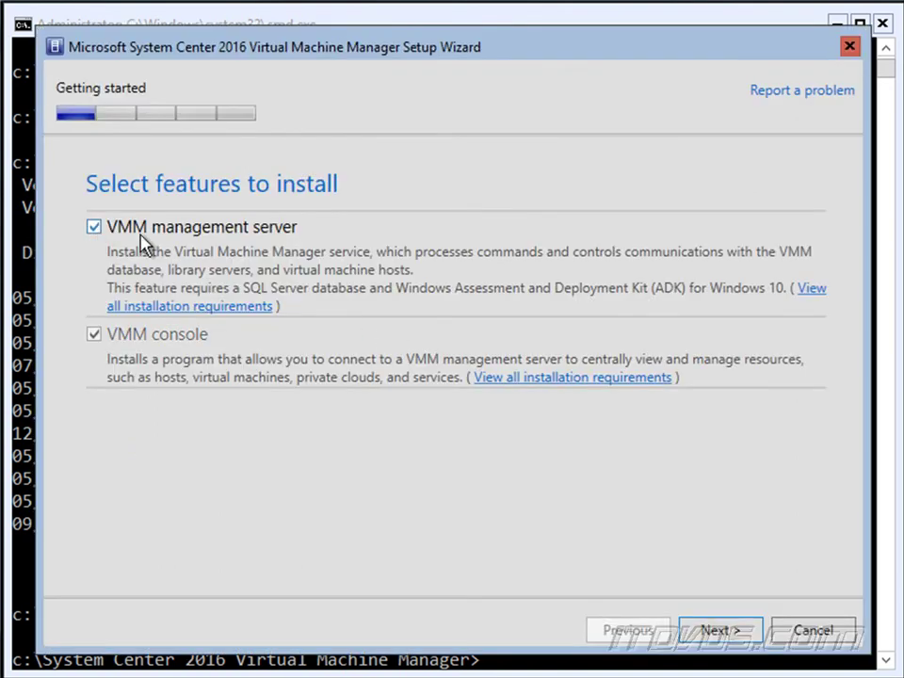
click(731, 633)
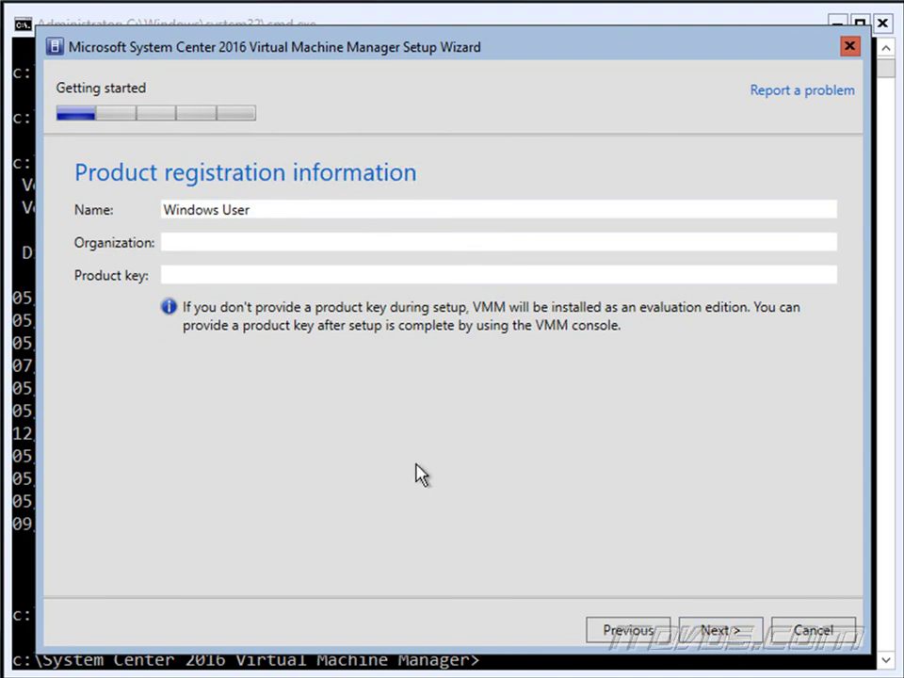
- Continue without a product key, accept the license agreement, and proceed past the diagnostic and usage data notice
click(731, 632)
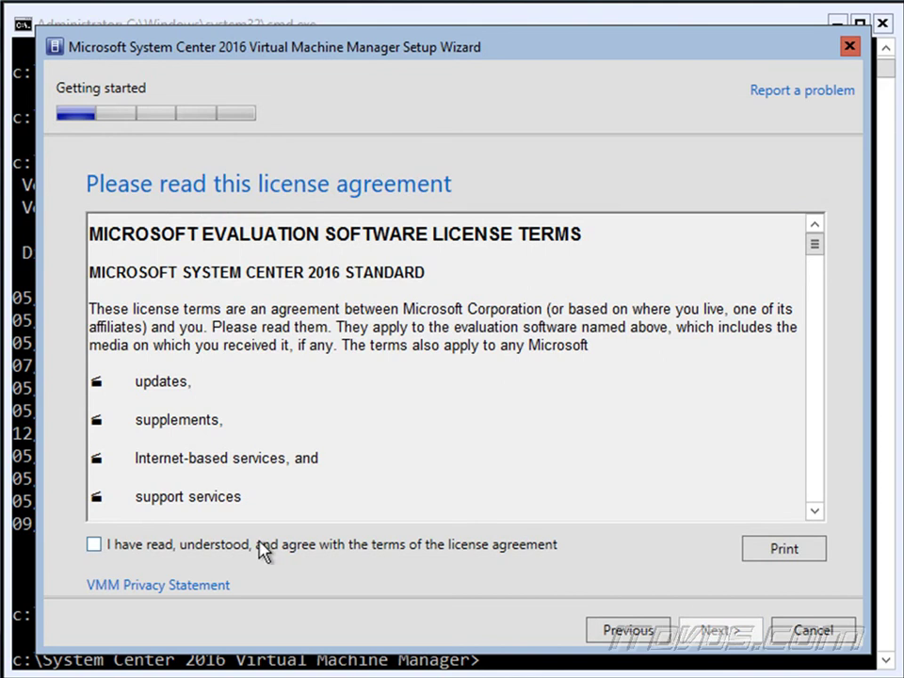
click(262, 546)
click(720, 633)
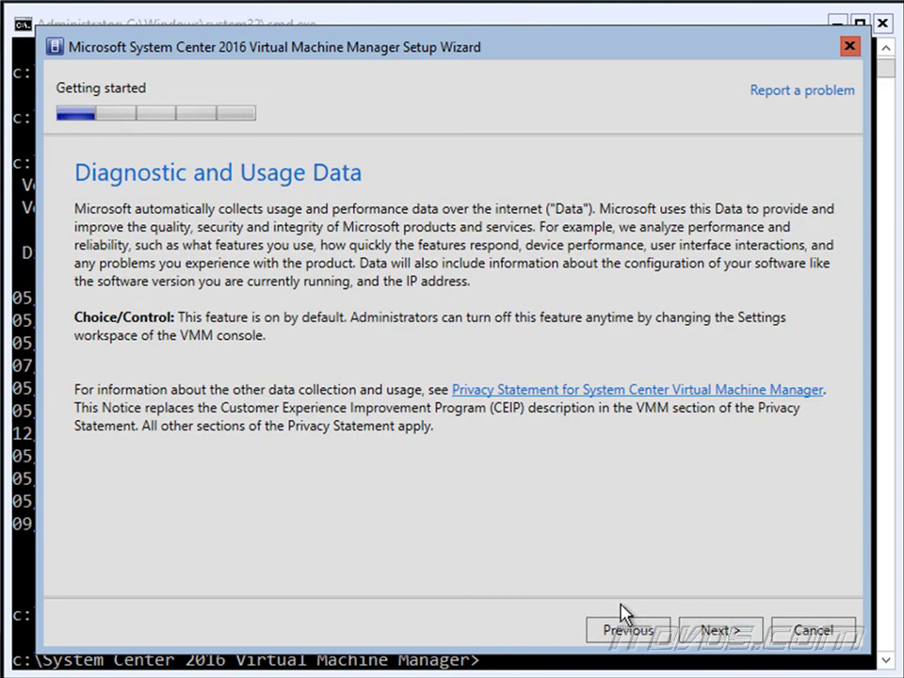
click(719, 631)
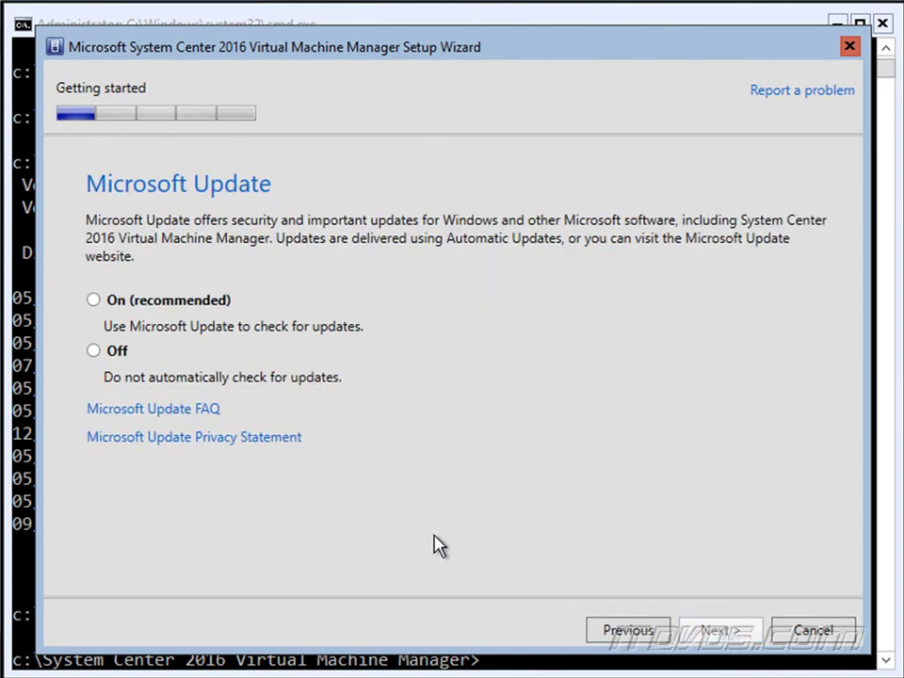
- Turn Microsoft Update on and keep the default installation location for the program files
click(198, 301)
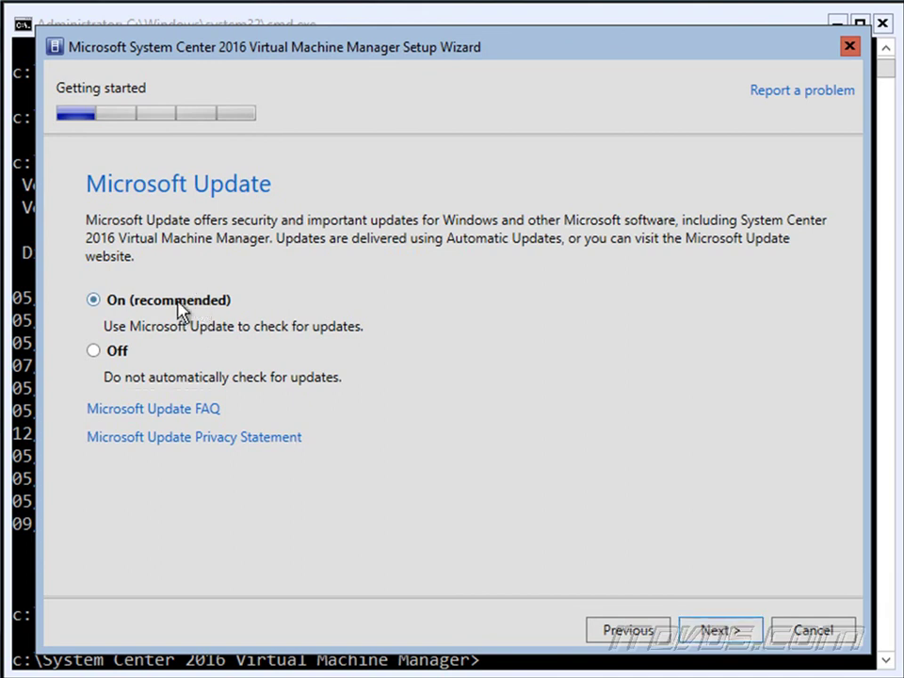
click(737, 634)
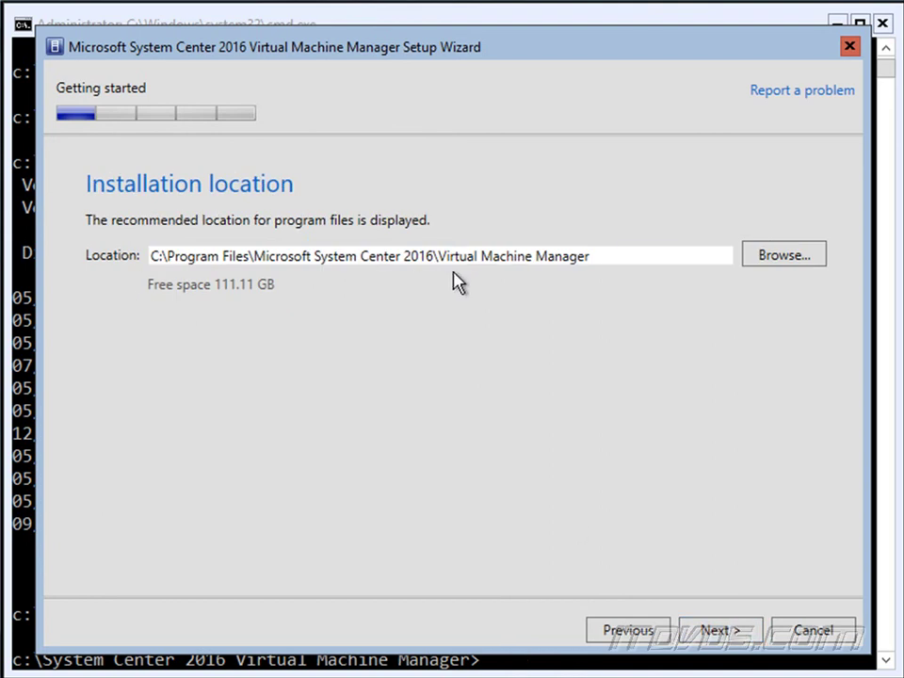
click(710, 637)
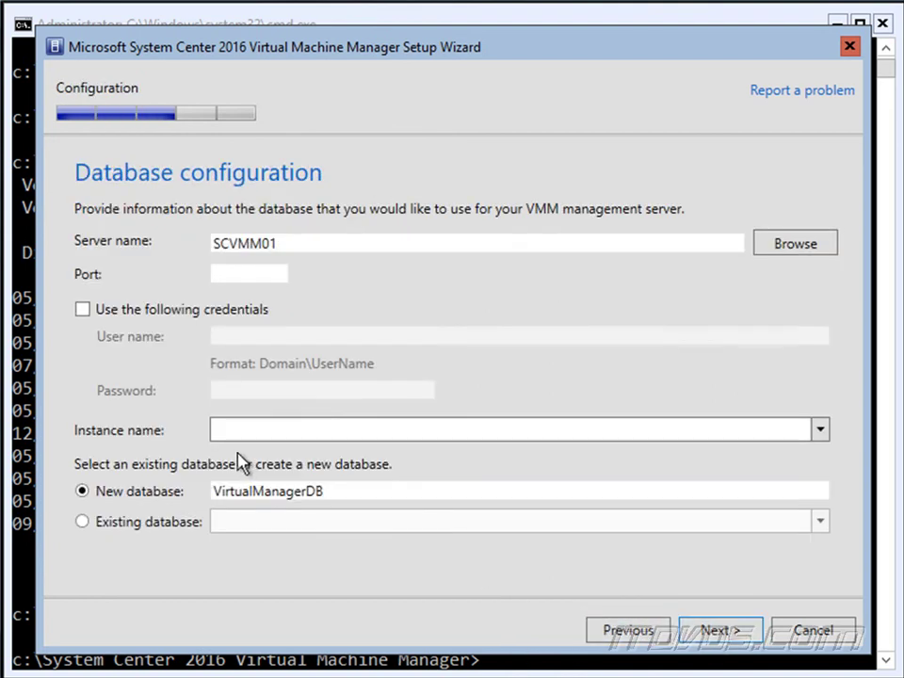
- Set the database server name to DB03 and enable the use of specified credentials
double_click(323, 246)
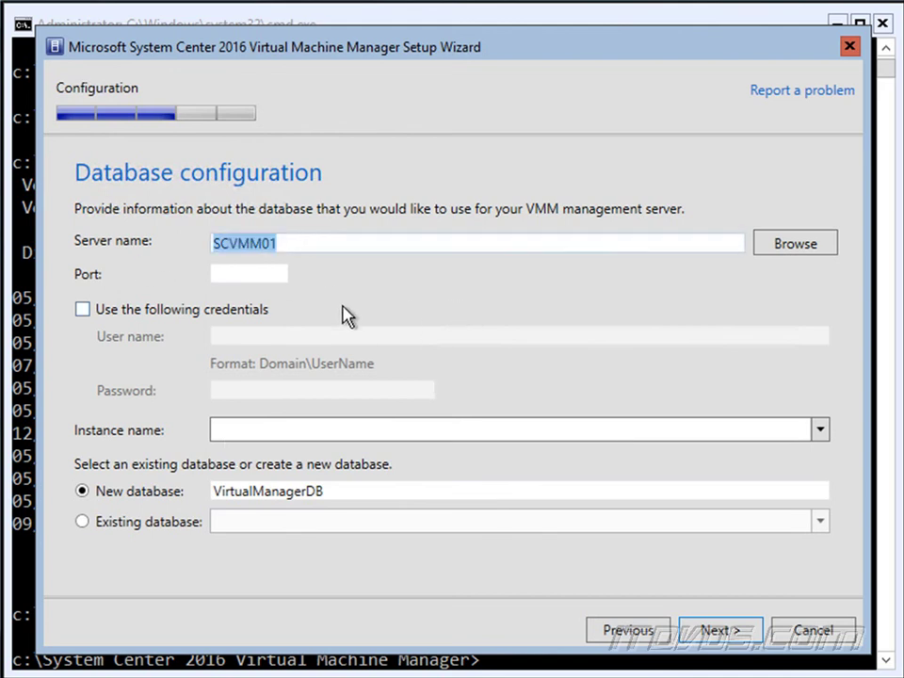
text(DB03)
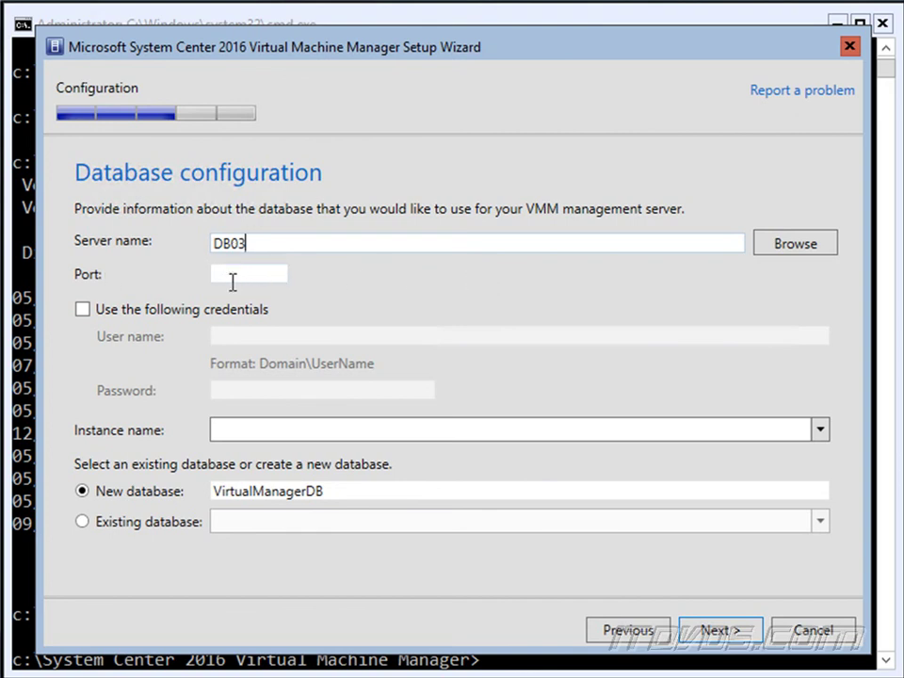
click(82, 311)
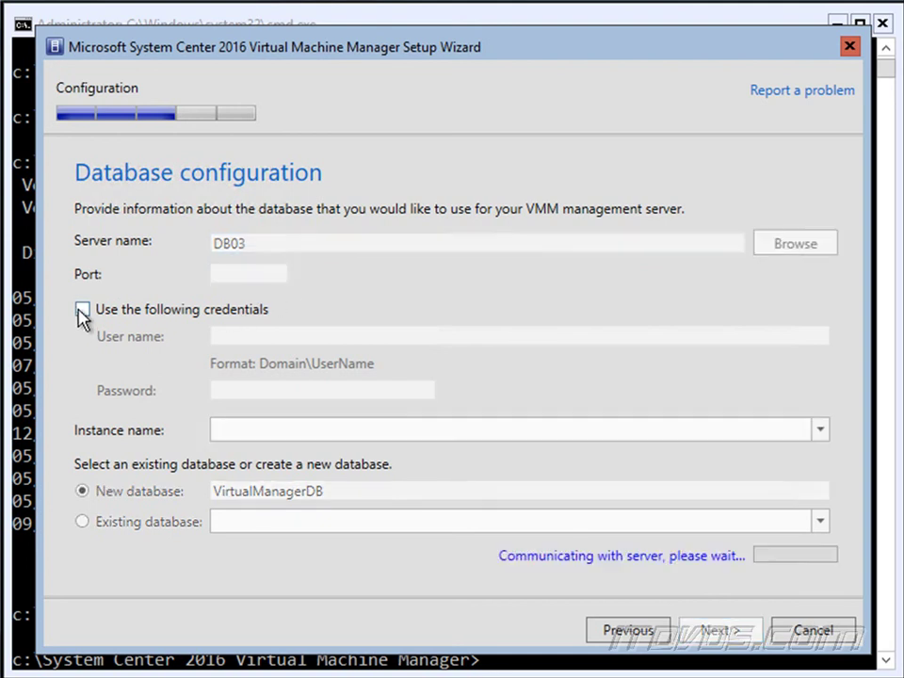
- Enter itdvdscorp\vmmservice as the database user name and fill in the account password
click(676, 336)
text(itdvdscorp\s)
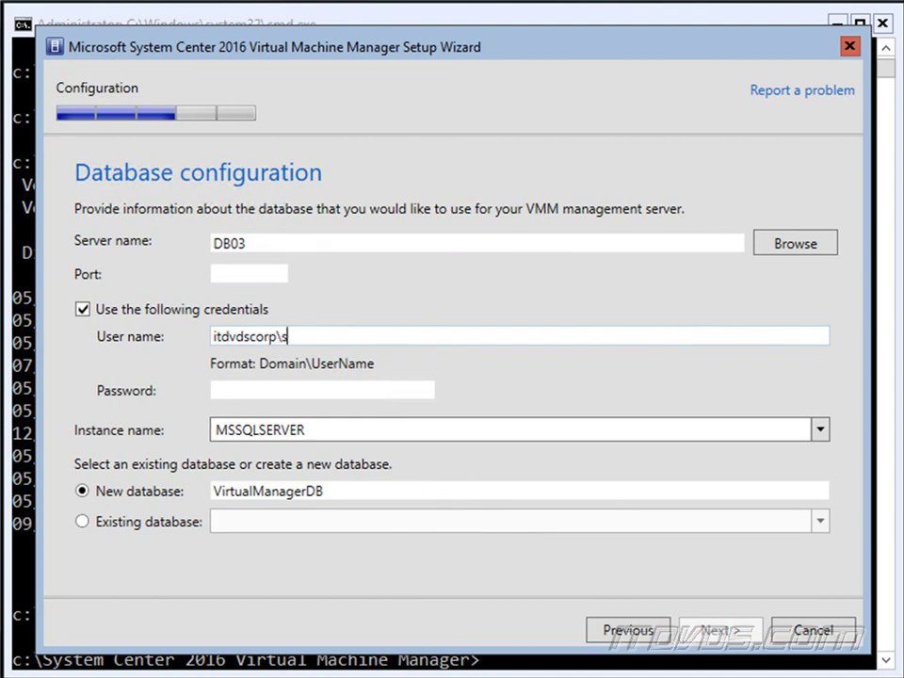
key(BackSpace)
key(BackSpace)
key(BackSpace)
key(BackSpace)
key(BackSpace)
key(BackSpace)
text(vmmservice)
key(Tab)
text(*********)
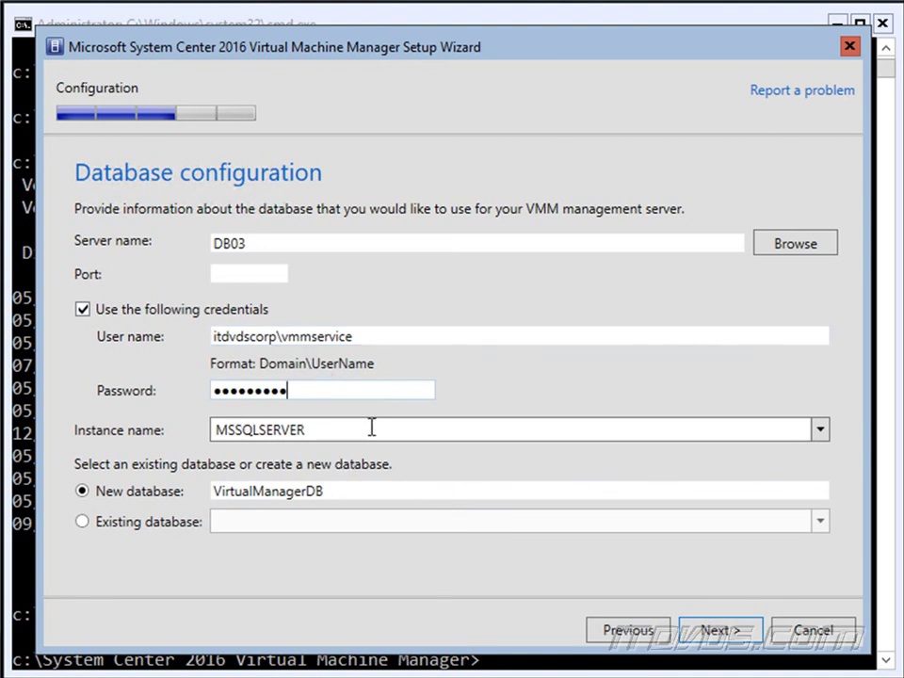
key(Tab)
- Check the instance name choices, leave the instance blank, and continue with the new database VirtualManagerDB
click(819, 430)
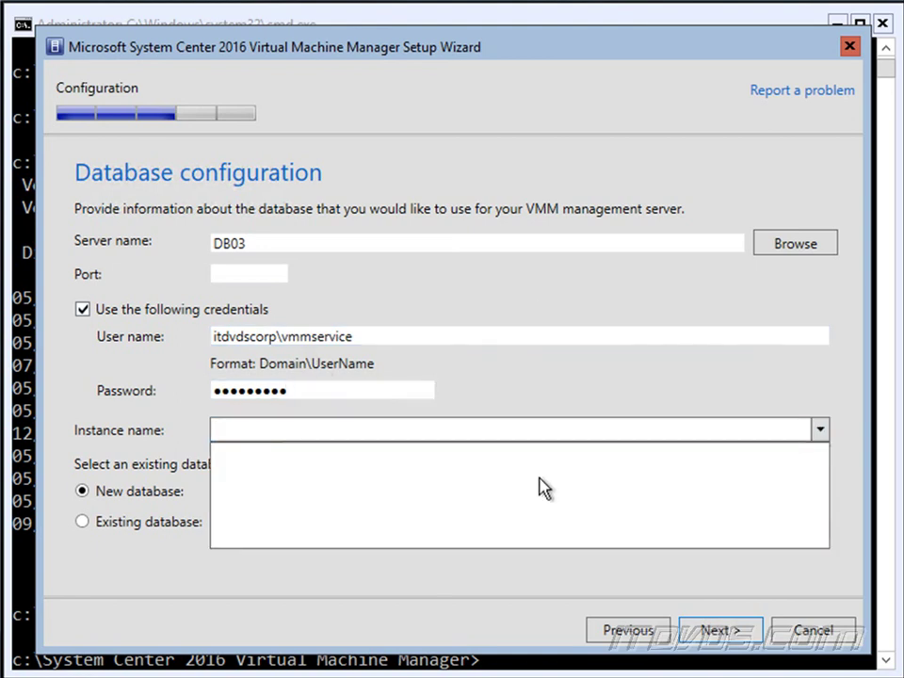
click(730, 404)
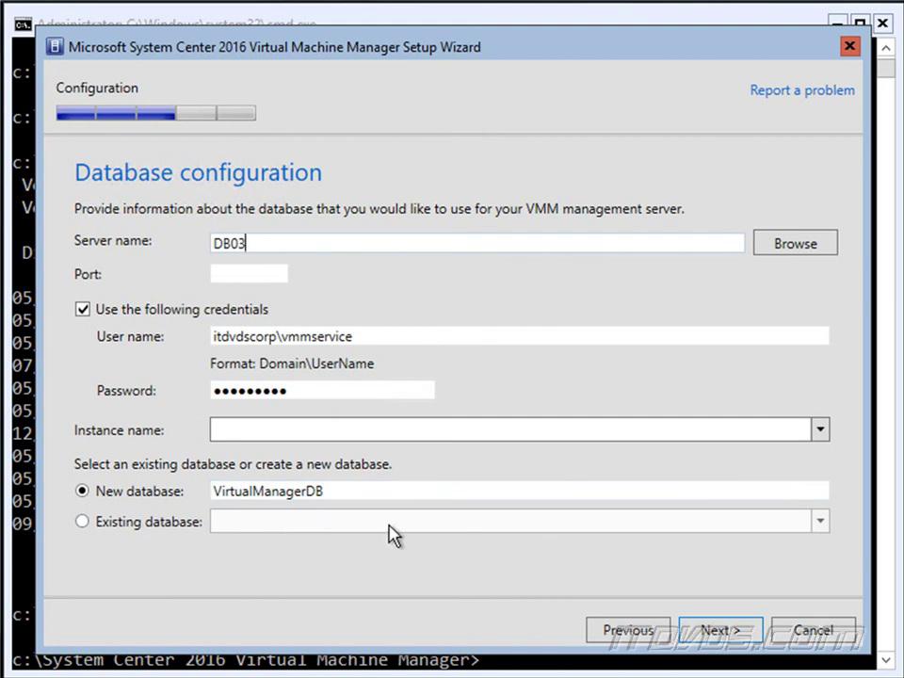
click(731, 635)
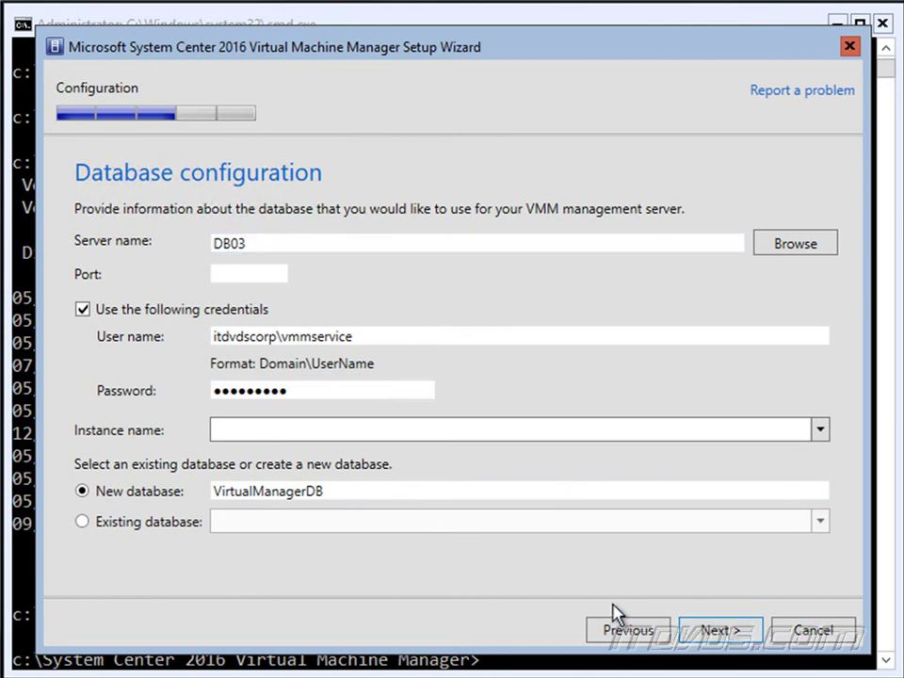
- Set the VMM service's domain account to itdvdscorp\vmmservice and enter the account password
click(347, 367)
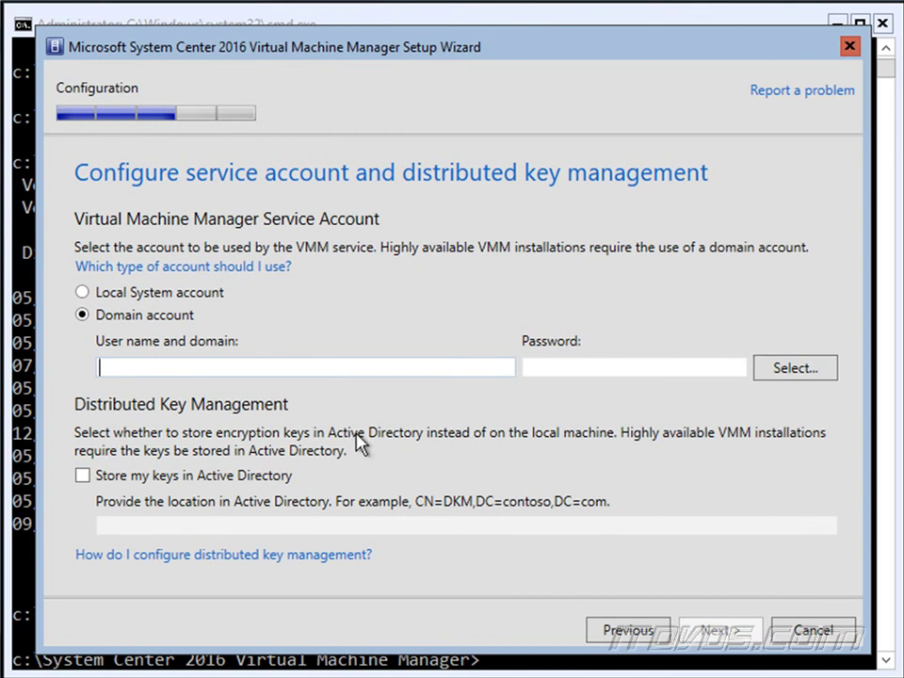
text(itdvdscorp\vmmservice)
key(Tab)
key(ctrl+v)
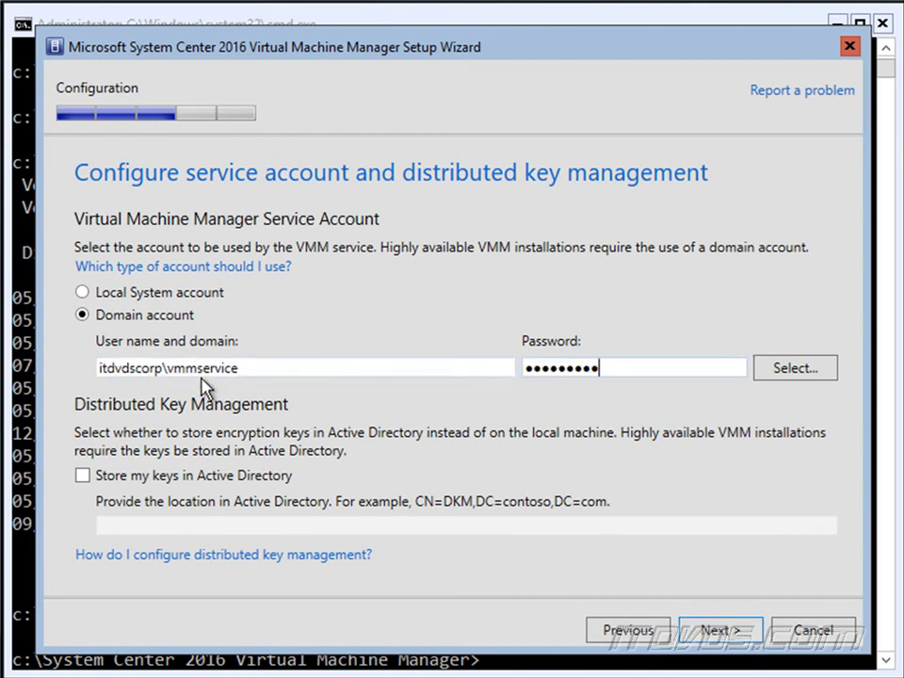
- Store the encryption keys in Active Directory at CN=VMMDKM,DC=itdvdscorp,DC=com and continue
click(83, 476)
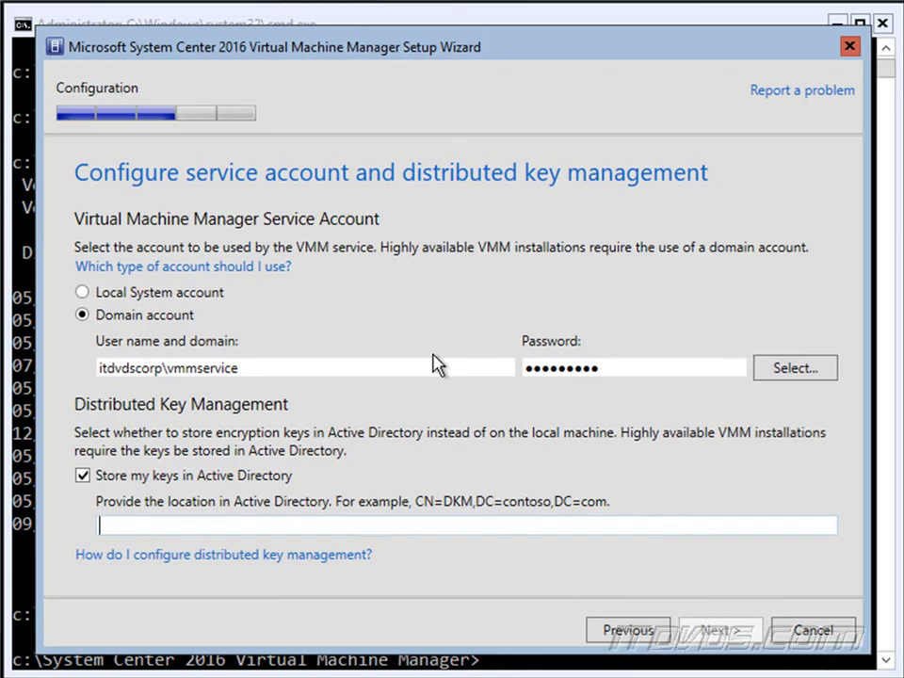
text(CN=VMMDKM,DC=itdvdscorp,DC=com)
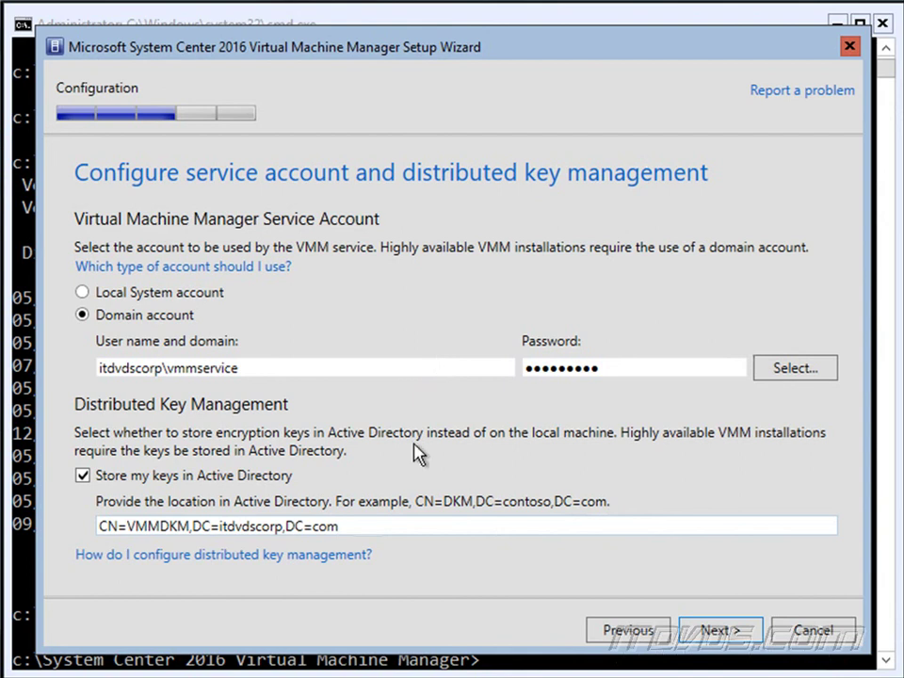
click(734, 638)
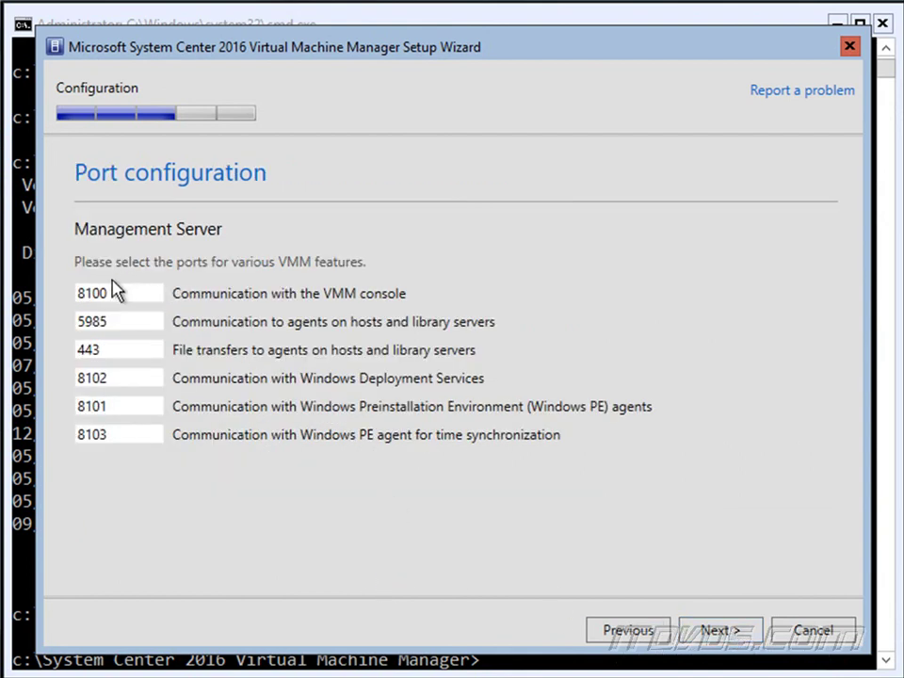
- Accept the default ports and the new MSSCVMMLibrary share, install VMM, and close the finished wizard so the VMM console opens
click(731, 639)
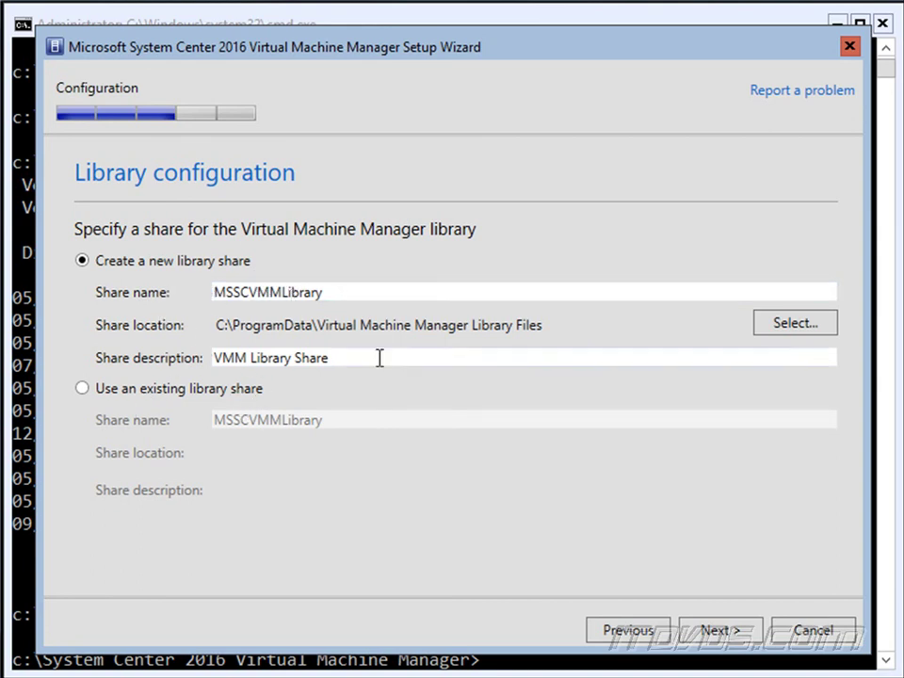
click(718, 640)
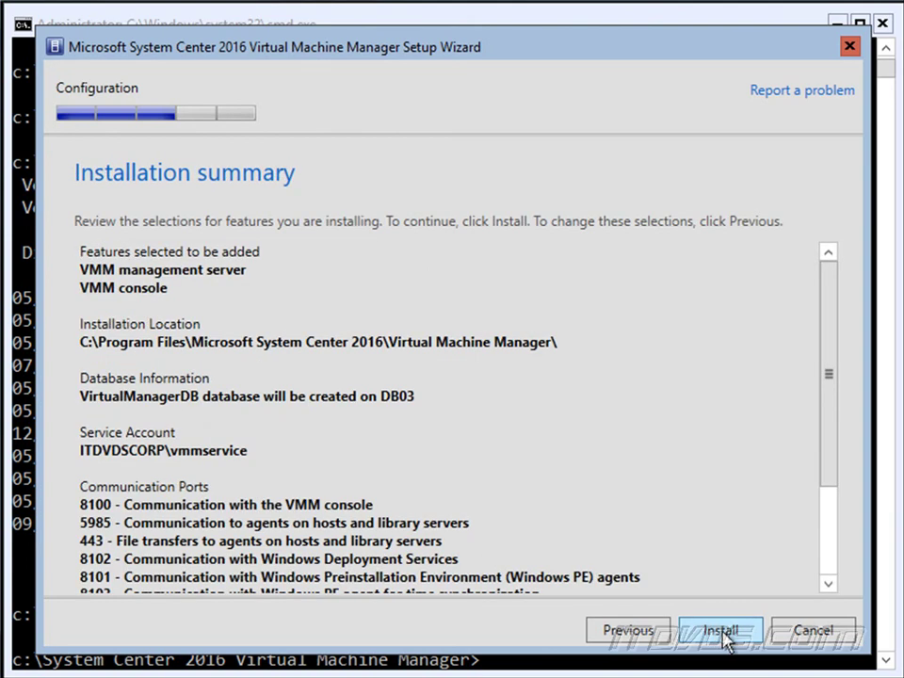
click(721, 630)
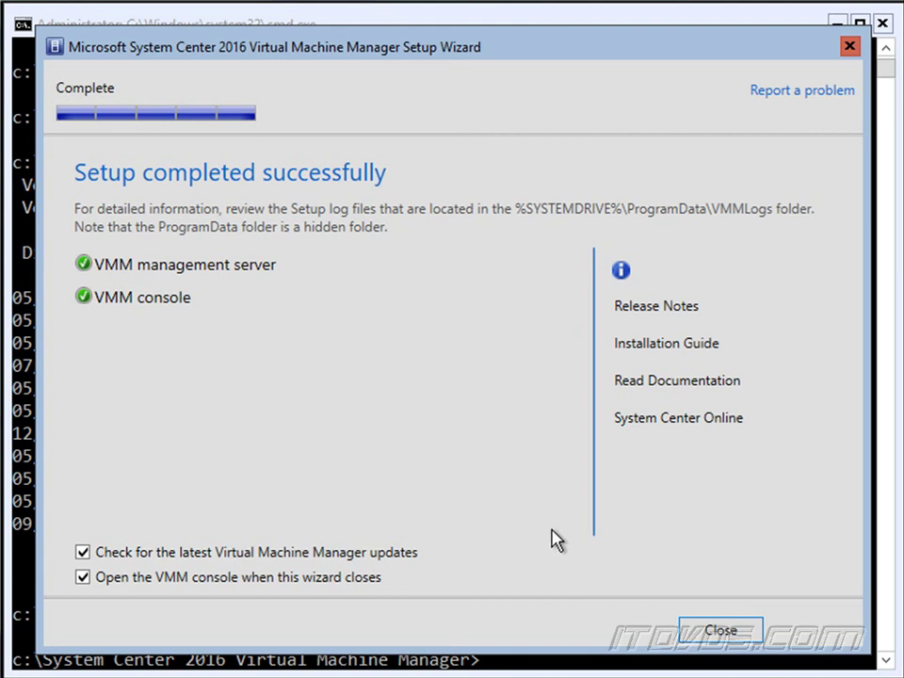
click(723, 628)
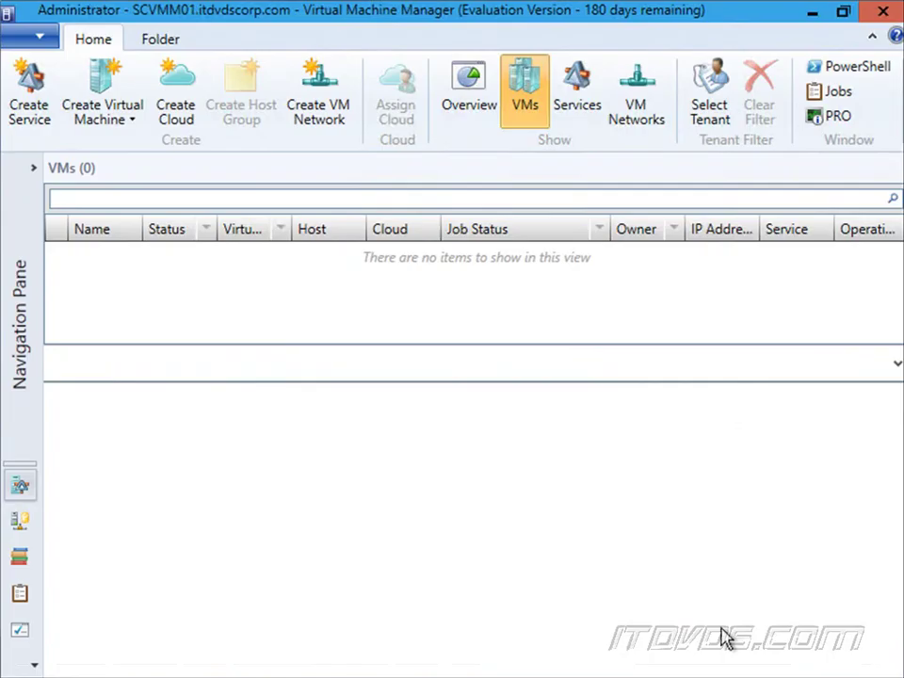